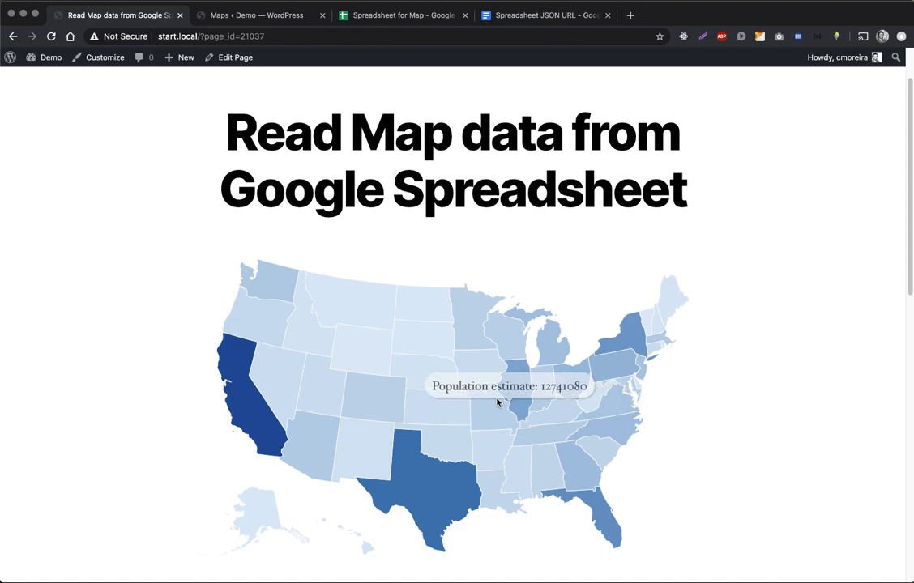
Go to the WordPress Maps admin list and open a blank Add New Map page
{"action": "mouse_move", "coordinate": [442, 380]}
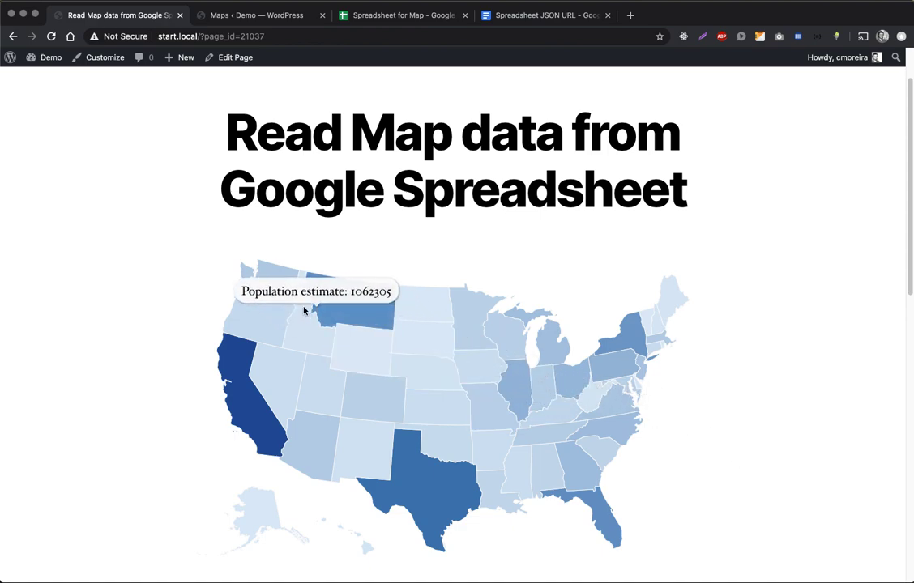
{"action": "mouse_move", "coordinate": [380, 456]}
{"action": "mouse_move", "coordinate": [435, 348]}
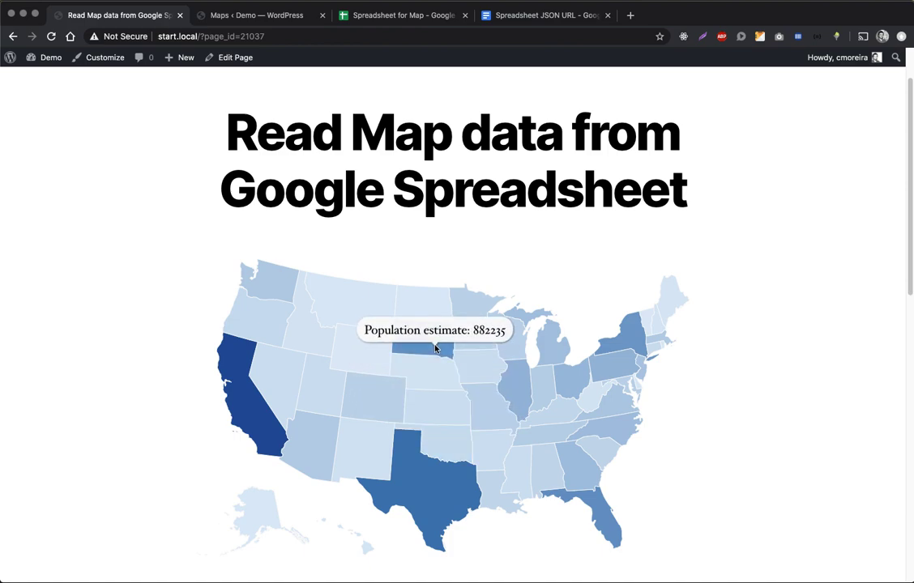
{"action": "mouse_move", "coordinate": [375, 397]}
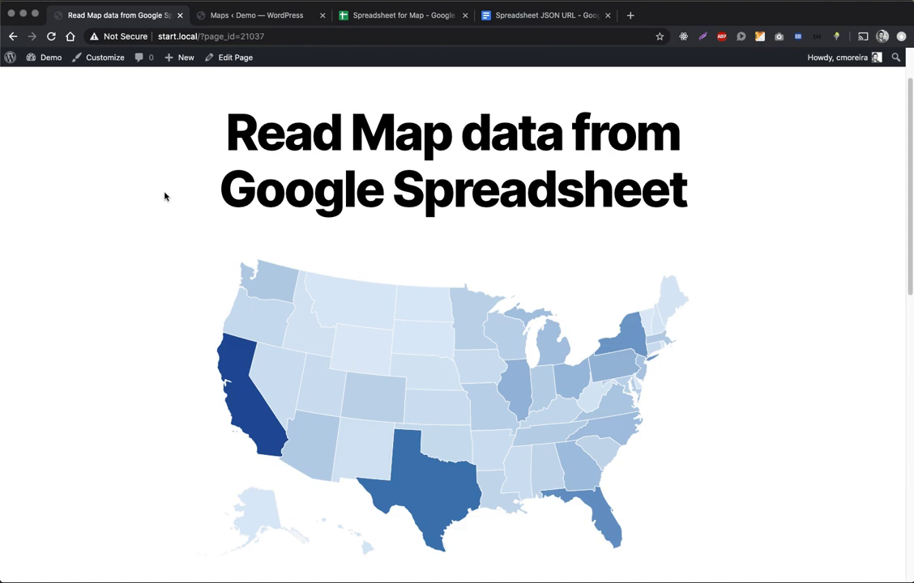
{"action": "left_click", "coordinate": [225, 21]}
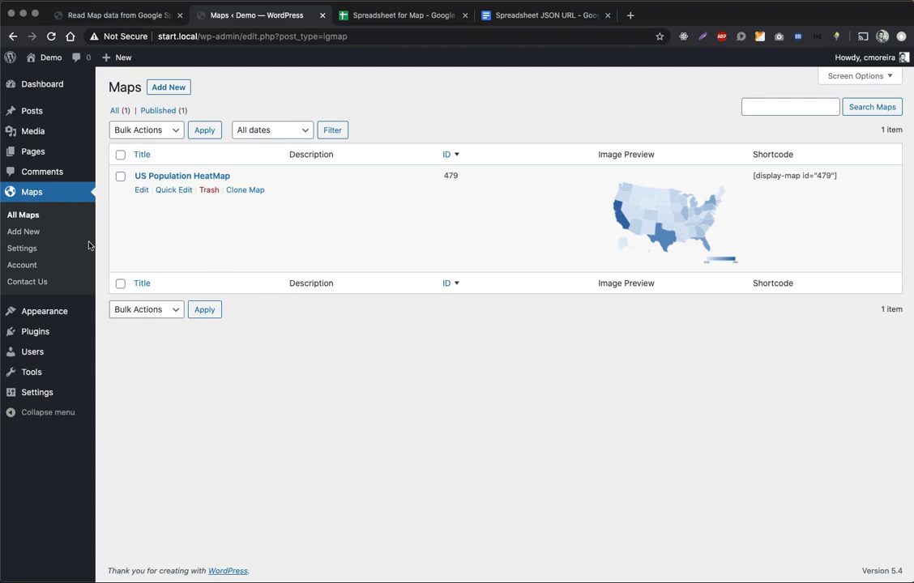
{"action": "left_click", "coordinate": [32, 231]}
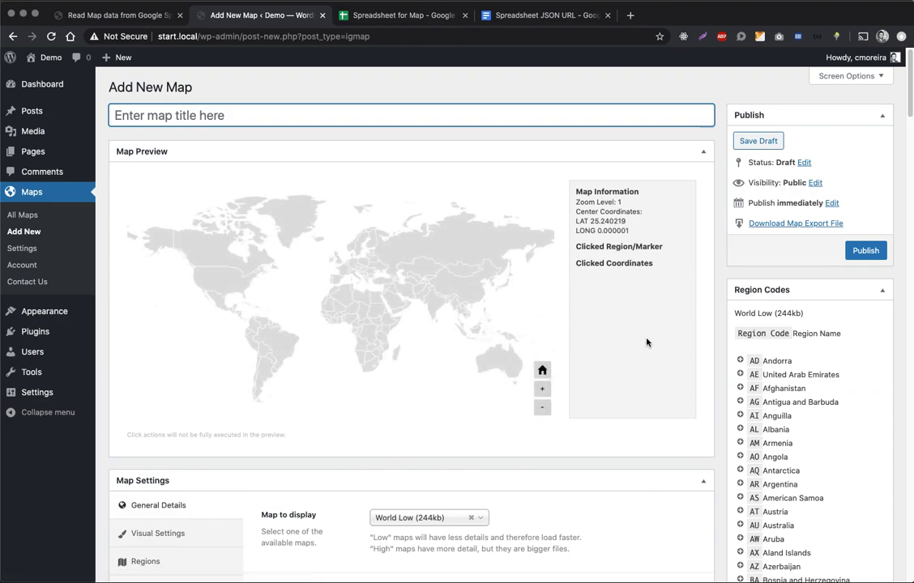
Search the map list for France and choose France Low (22kb) as the displayed map
{"action": "scroll", "coordinate": [646, 343], "scroll_direction": "down", "scroll_amount": 2}
{"action": "left_click", "coordinate": [484, 444]}
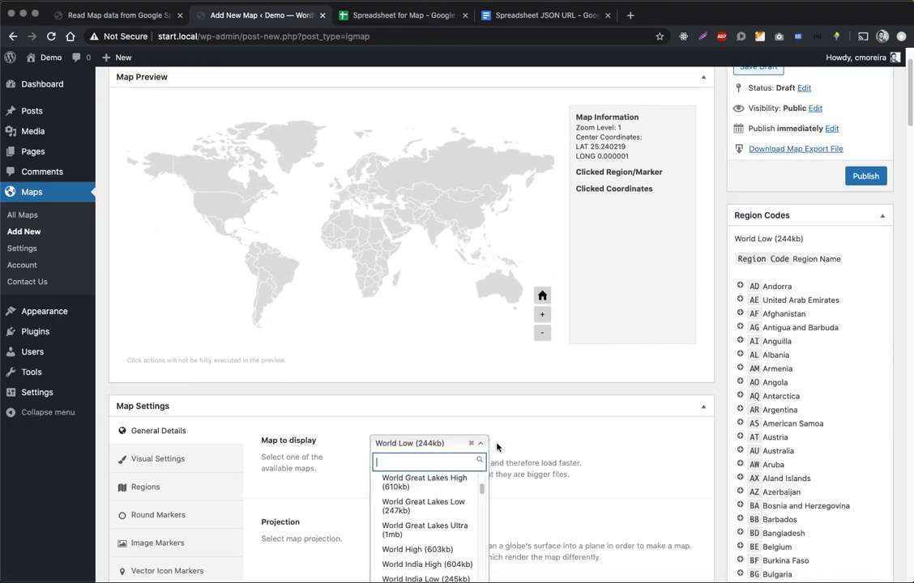
{"action": "type", "text": "France"}
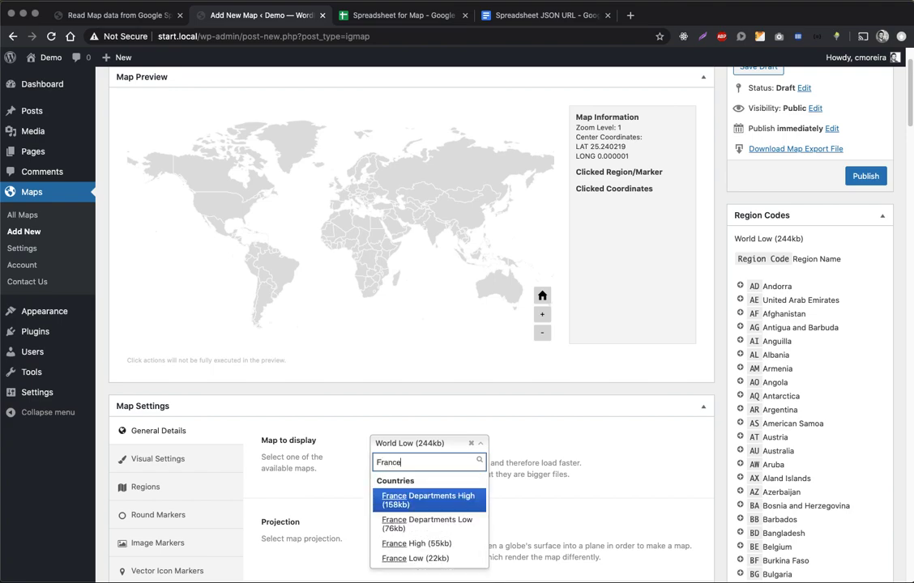
{"action": "left_click", "coordinate": [448, 556]}
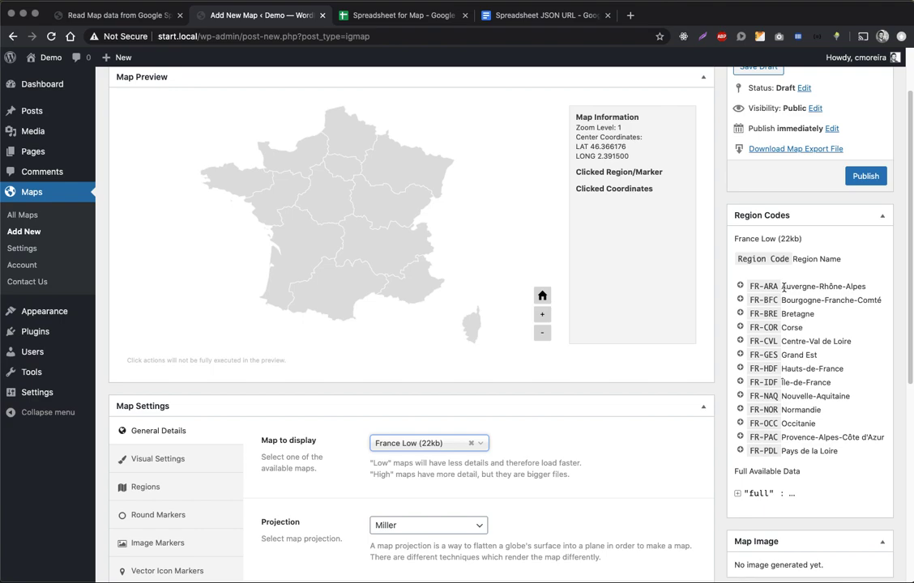
Select the FR-ARA code in Region Codes, then switch to the Spreadsheet for Map sheet
{"action": "left_click", "coordinate": [758, 286]}
{"action": "left_click_drag", "start_coordinate": [758, 286], "coordinate": [777, 287]}
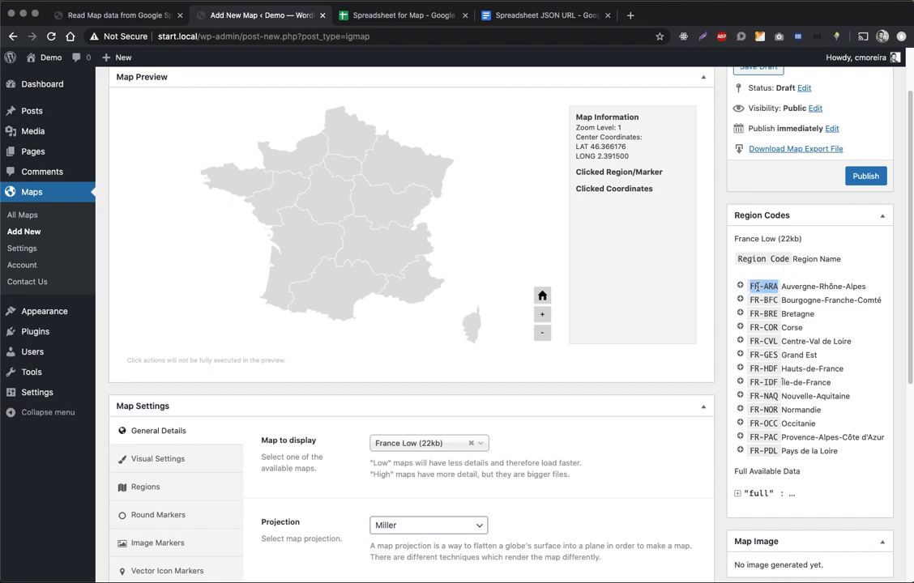
{"action": "left_click", "coordinate": [383, 17]}
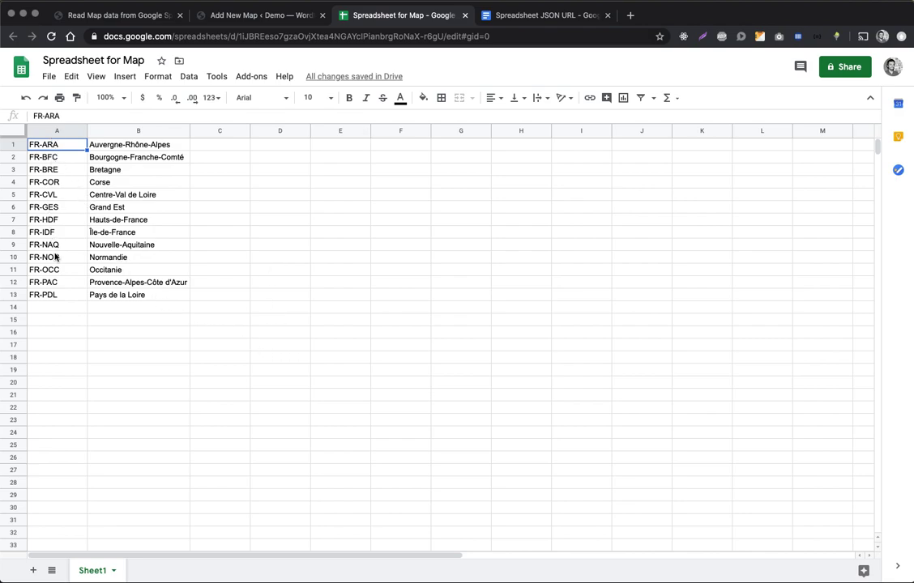
Insert a blank row above the first row of region data
{"action": "left_click", "coordinate": [144, 146]}
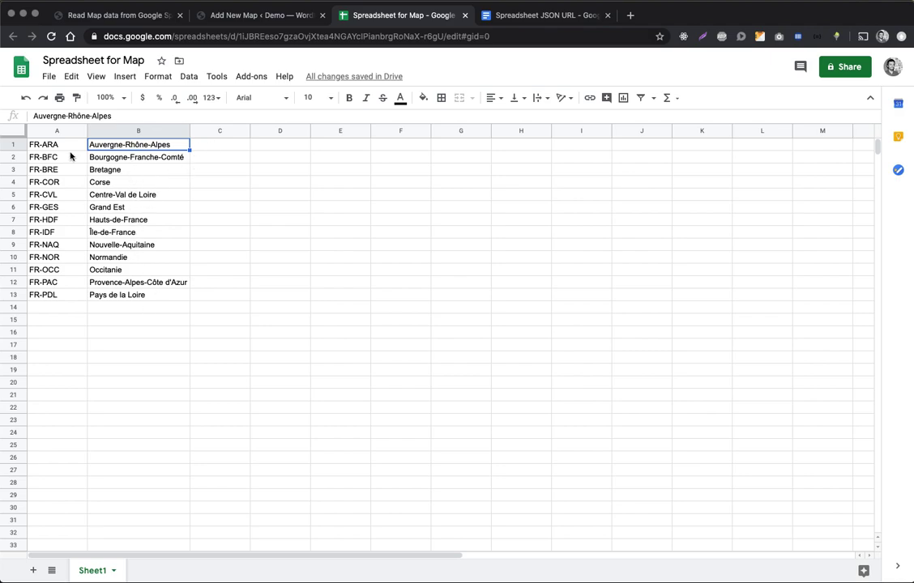
{"action": "left_click", "coordinate": [11, 144]}
{"action": "right_click", "coordinate": [11, 144]}
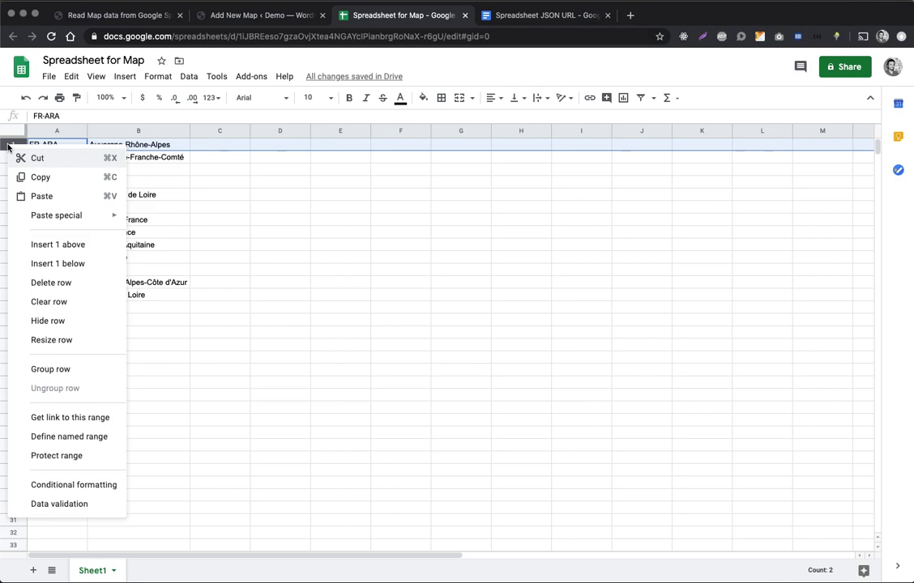
{"action": "left_click", "coordinate": [55, 243]}
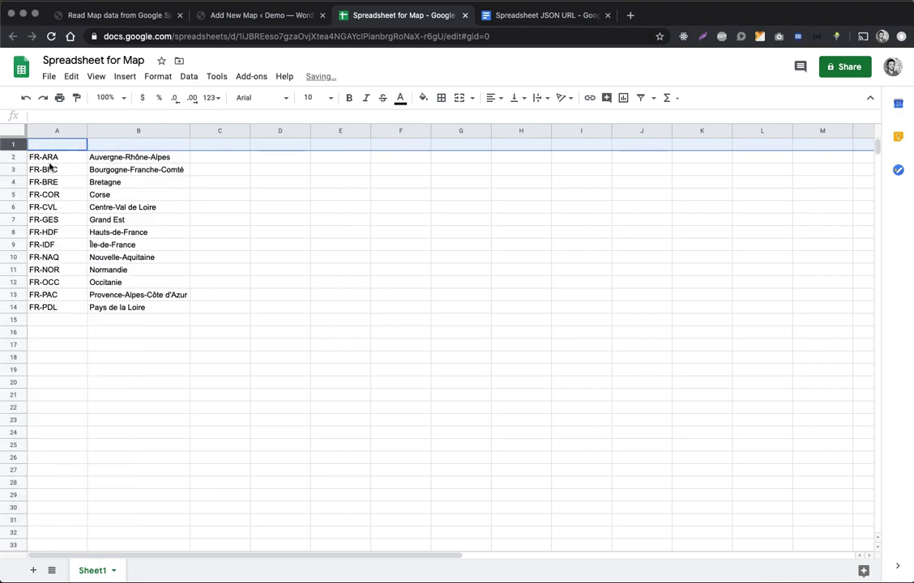
Type the headers id, name, count and code into A1:D1
{"action": "type", "text": "id"}
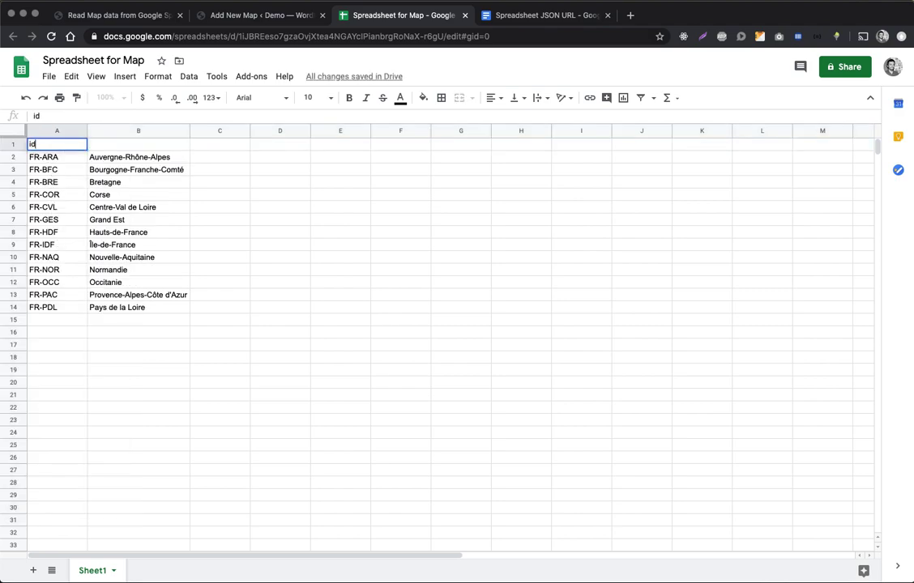
{"action": "left_click", "coordinate": [124, 145]}
{"action": "type", "text": "name"}
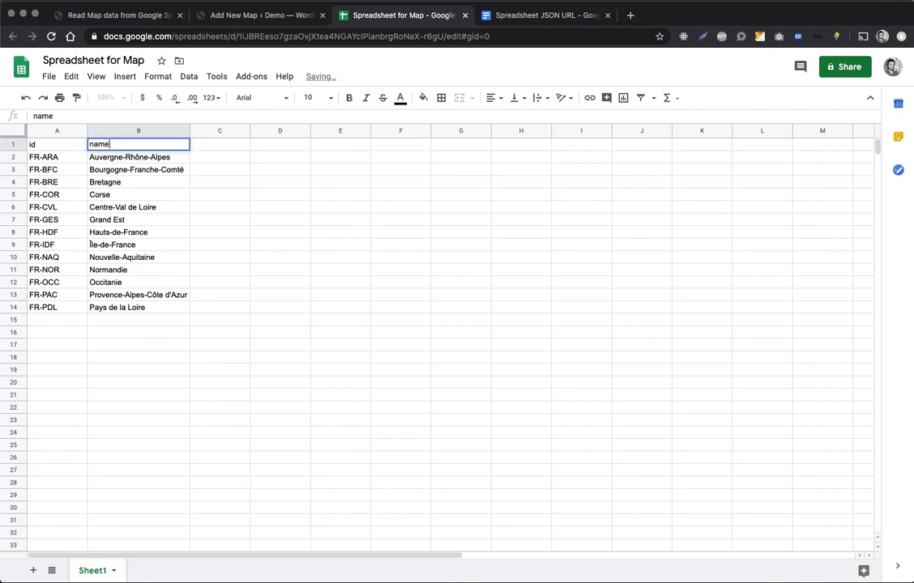
{"action": "left_click", "coordinate": [215, 149]}
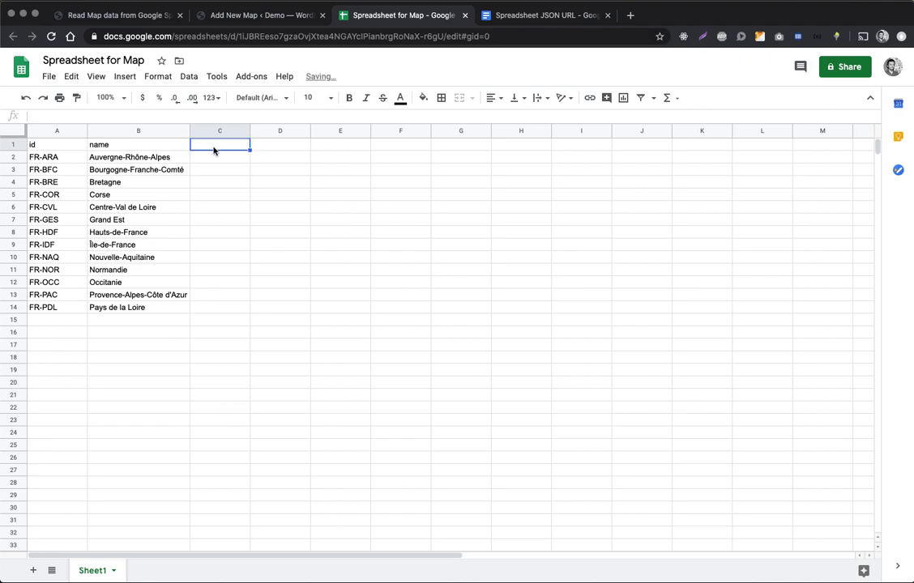
{"action": "type", "text": "count"}
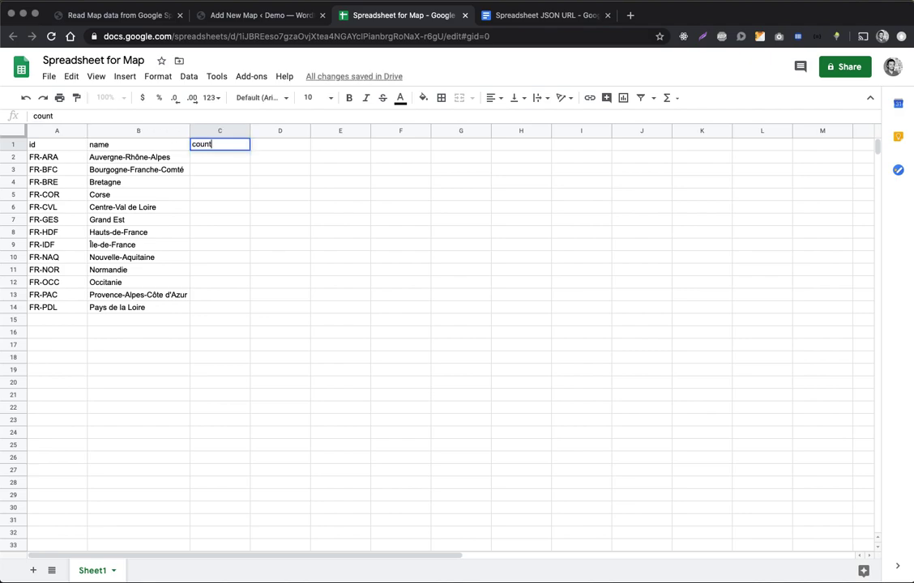
{"action": "left_click", "coordinate": [273, 147]}
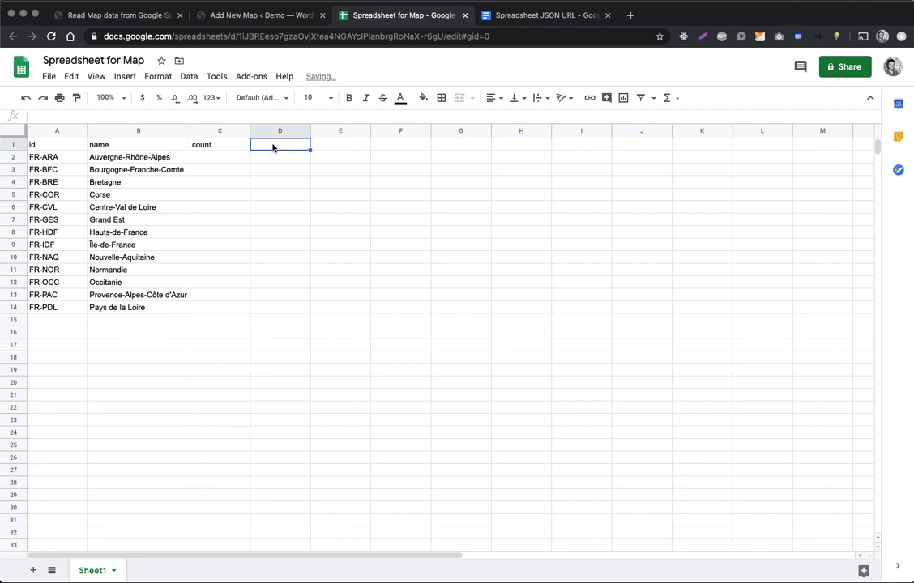
{"action": "type", "text": "code"}
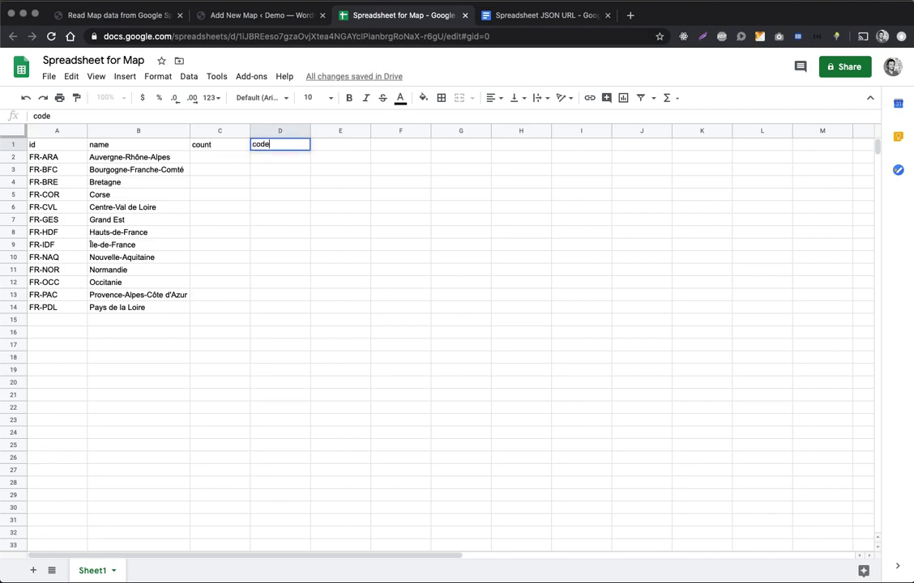
{"action": "left_click", "coordinate": [316, 146]}
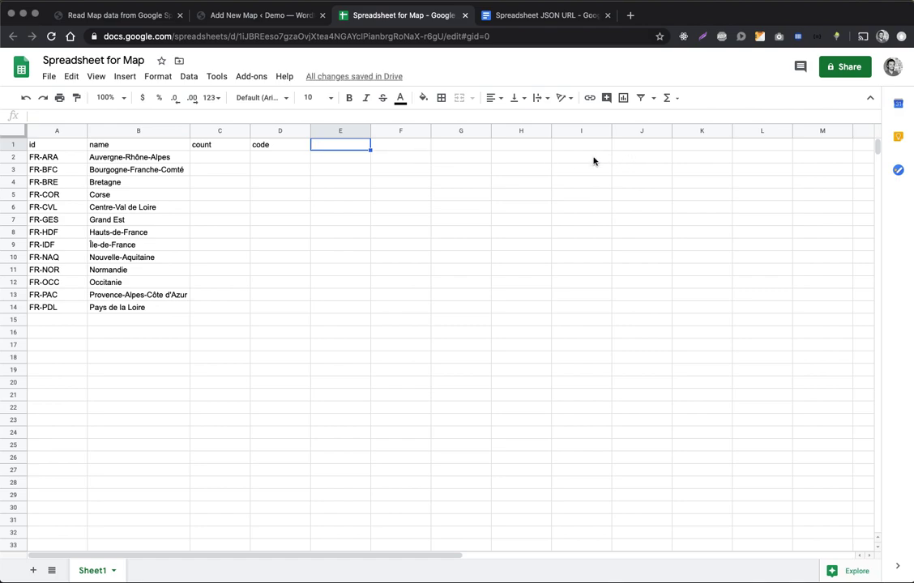
Enter counts 12, 34, 45, 56, 65 and 43 down column C from C2
{"action": "left_click", "coordinate": [219, 159]}
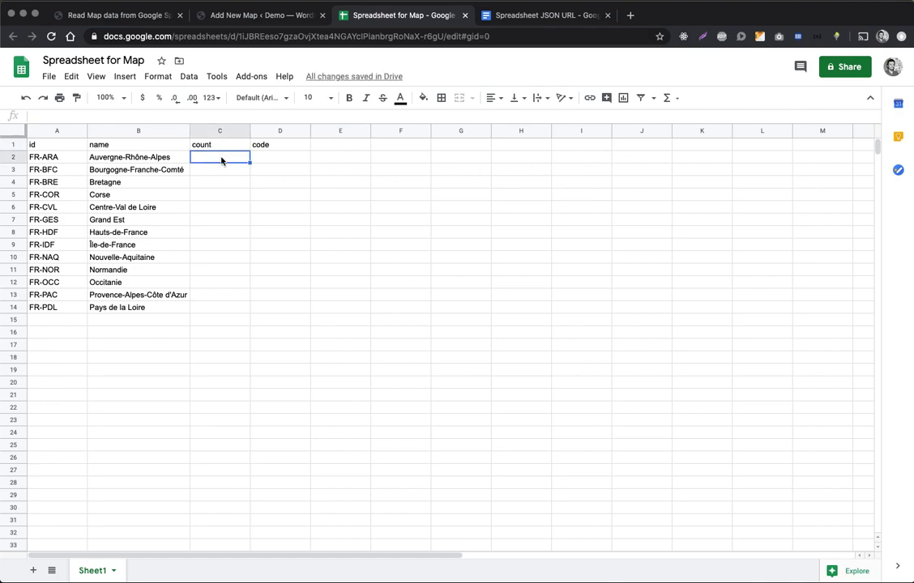
{"action": "type", "text": "12"}
{"action": "key", "text": "Return"}
{"action": "type", "text": "34"}
{"action": "key", "text": "Return"}
{"action": "type", "text": "45"}
{"action": "key", "text": "Return"}
{"action": "type", "text": "56"}
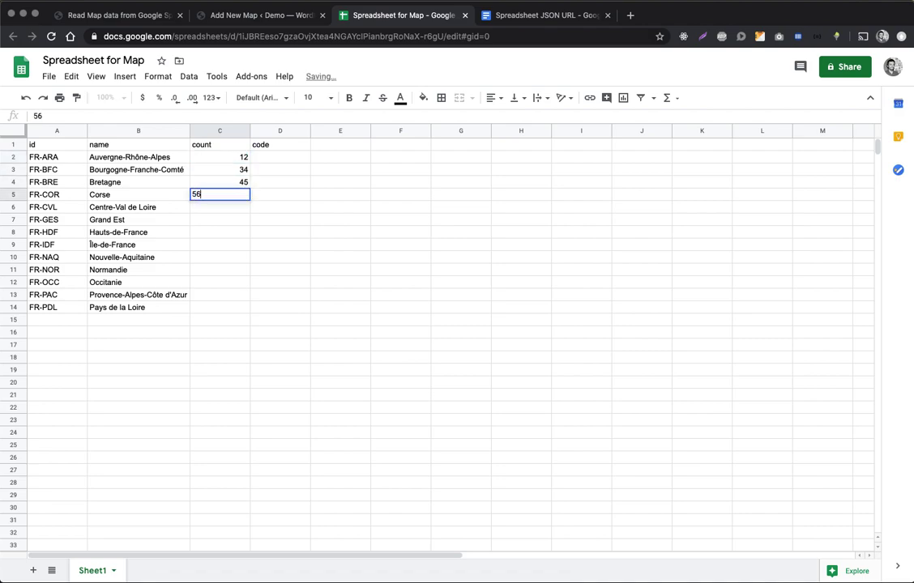
{"action": "key", "text": "Return"}
{"action": "type", "text": "65"}
{"action": "key", "text": "Return"}
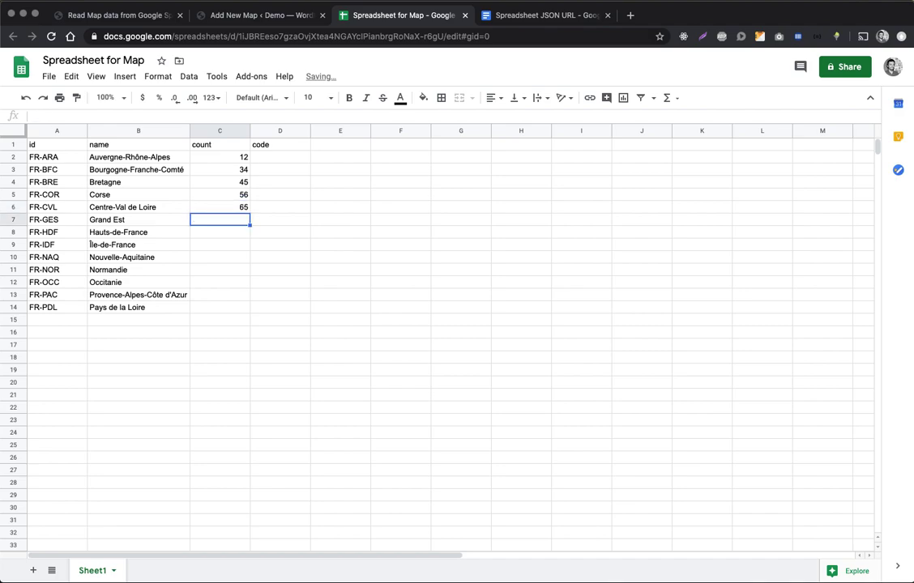
{"action": "type", "text": "43"}
{"action": "key", "text": "Return"}
Enter the remaining counts 21, 23, 45, 67, 8, 67 and 56 for the last seven regions
{"action": "type", "text": "21"}
{"action": "key", "text": "Return"}
{"action": "type", "text": "23"}
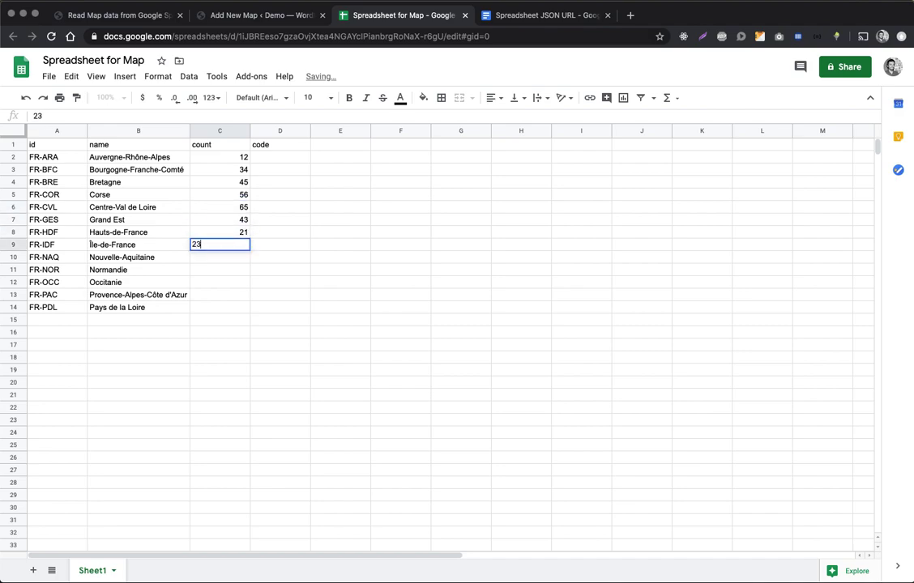
{"action": "key", "text": "Return"}
{"action": "type", "text": "45"}
{"action": "key", "text": "Return"}
{"action": "type", "text": "67"}
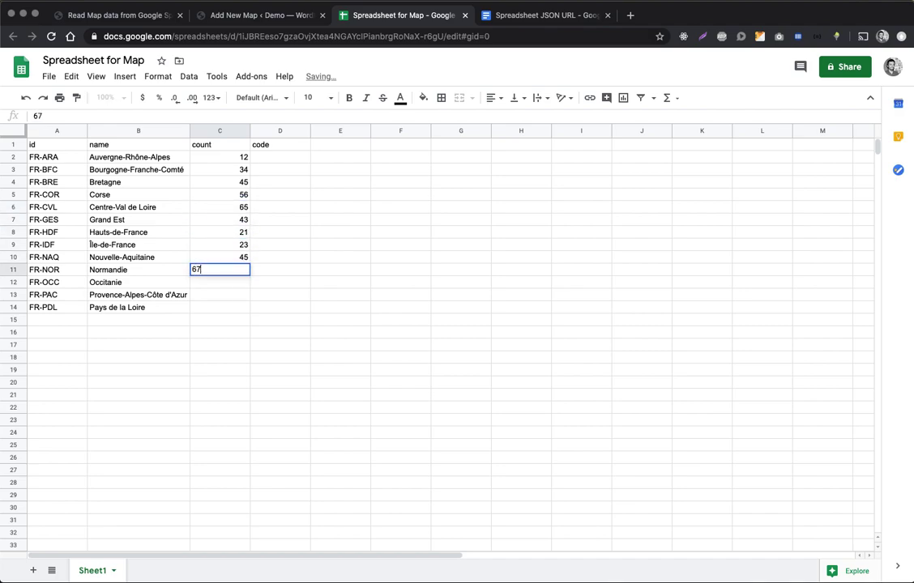
{"action": "key", "text": "Return"}
{"action": "type", "text": "8"}
{"action": "key", "text": "Return"}
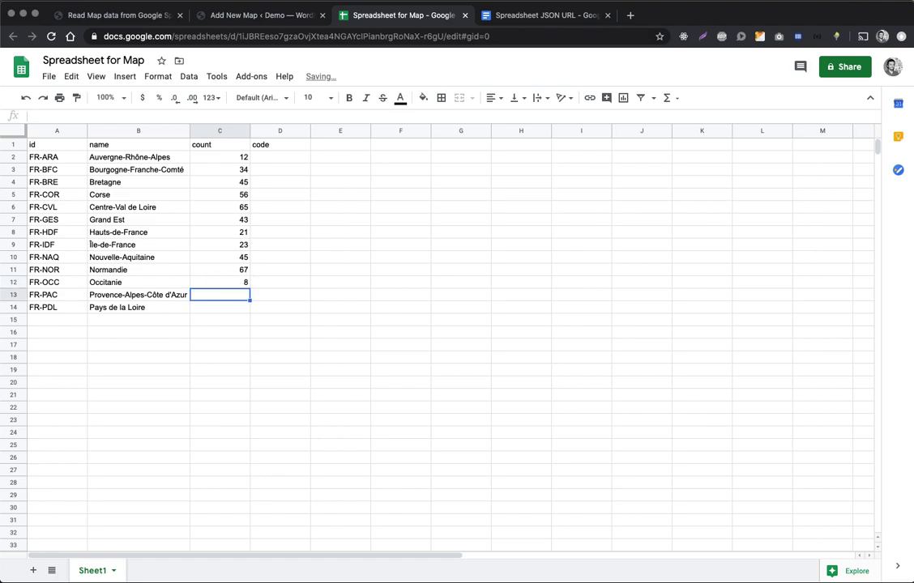
{"action": "type", "text": "67"}
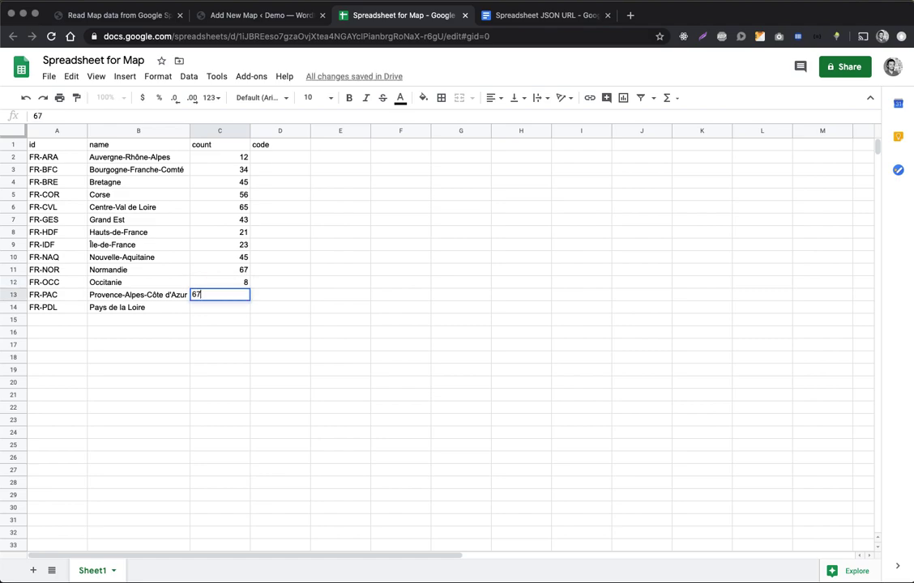
{"action": "key", "text": "Return"}
{"action": "type", "text": "56"}
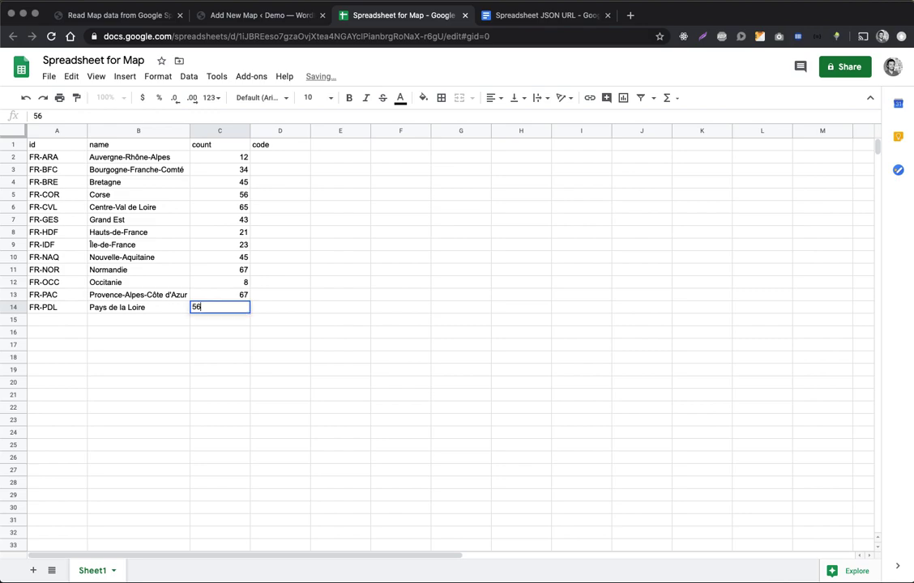
{"action": "key", "text": "Tab"}
{"action": "key", "text": "Up"}
{"action": "key", "text": "Up"}
{"action": "key", "text": "Up"}
{"action": "key", "text": "Up"}
{"action": "key", "text": "Up"}
{"action": "key", "text": "Up"}
{"action": "key", "text": "Up"}
{"action": "key", "text": "Up"}
{"action": "key", "text": "Up"}
{"action": "key", "text": "Up"}
{"action": "key", "text": "Up"}
{"action": "key", "text": "Up"}
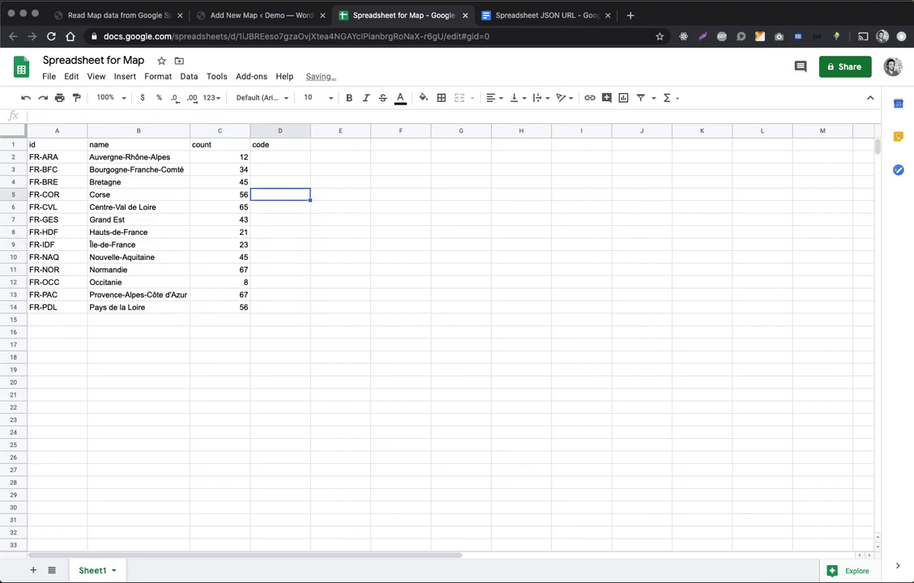
Enter positive in D2 and fill it down through D10
{"action": "type", "text": "positive"}
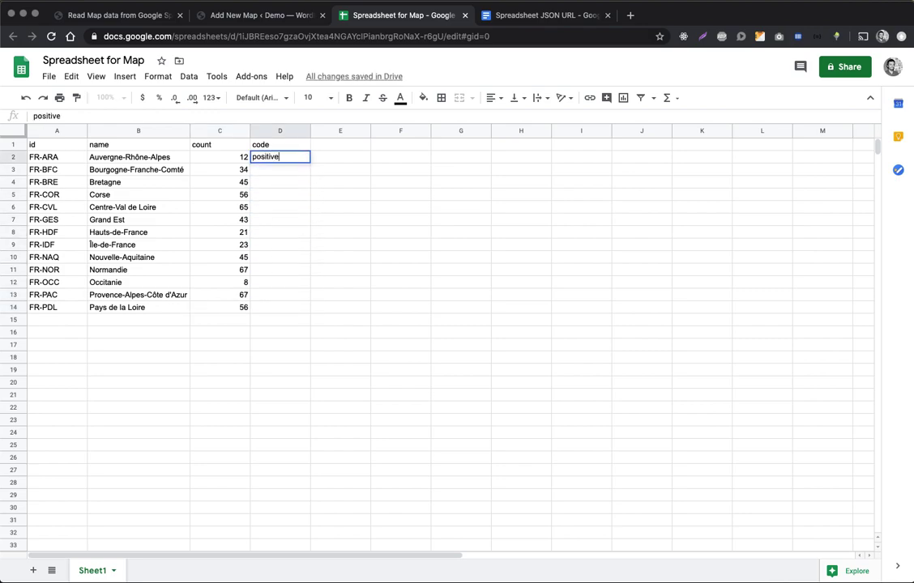
{"action": "key", "text": "Return"}
{"action": "left_click", "coordinate": [273, 147]}
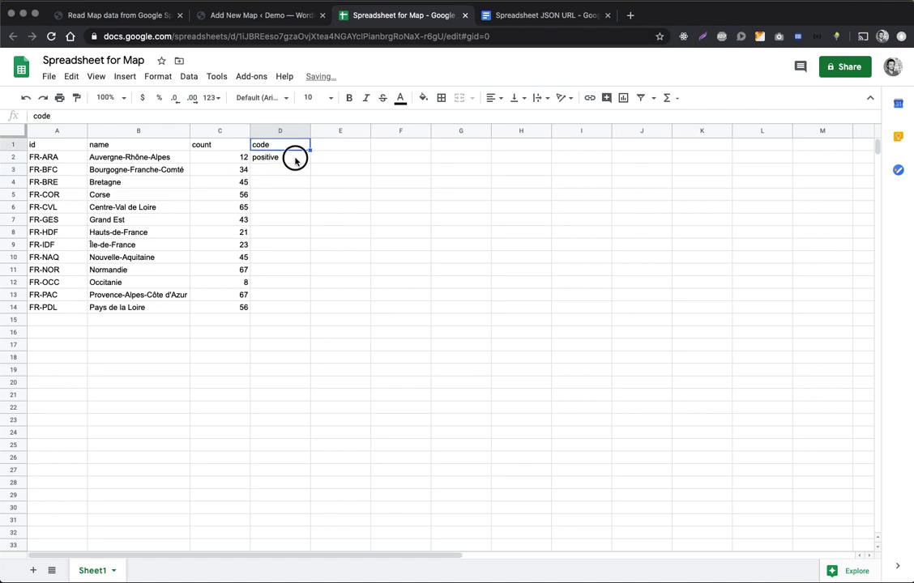
{"action": "left_click", "coordinate": [296, 157]}
{"action": "left_click_drag", "start_coordinate": [311, 162], "coordinate": [304, 260]}
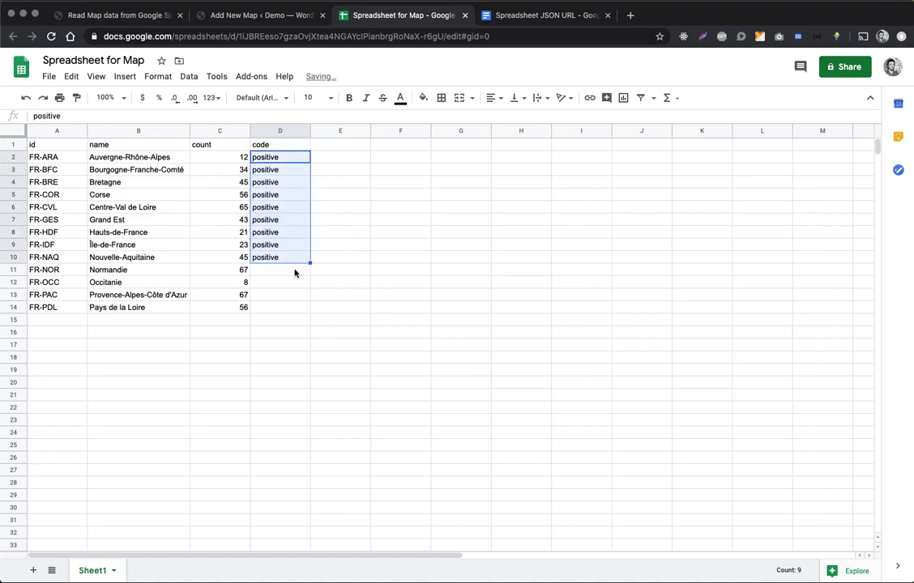
Enter negative in D11 and fill it down through D14
{"action": "left_click", "coordinate": [298, 271]}
{"action": "type", "text": "negative"}
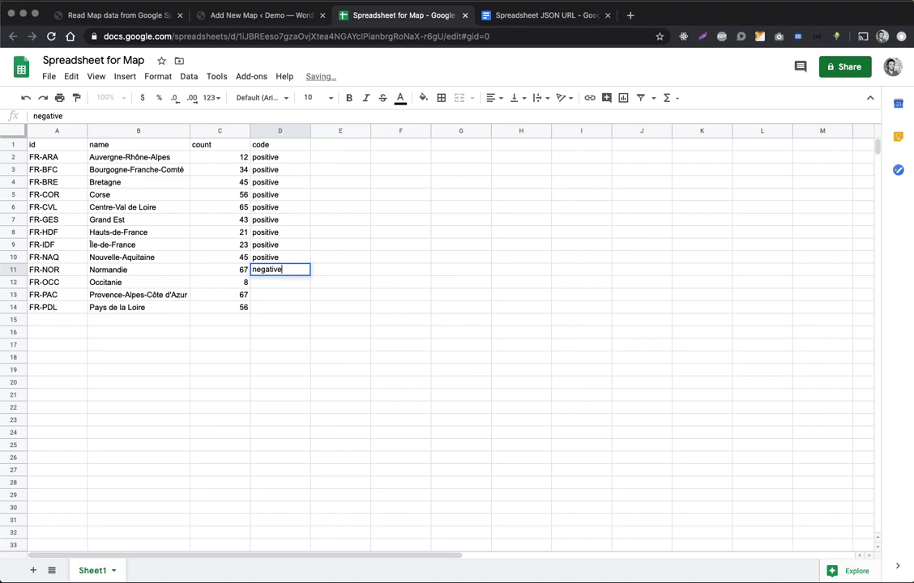
{"action": "left_click", "coordinate": [289, 271]}
{"action": "left_click", "coordinate": [305, 271]}
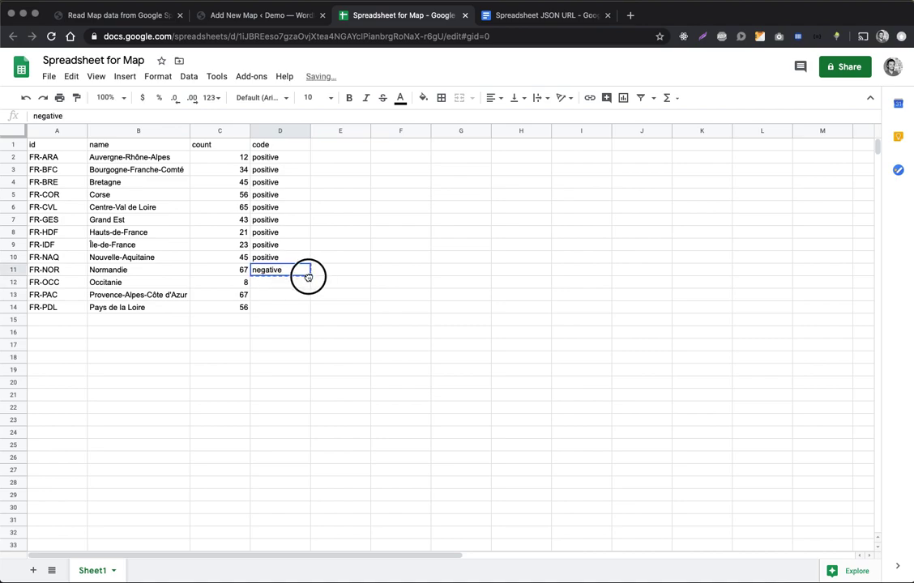
{"action": "left_click_drag", "start_coordinate": [308, 275], "coordinate": [301, 305]}
{"action": "left_click", "coordinate": [238, 367]}
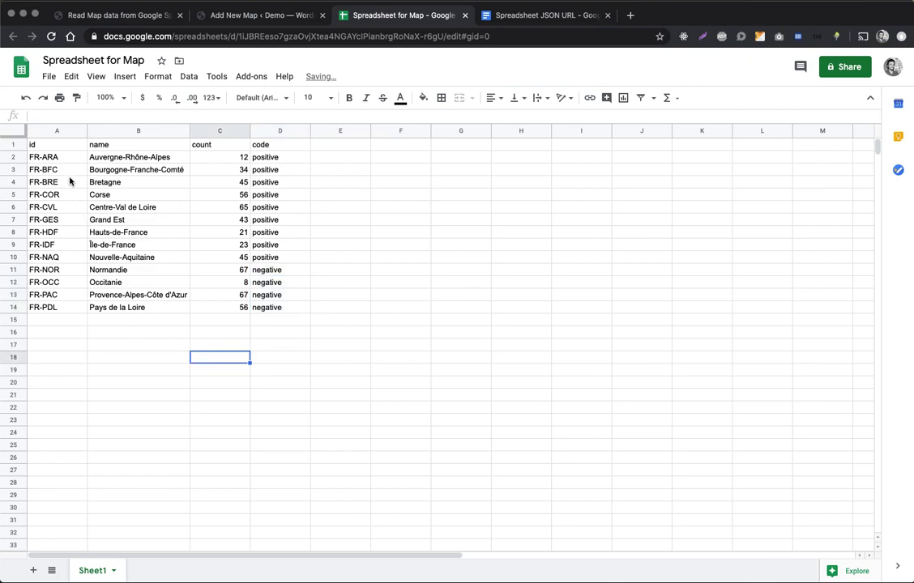
{"action": "left_click_drag", "start_coordinate": [54, 157], "coordinate": [48, 305]}
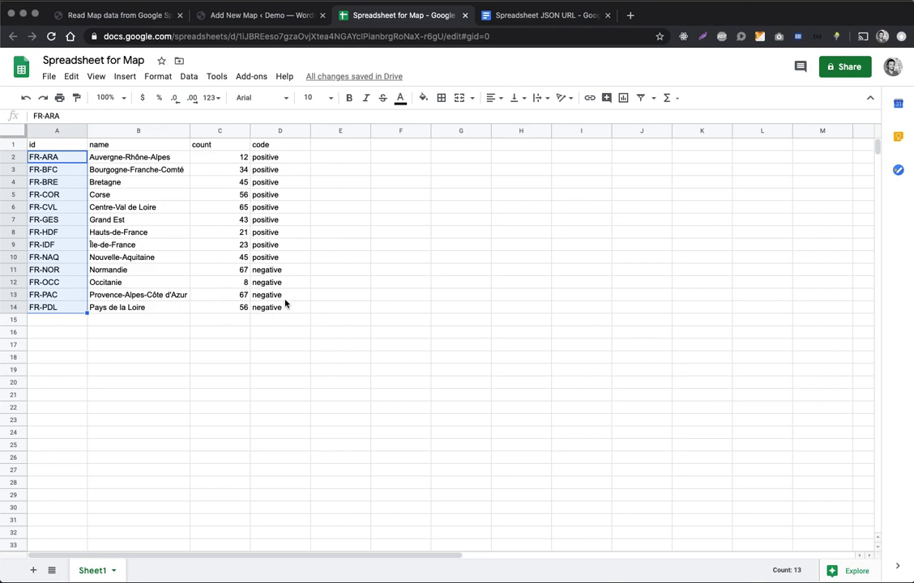
{"action": "left_click", "coordinate": [240, 342]}
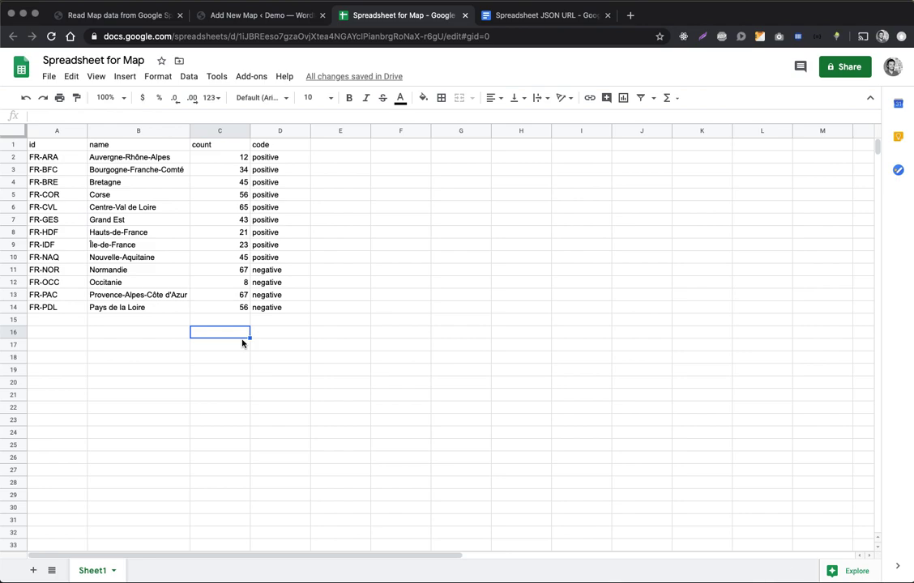
Freeze row 1 so the id, name, count and code headers stay on top
{"action": "left_click", "coordinate": [12, 145]}
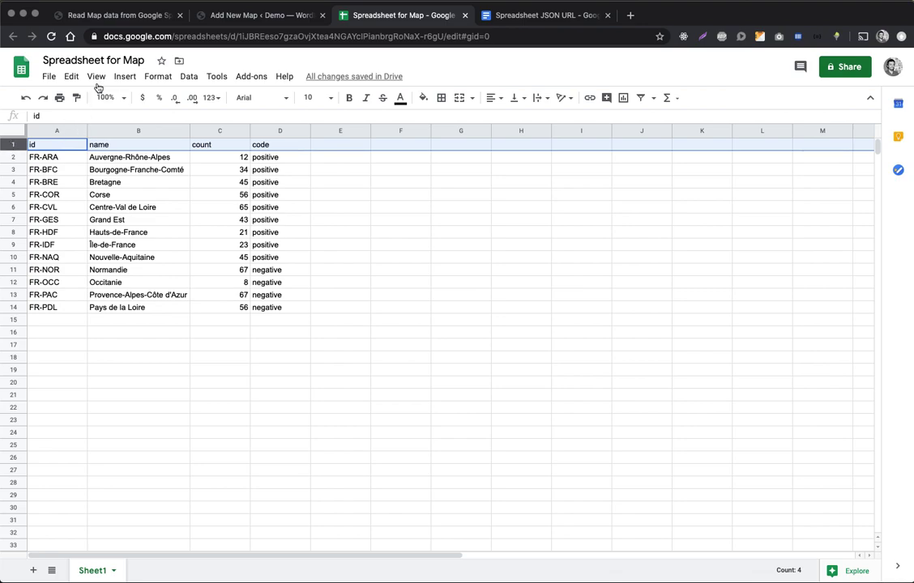
{"action": "left_click", "coordinate": [72, 77]}
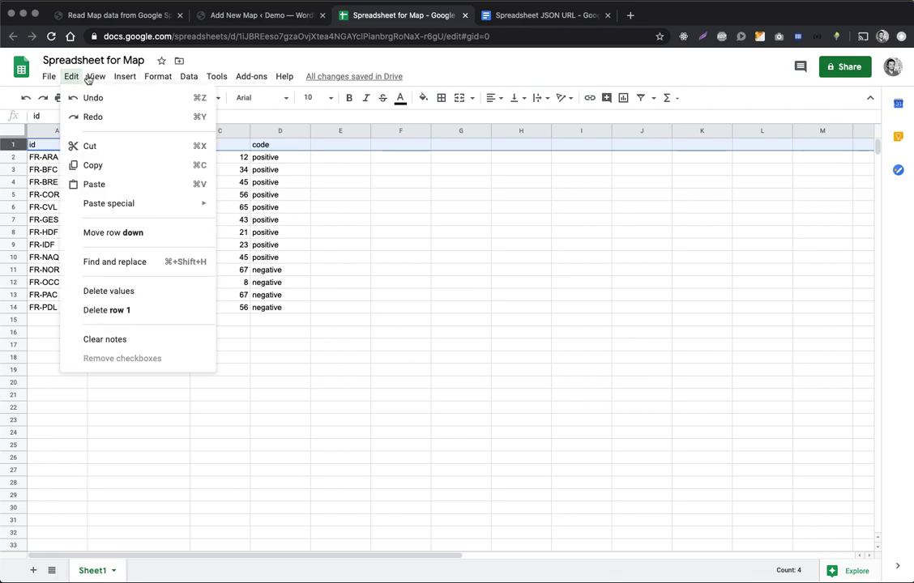
{"action": "mouse_move", "coordinate": [130, 76]}
{"action": "mouse_move", "coordinate": [97, 77]}
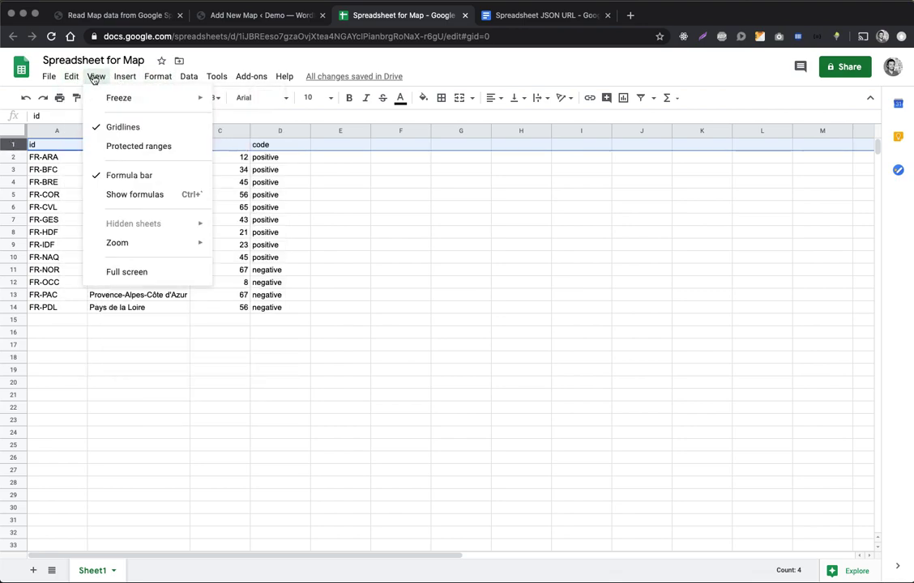
{"action": "mouse_move", "coordinate": [118, 97]}
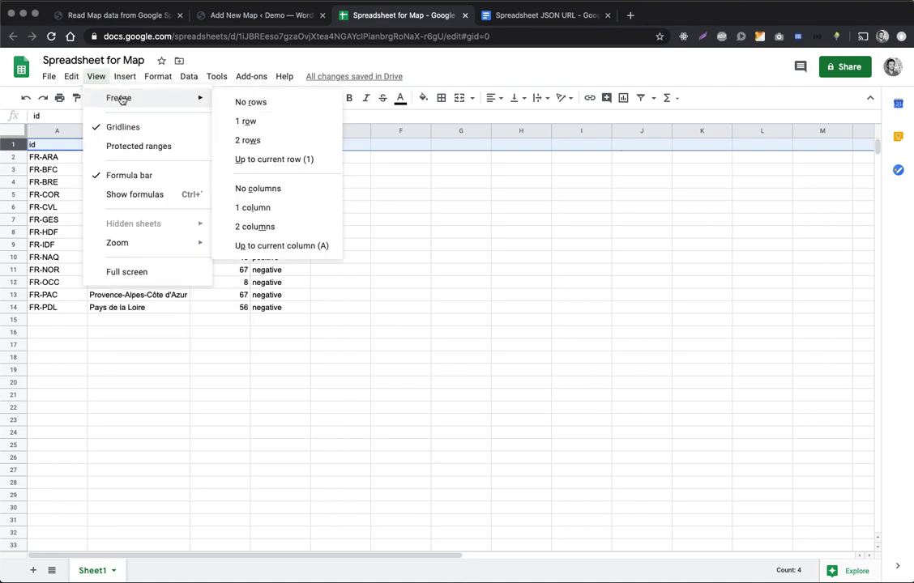
{"action": "left_click", "coordinate": [247, 122]}
{"action": "left_click", "coordinate": [165, 346]}
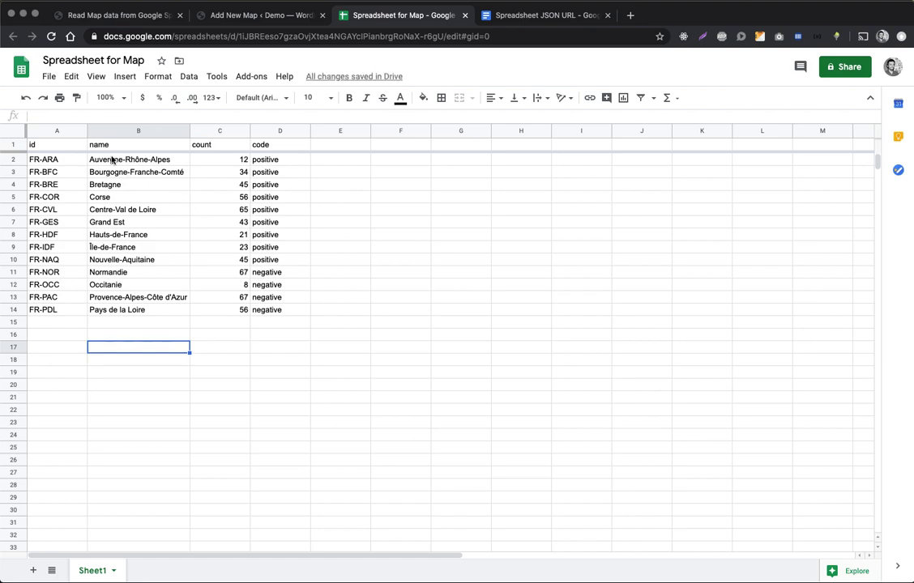
Publish the entire spreadsheet to the web as a web page
{"action": "left_click", "coordinate": [46, 76]}
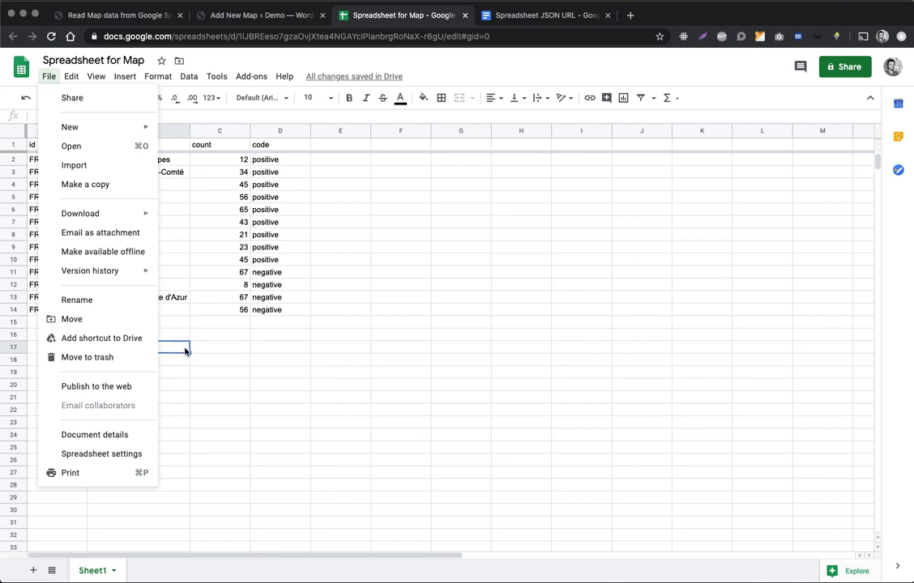
{"action": "left_click", "coordinate": [97, 387]}
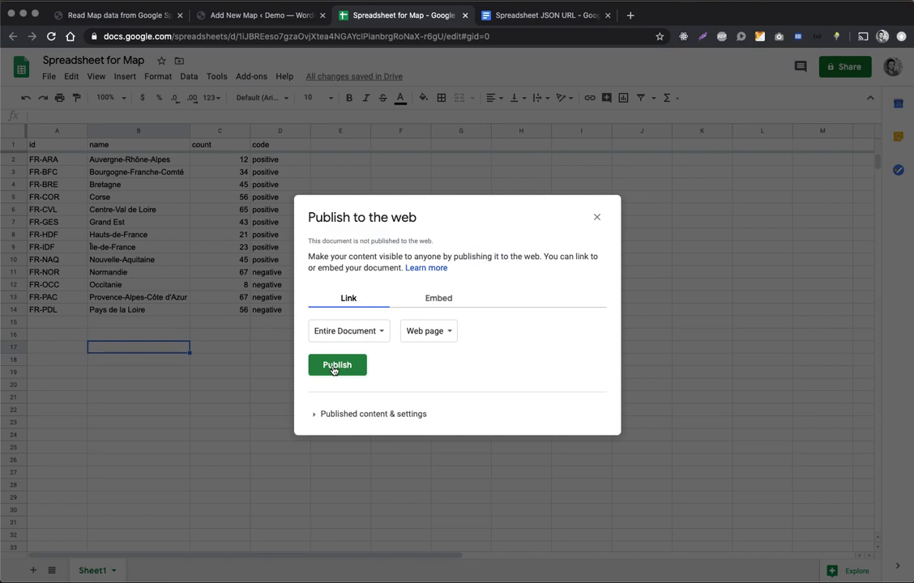
{"action": "left_click", "coordinate": [335, 367]}
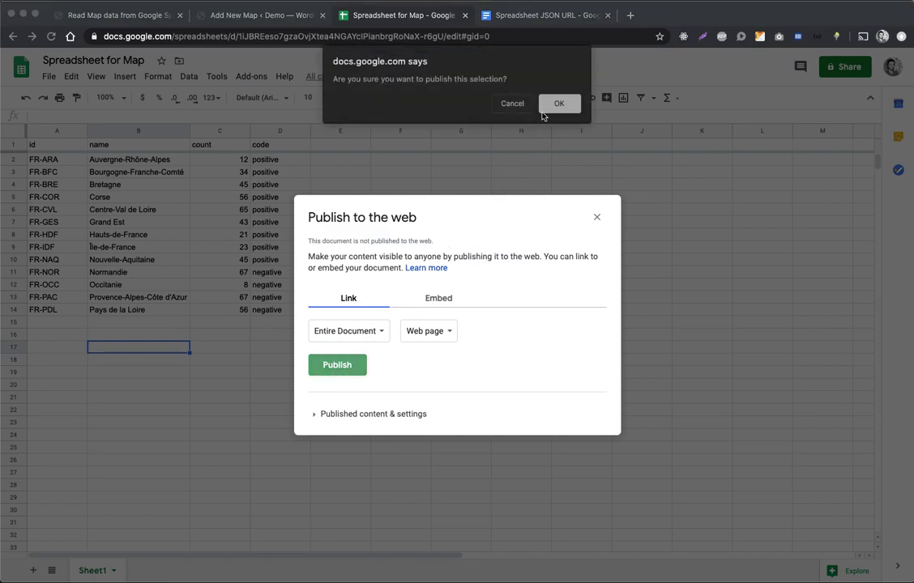
{"action": "left_click", "coordinate": [544, 105]}
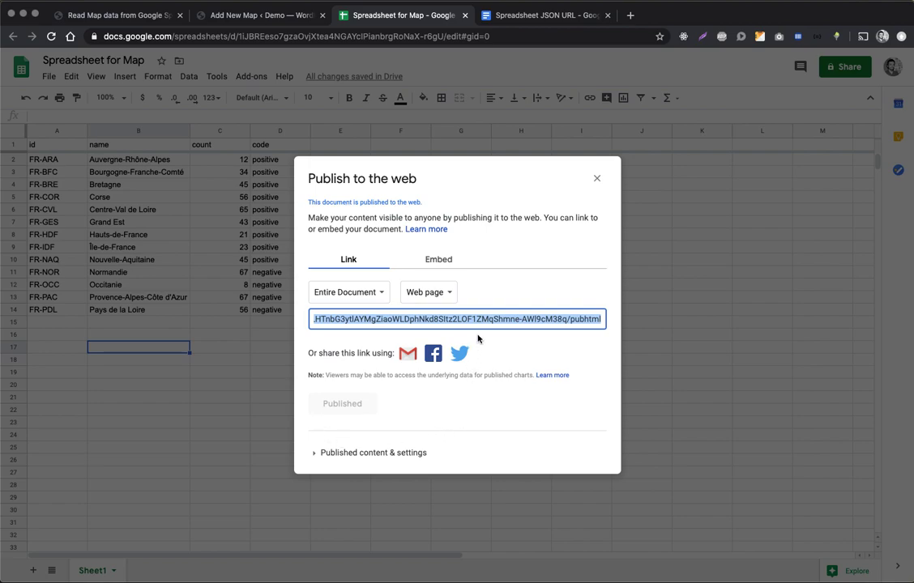
Load the published link in a new browser tab, then close the publishing dialog
{"action": "left_click", "coordinate": [630, 15]}
{"action": "type", "text": "https://docs.google.com/spreadsheets/d/e/2PACX-1vTomtpv3cwaNazFF-pI-nWPx9LHTnbG3ytlAYMgZiaoWLDphNkd8SItz2LOF1ZMqShmne-AWl9cM38q/pubhtml"}
{"action": "key", "text": "Return"}
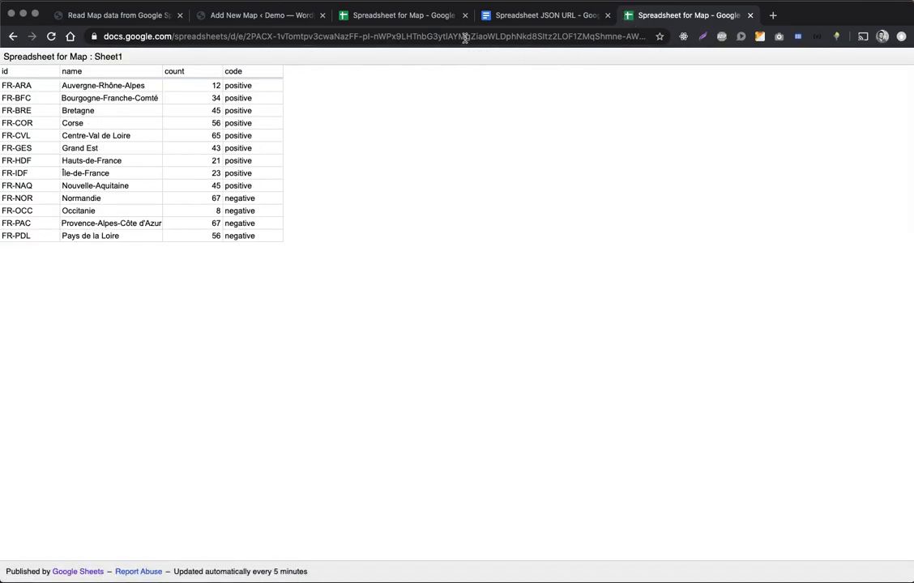
{"action": "left_click", "coordinate": [421, 18]}
{"action": "left_click", "coordinate": [598, 179]}
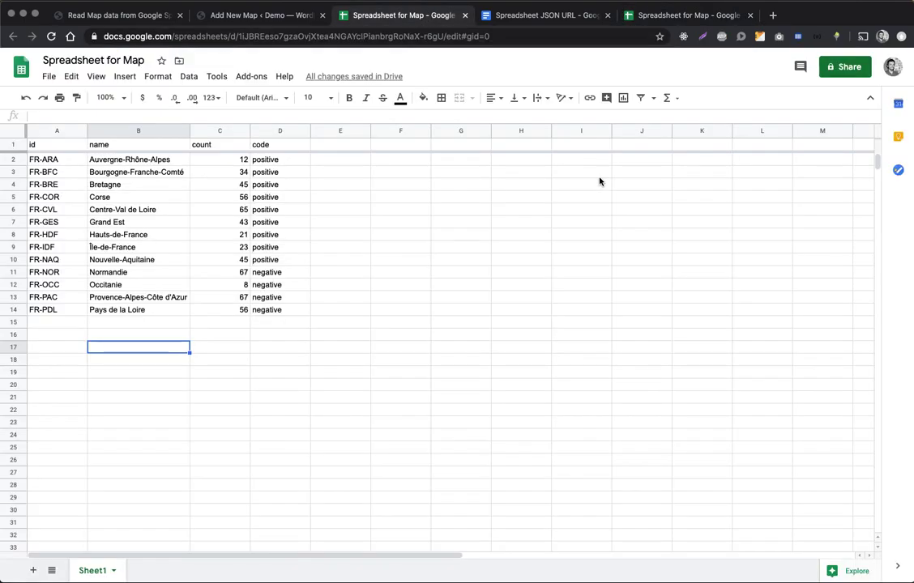
{"action": "left_click", "coordinate": [844, 70]}
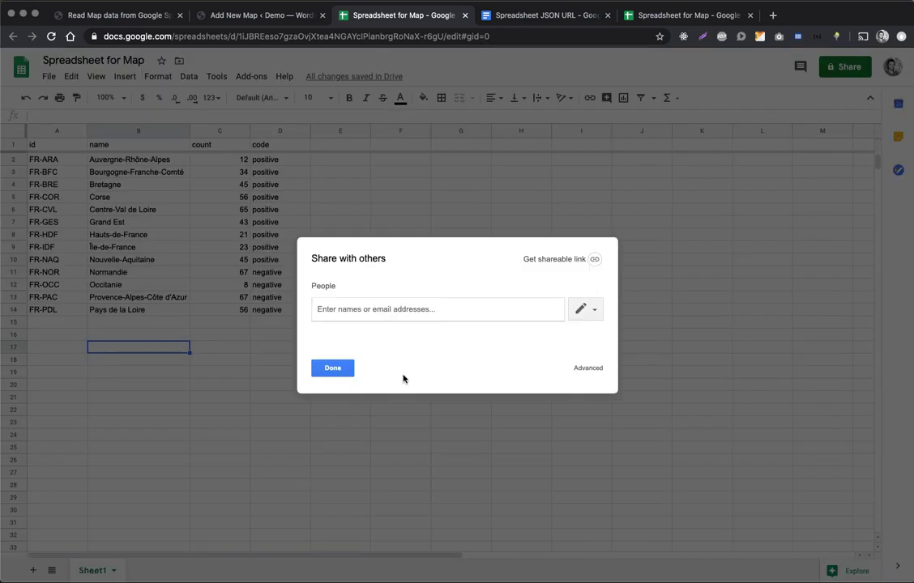
Change link sharing to On - Anyone with the link can view, and save
{"action": "left_click", "coordinate": [583, 368]}
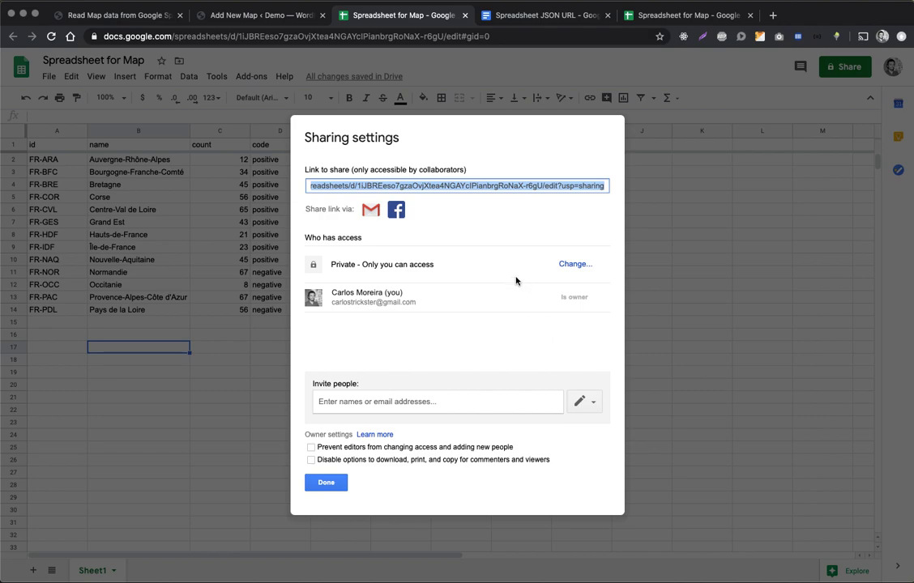
{"action": "left_click", "coordinate": [573, 265]}
{"action": "left_click", "coordinate": [327, 294]}
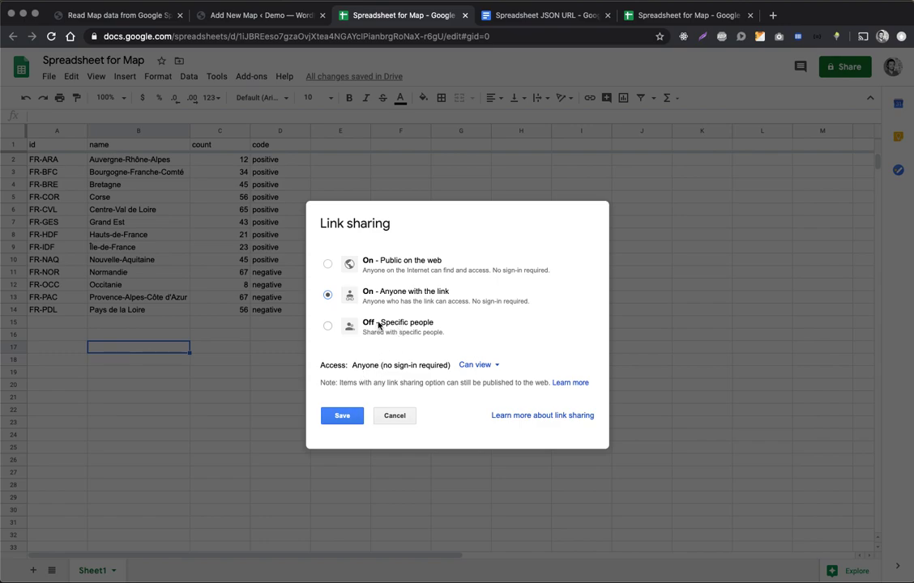
{"action": "left_click", "coordinate": [343, 416]}
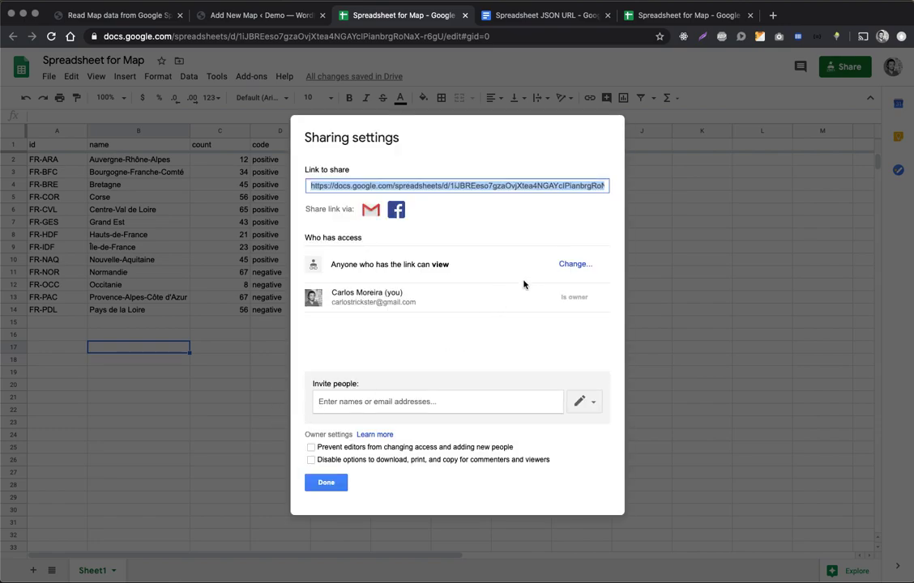
{"action": "left_click", "coordinate": [322, 482]}
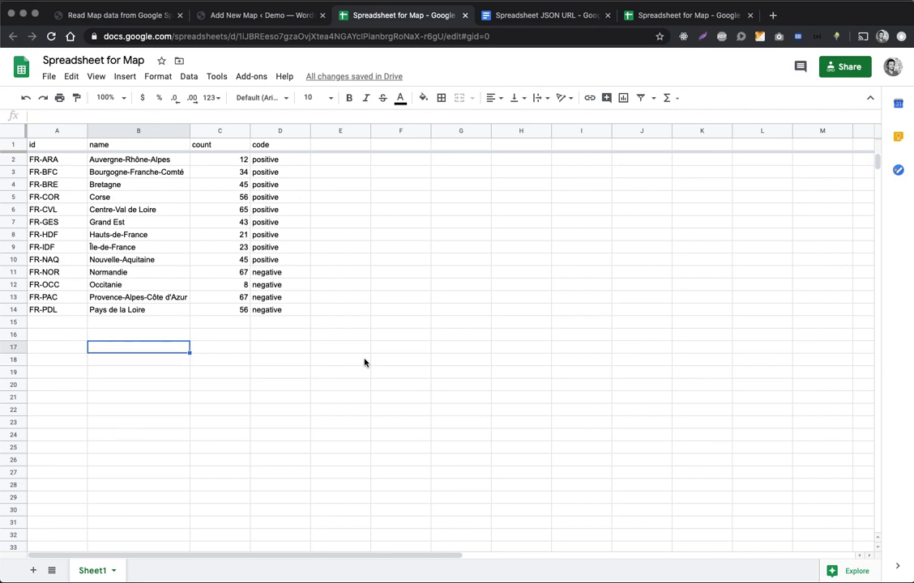
Select the spreadsheet ID between /d/ and /edit in the address bar
{"action": "left_click", "coordinate": [251, 38]}
{"action": "left_click", "coordinate": [257, 38]}
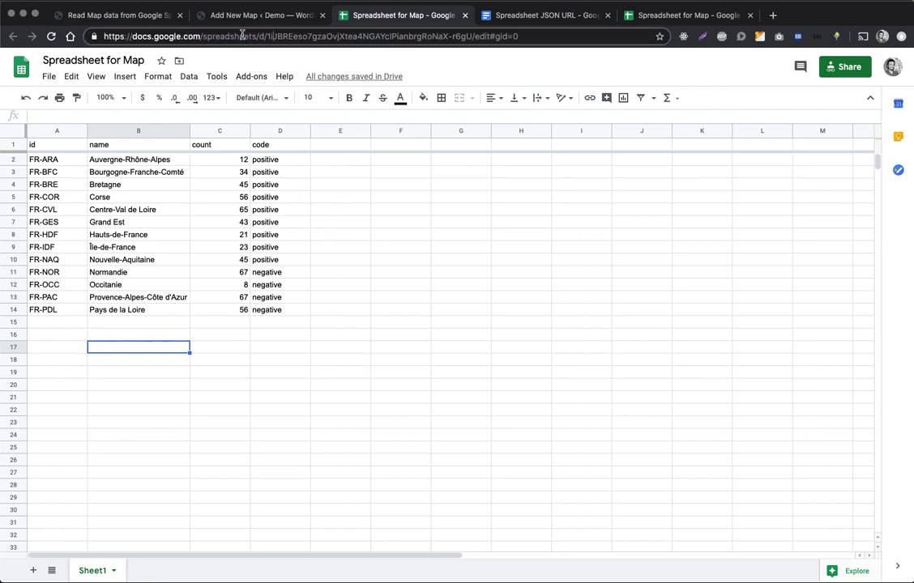
{"action": "left_click_drag", "start_coordinate": [267, 37], "coordinate": [469, 37]}
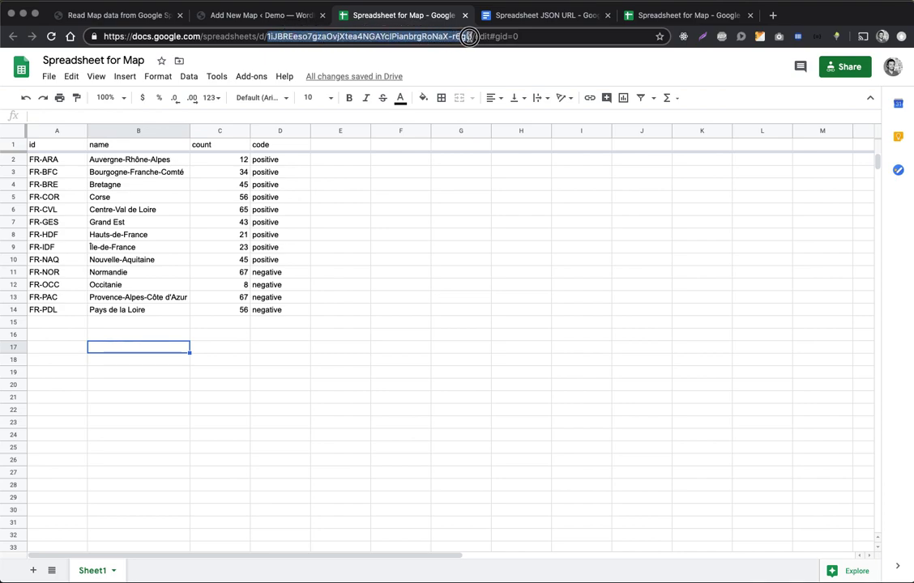
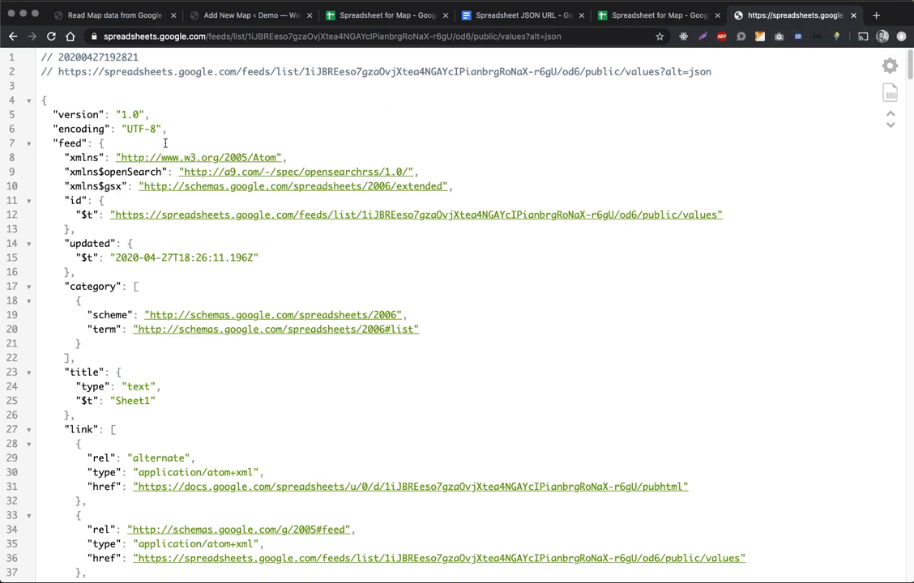
Switch the feed between raw and formatted JSON, then collapse and re-expand the feed object
{"action": "left_click", "coordinate": [890, 91]}
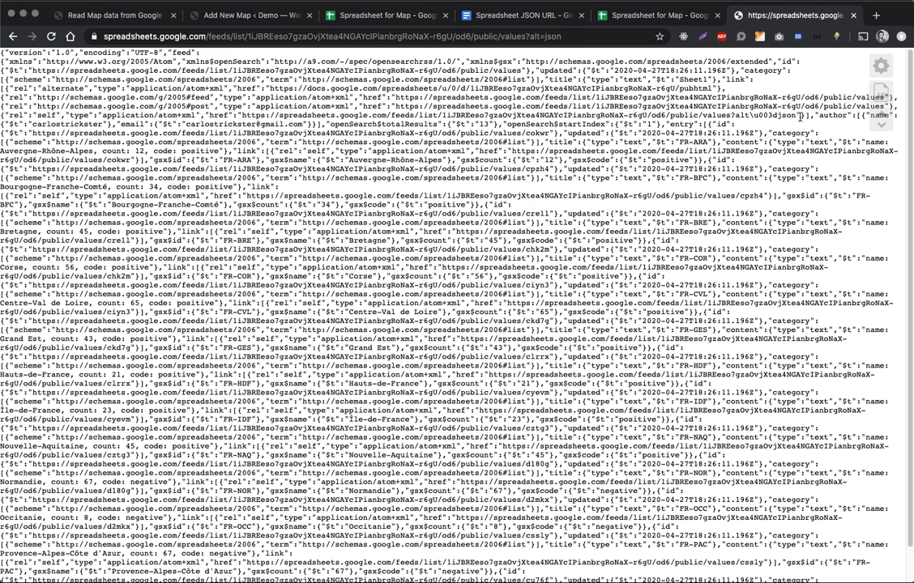
{"action": "left_click", "coordinate": [890, 91]}
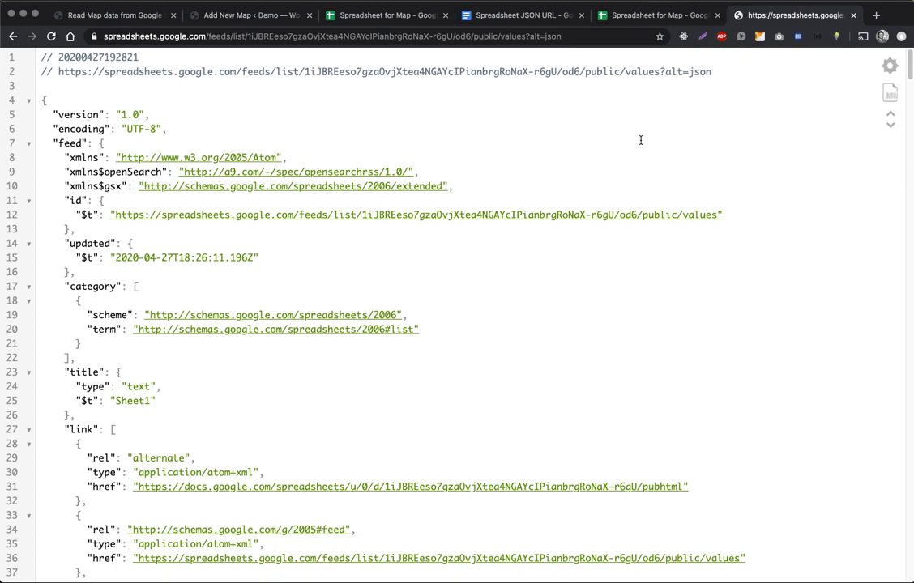
{"action": "left_click", "coordinate": [889, 125]}
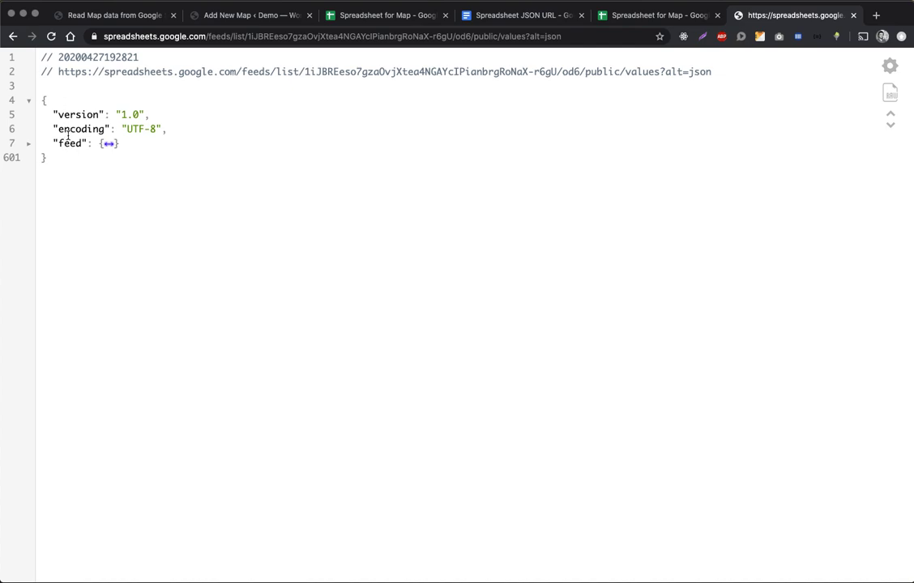
{"action": "left_click", "coordinate": [28, 147]}
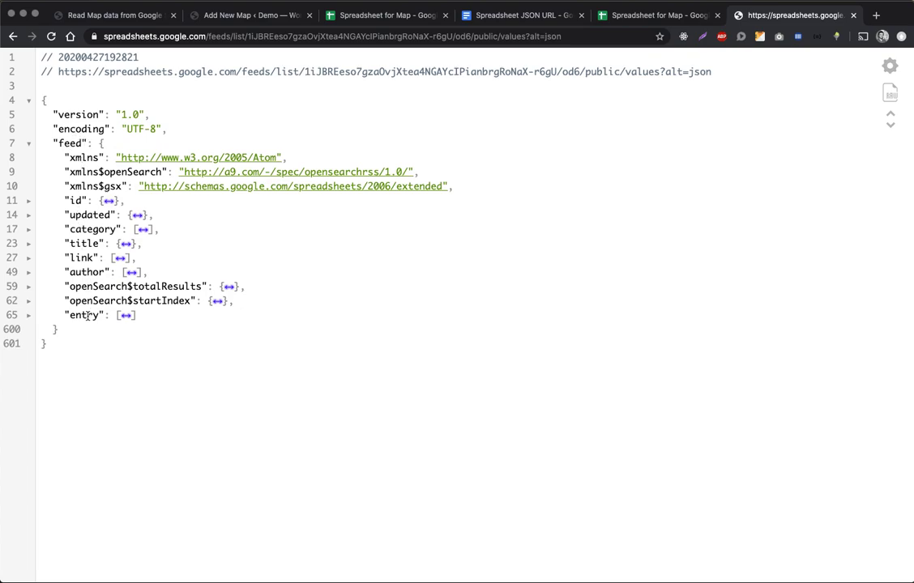
Expand the entry array and its first entry, and compare gsx$id against the Spreadsheet for Map sheet
{"action": "left_click", "coordinate": [29, 315]}
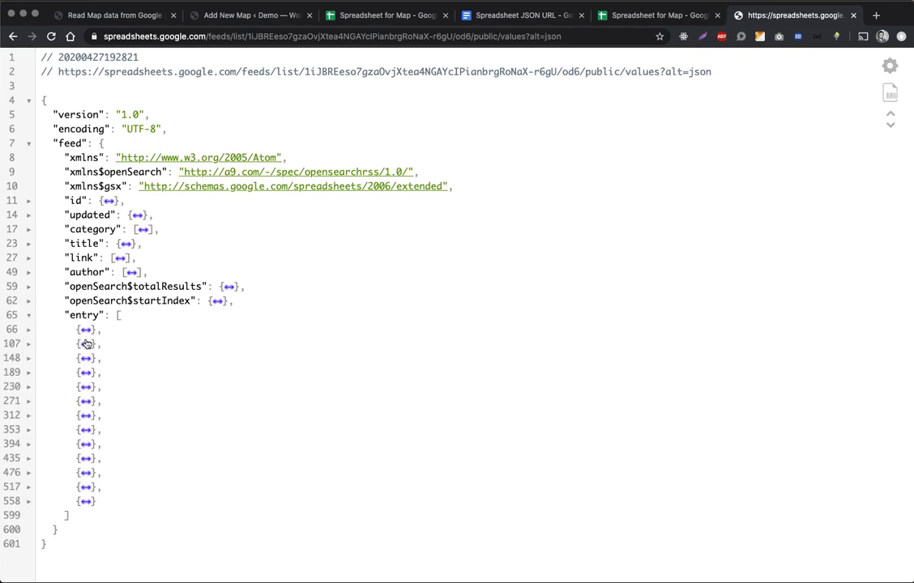
{"action": "left_click", "coordinate": [29, 331]}
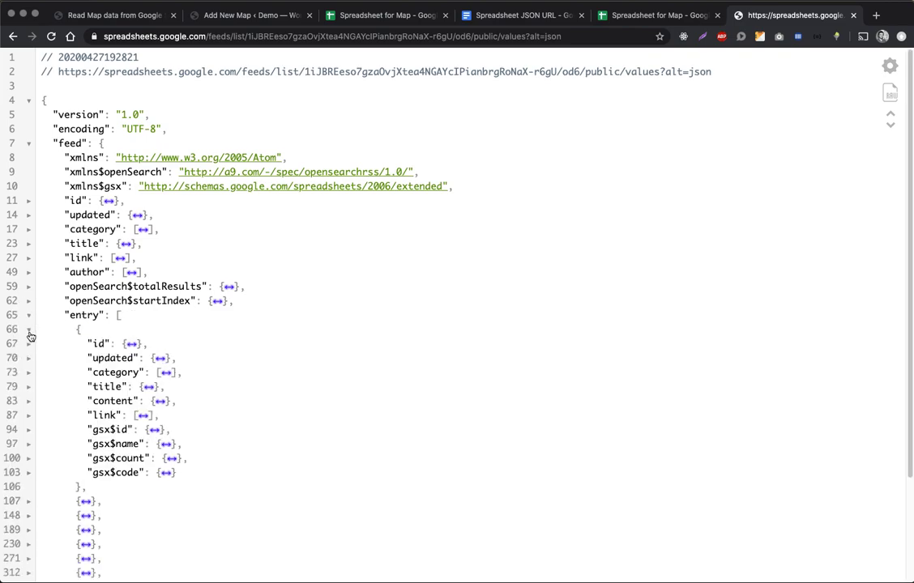
{"action": "scroll", "coordinate": [121, 357], "scroll_direction": "down", "scroll_amount": 1}
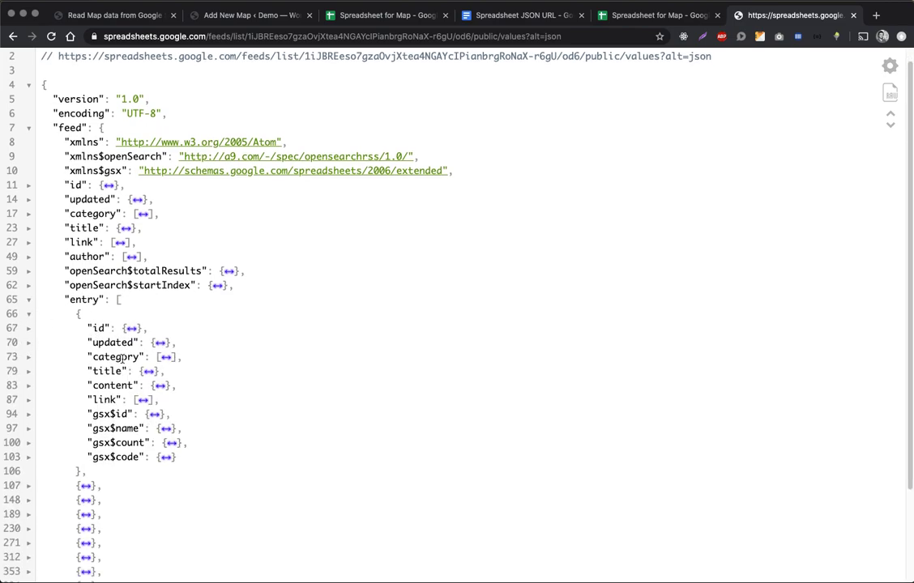
{"action": "scroll", "coordinate": [122, 357], "scroll_direction": "down", "scroll_amount": 1}
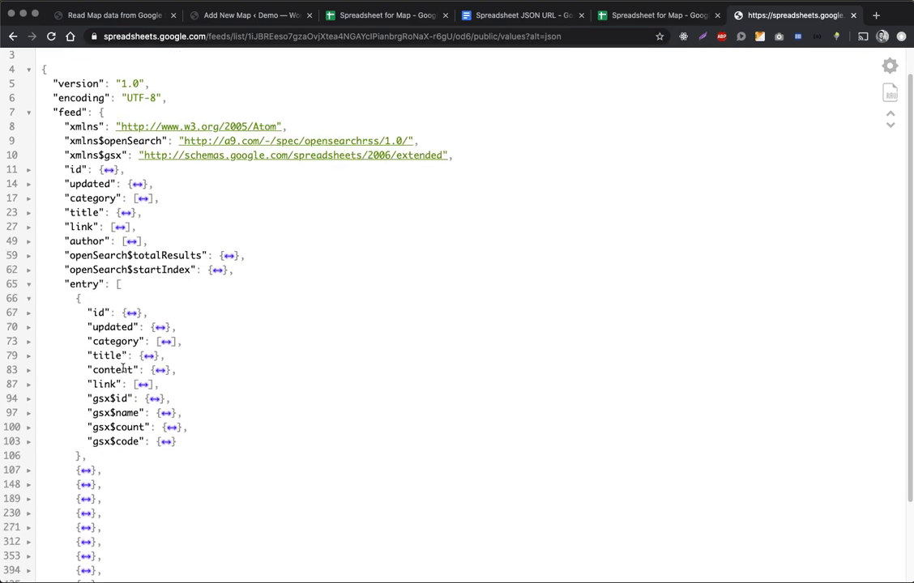
{"action": "scroll", "coordinate": [110, 327], "scroll_direction": "down", "scroll_amount": 1}
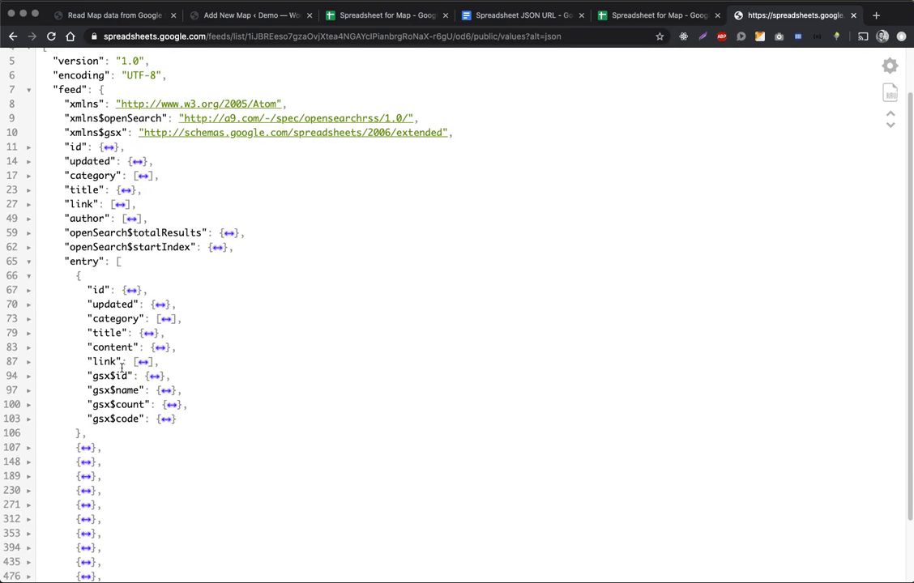
{"action": "double_click", "coordinate": [121, 377]}
{"action": "left_click", "coordinate": [339, 15]}
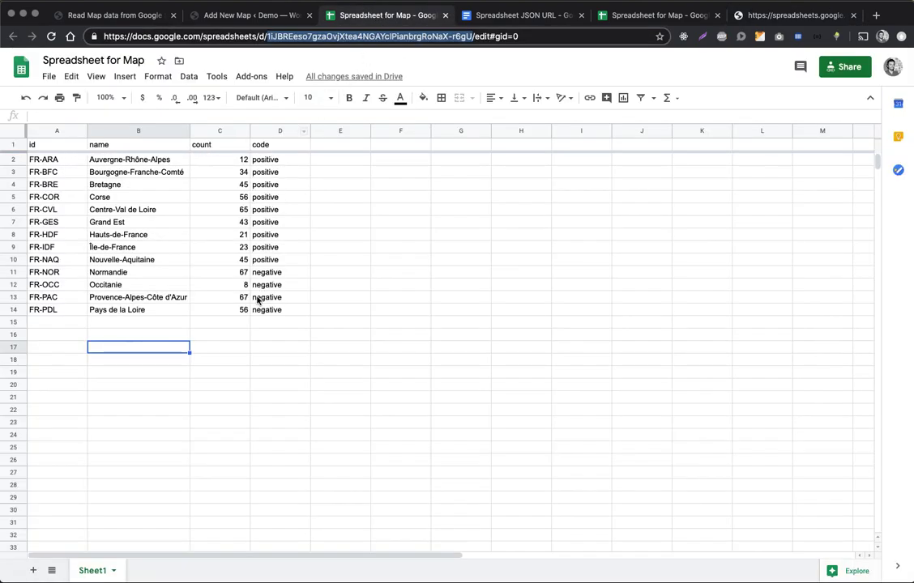
{"action": "left_click", "coordinate": [766, 16]}
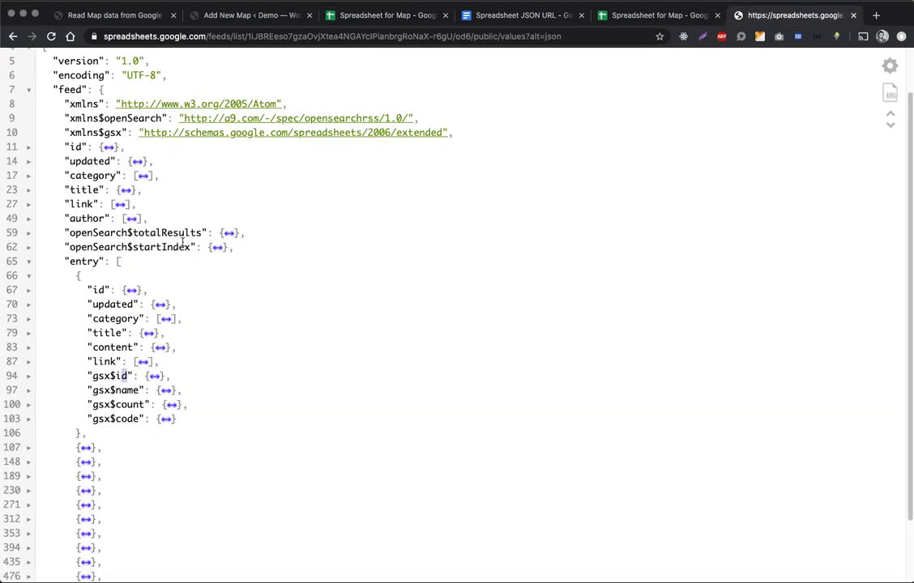
Collapse the entry array, select the feed URL, and return to the Add New Map page
{"action": "left_click", "coordinate": [29, 262]}
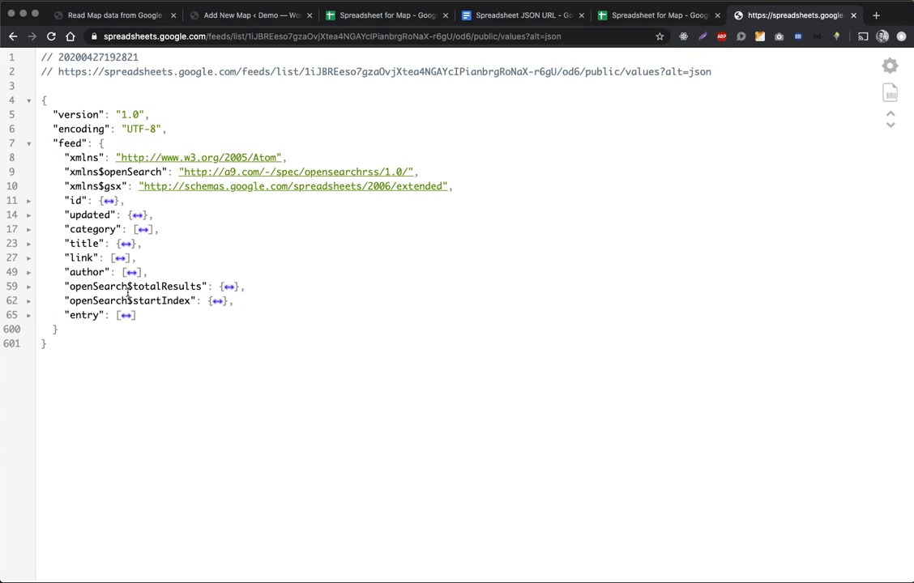
{"action": "left_click", "coordinate": [331, 37]}
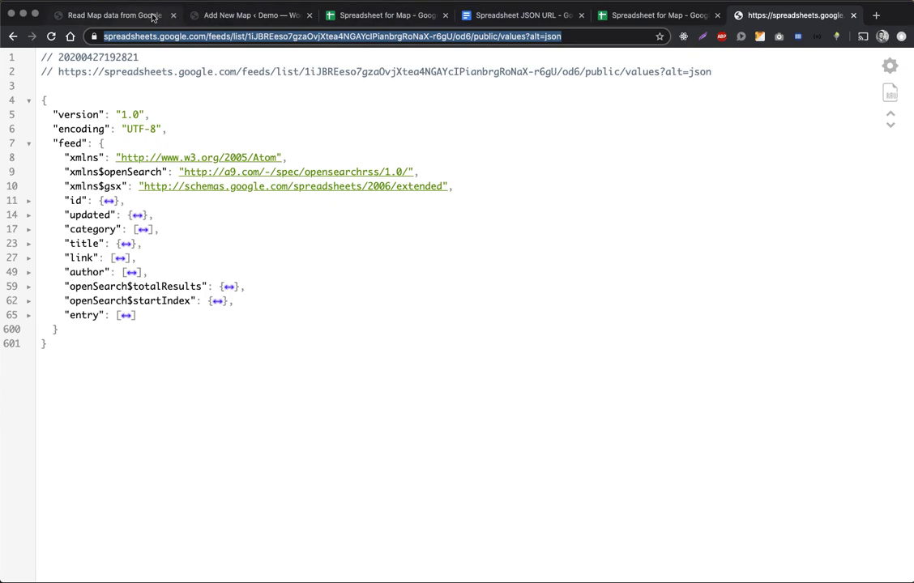
{"action": "left_click", "coordinate": [218, 16]}
Title the new map 'France Spreadsheet'
{"action": "scroll", "coordinate": [486, 250], "scroll_direction": "up", "scroll_amount": 3}
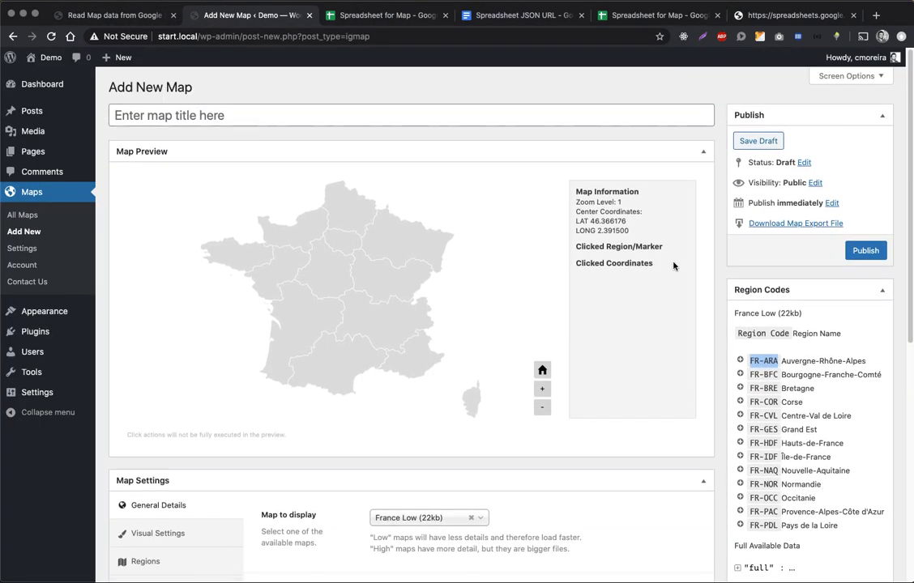
{"action": "left_click", "coordinate": [256, 115]}
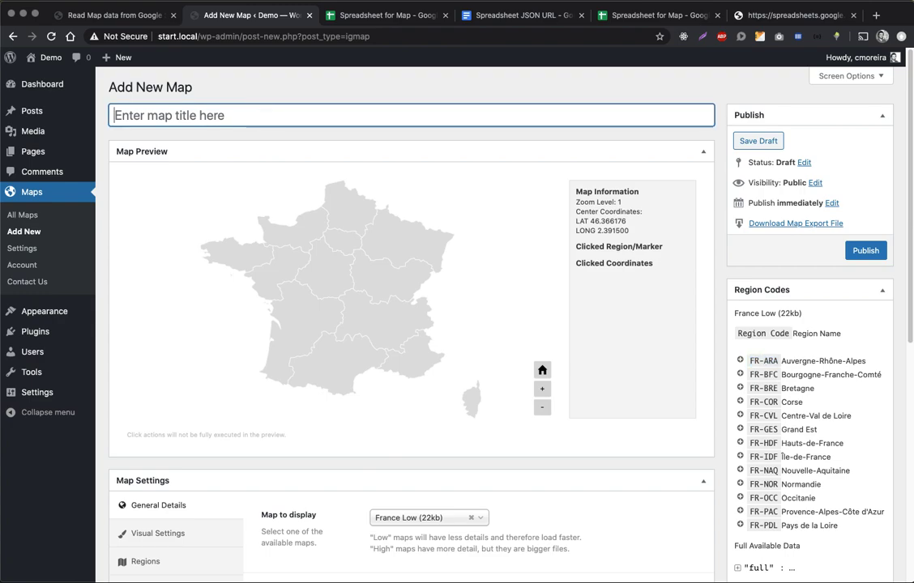
{"action": "type", "text": "France Spreadsheet"}
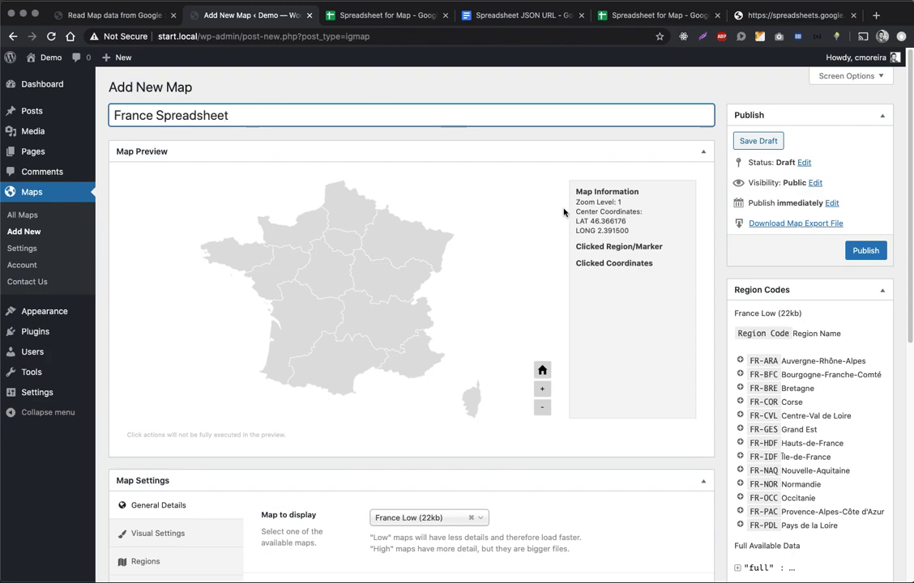
{"action": "left_click", "coordinate": [653, 347]}
In Regions settings, enable Other Data Sources and choose JSON data as the source
{"action": "scroll", "coordinate": [648, 348], "scroll_direction": "down", "scroll_amount": 3}
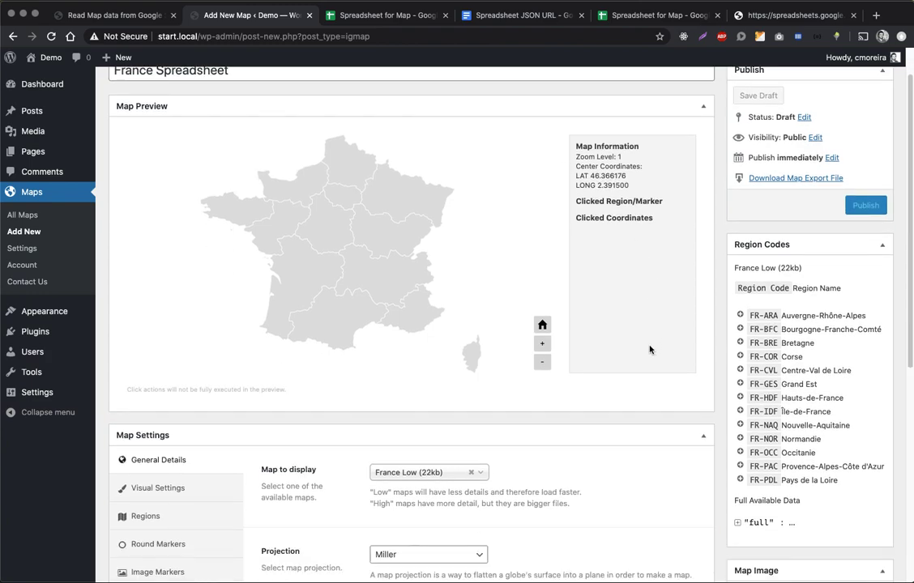
{"action": "scroll", "coordinate": [648, 351], "scroll_direction": "down", "scroll_amount": 1}
{"action": "left_click", "coordinate": [146, 408]}
{"action": "scroll", "coordinate": [401, 397], "scroll_direction": "down", "scroll_amount": 1}
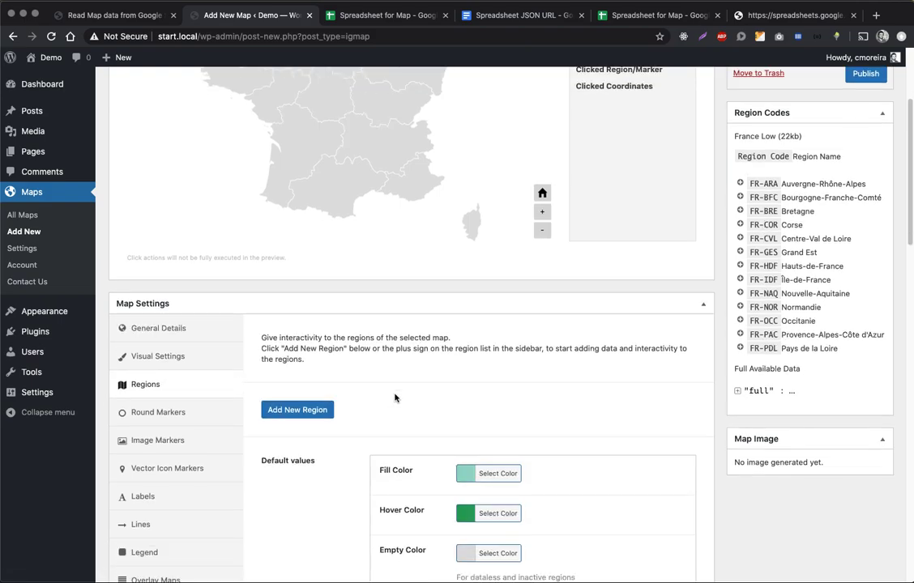
{"action": "scroll", "coordinate": [346, 405], "scroll_direction": "down", "scroll_amount": 8}
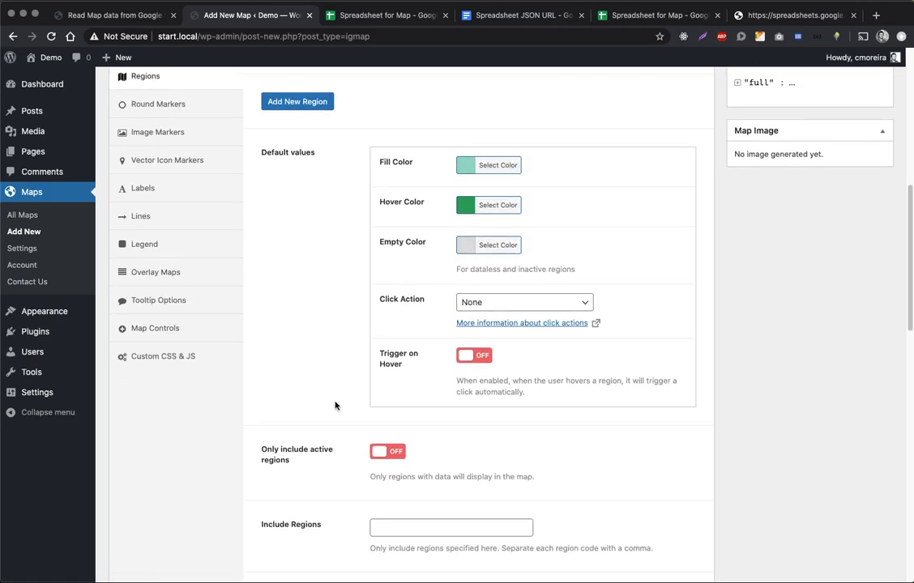
{"action": "scroll", "coordinate": [335, 405], "scroll_direction": "down", "scroll_amount": 4}
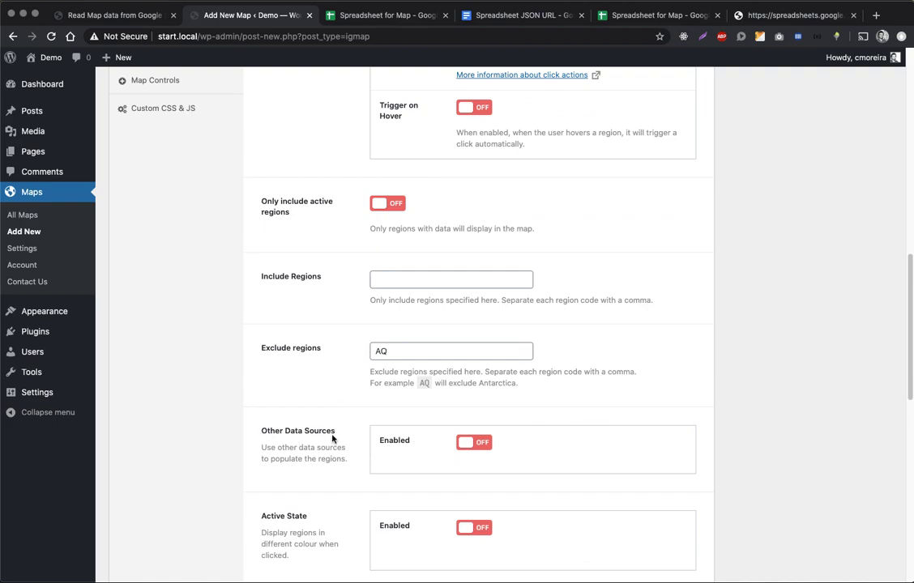
{"action": "left_click", "coordinate": [473, 443]}
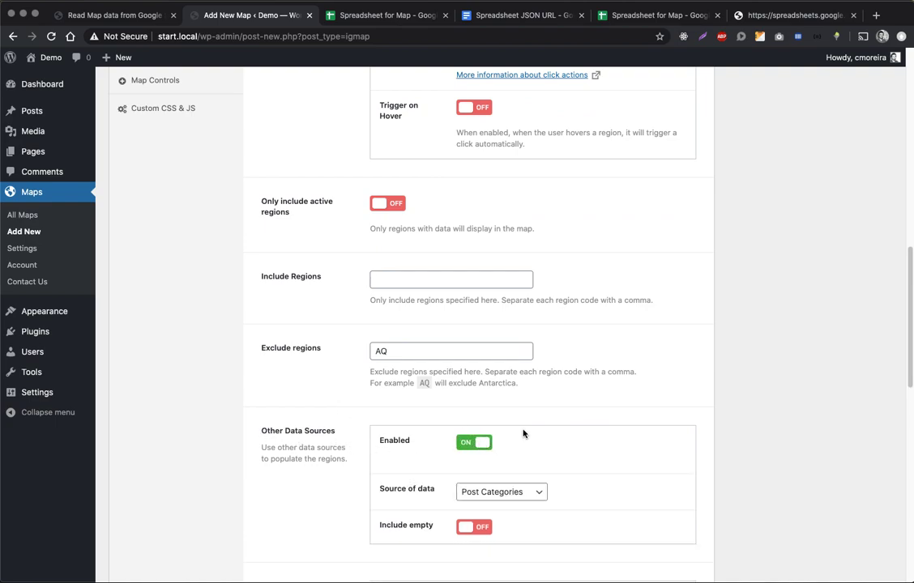
{"action": "scroll", "coordinate": [523, 435], "scroll_direction": "down", "scroll_amount": 3}
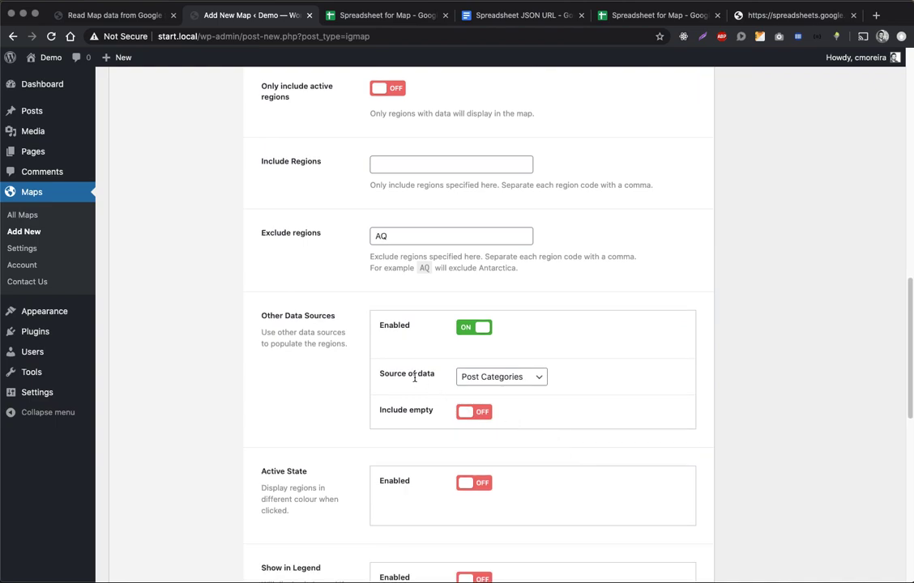
{"action": "left_click", "coordinate": [522, 378]}
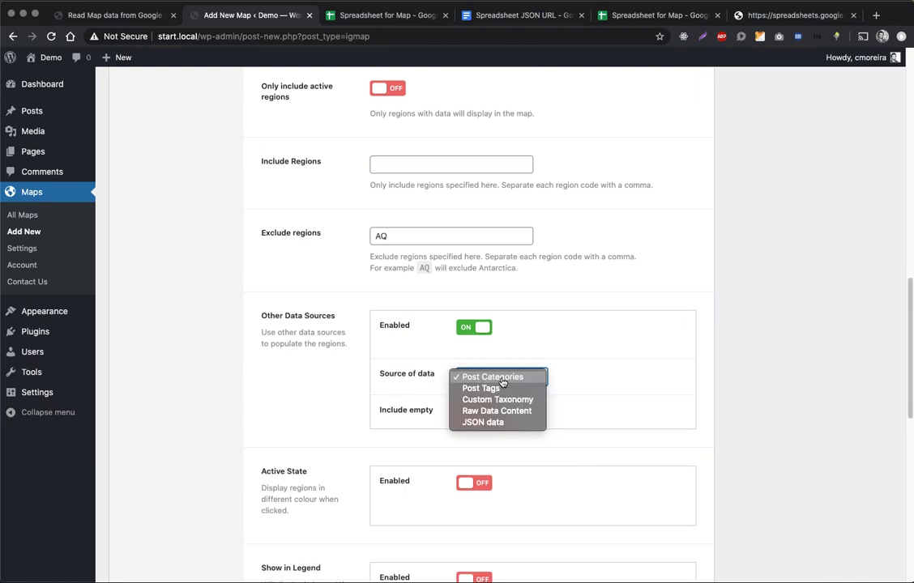
{"action": "left_click", "coordinate": [495, 422]}
{"action": "left_click", "coordinate": [489, 422]}
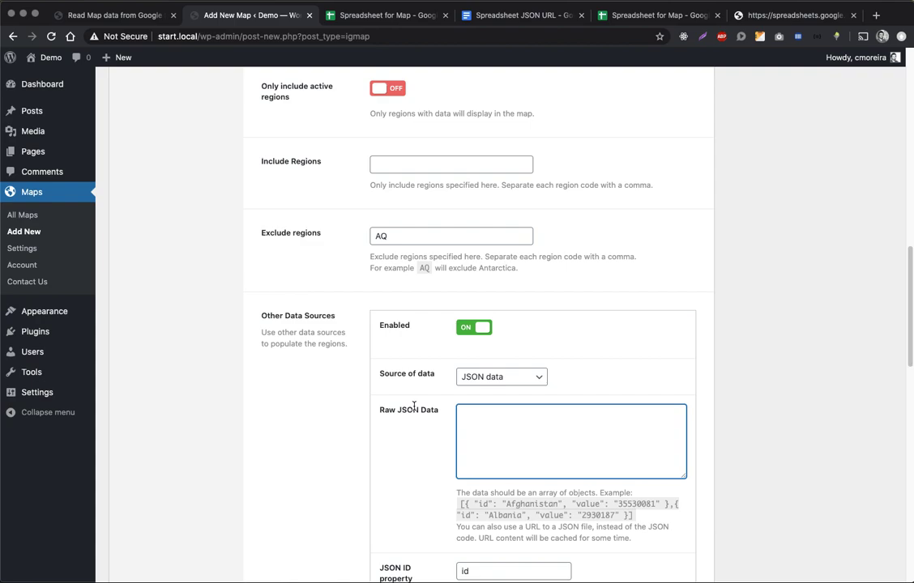
{"action": "type", "text": "https://spreadsheets.google.com/feeds/list/1iJBREeso7gzaOvjXtea4NGAYclPianbrgRoNaX-r6gU/od6/public/values?alt=json"}
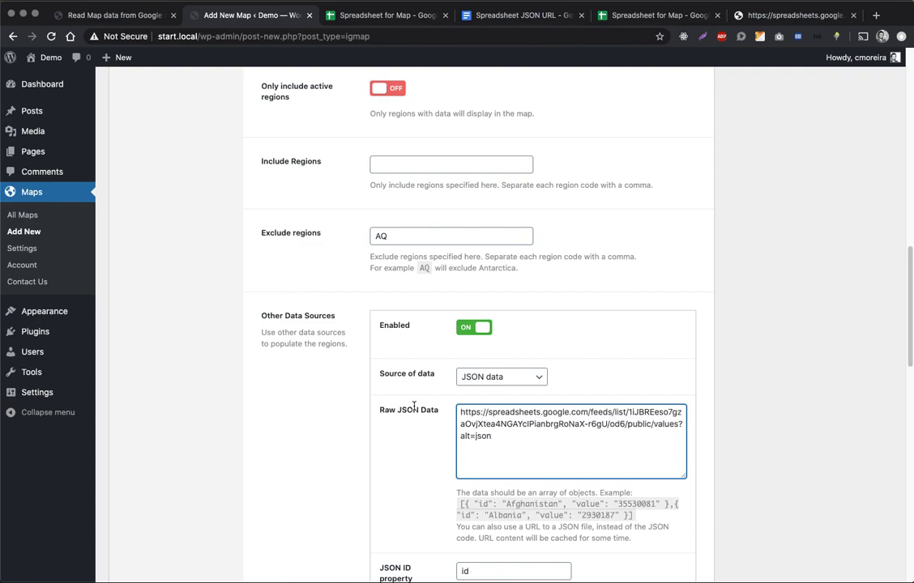
{"action": "left_click", "coordinate": [430, 447]}
{"action": "scroll", "coordinate": [429, 449], "scroll_direction": "down", "scroll_amount": 1}
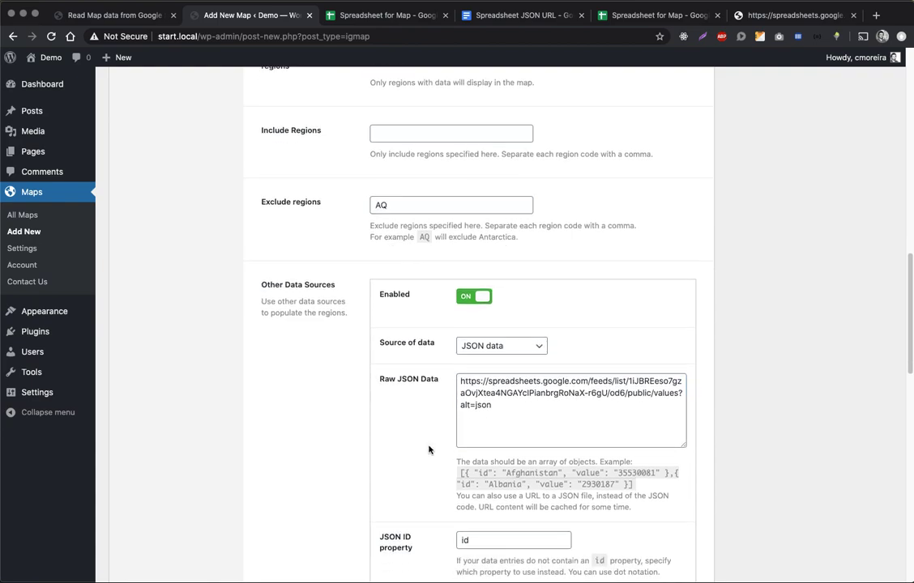
{"action": "scroll", "coordinate": [429, 449], "scroll_direction": "down", "scroll_amount": 2}
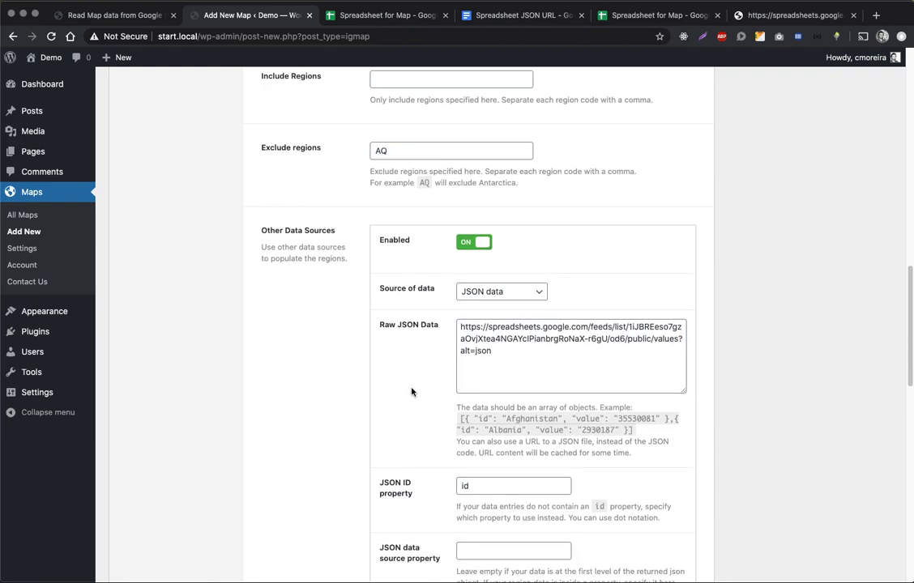
{"action": "scroll", "coordinate": [410, 392], "scroll_direction": "down", "scroll_amount": 2}
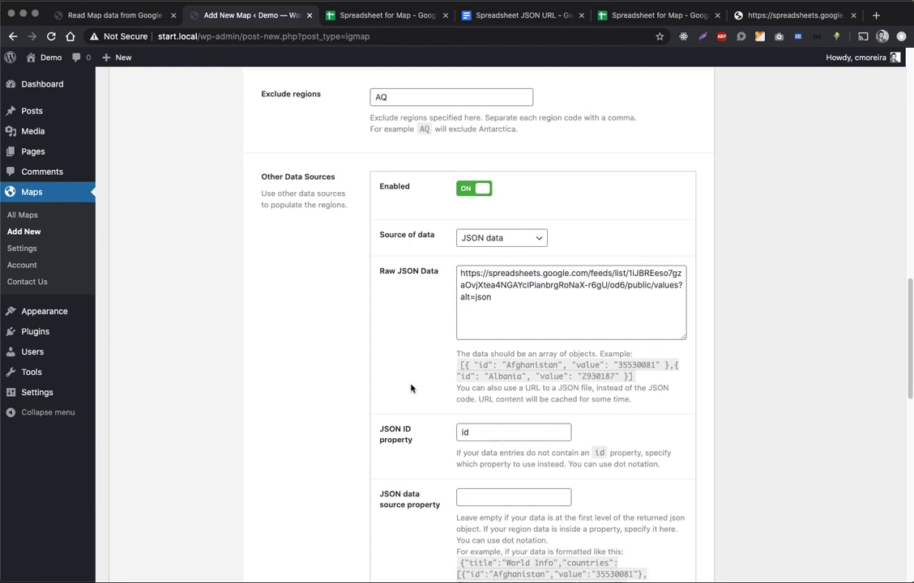
{"action": "scroll", "coordinate": [410, 389], "scroll_direction": "down", "scroll_amount": 3}
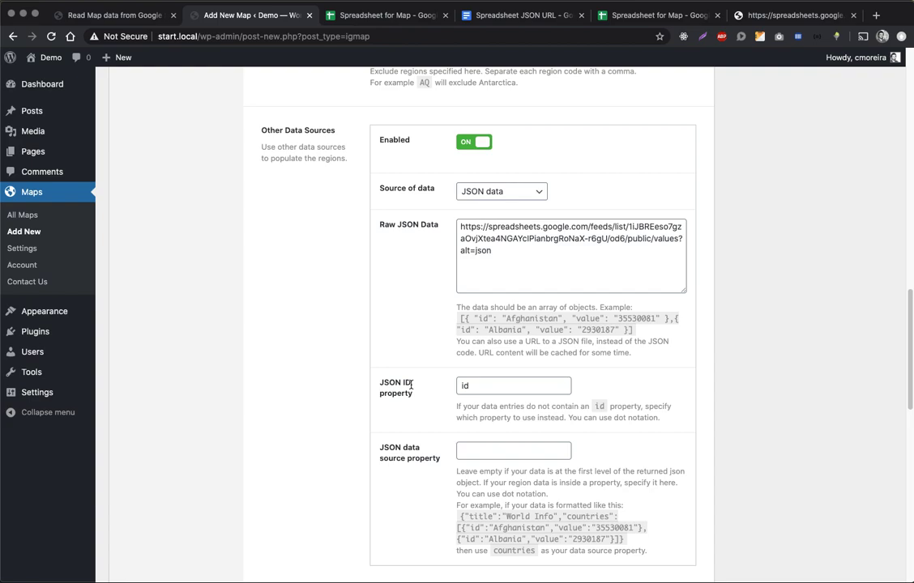
{"action": "left_click_drag", "start_coordinate": [382, 451], "coordinate": [443, 451]}
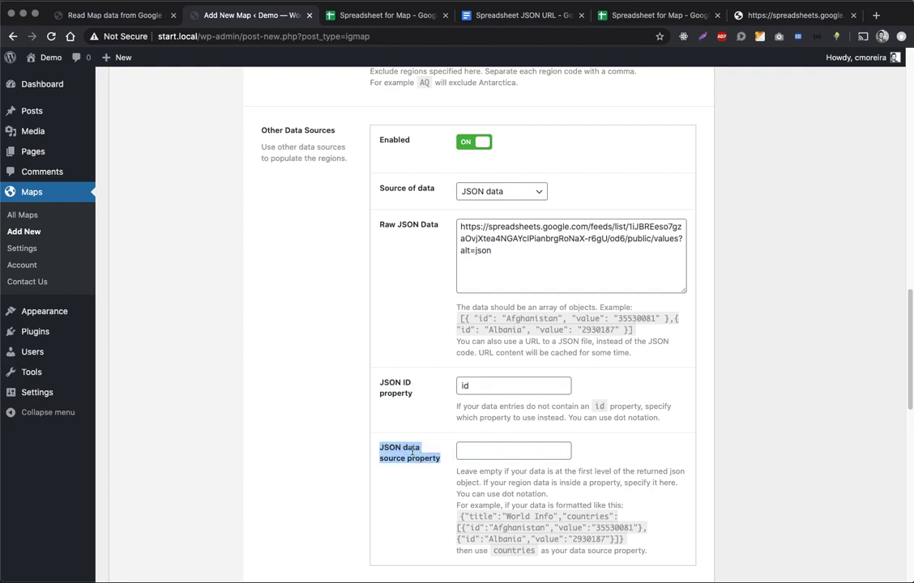
{"action": "left_click", "coordinate": [460, 444]}
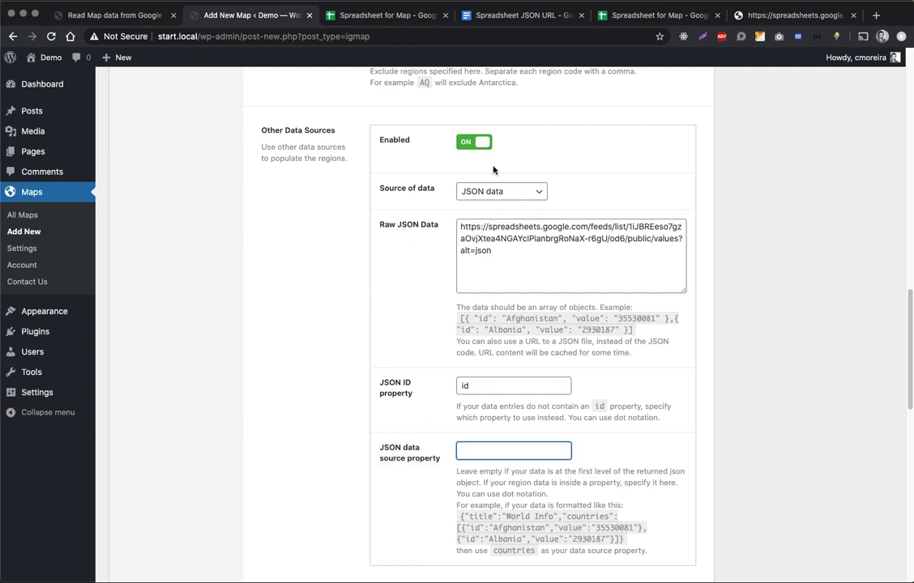
Review the published sheet, the spreadsheet editor and the JSON feed
{"action": "left_click", "coordinate": [636, 18]}
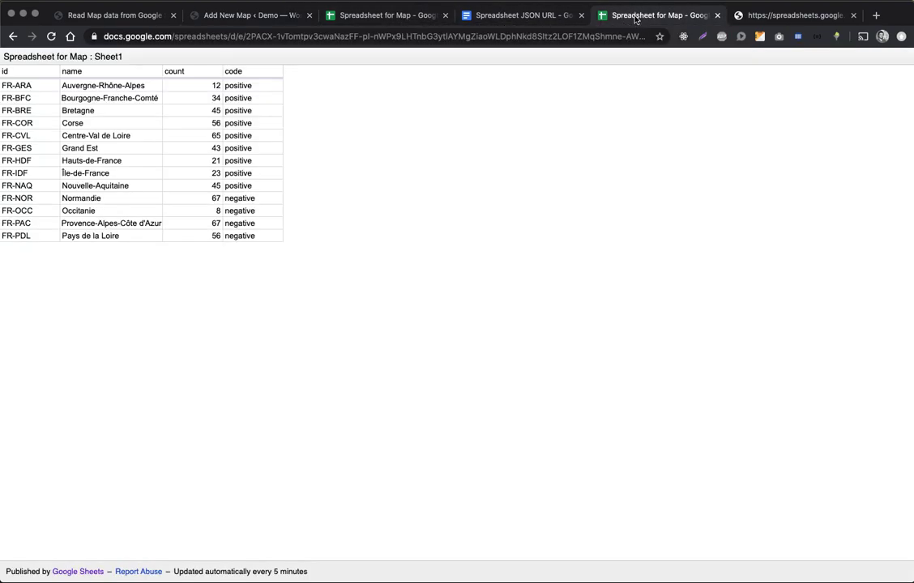
{"action": "left_click", "coordinate": [394, 15]}
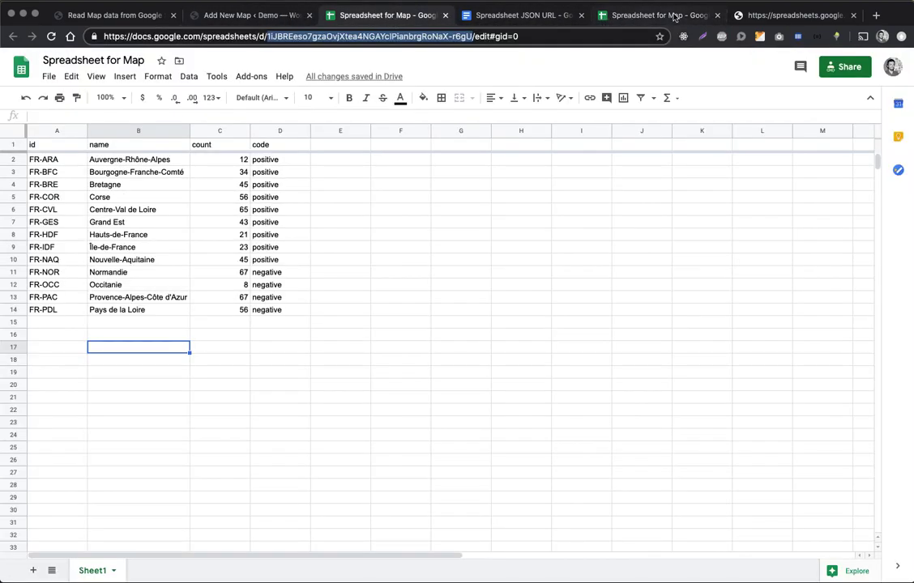
{"action": "key", "text": "super+9"}
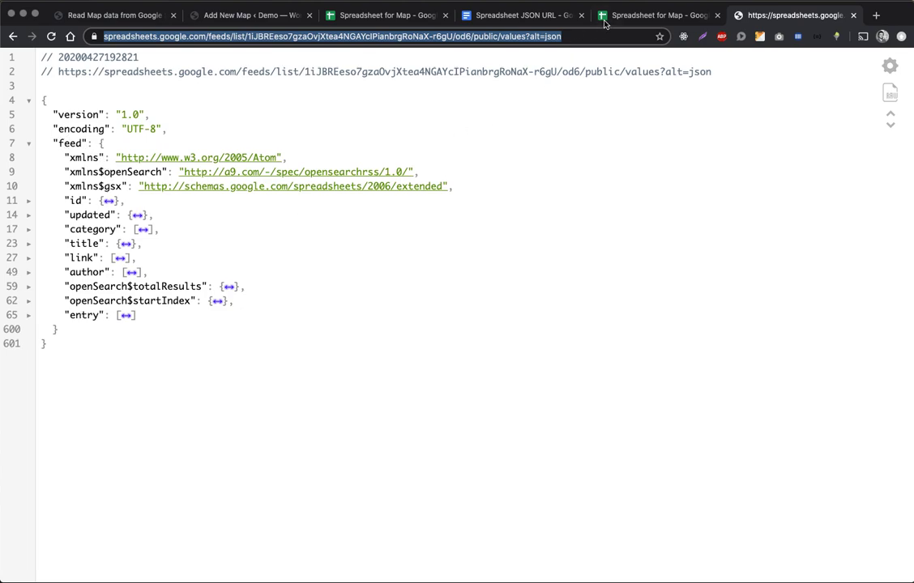
Enter feed.entry as the JSON data source property and point out the JSON ID property
{"action": "left_click", "coordinate": [207, 16]}
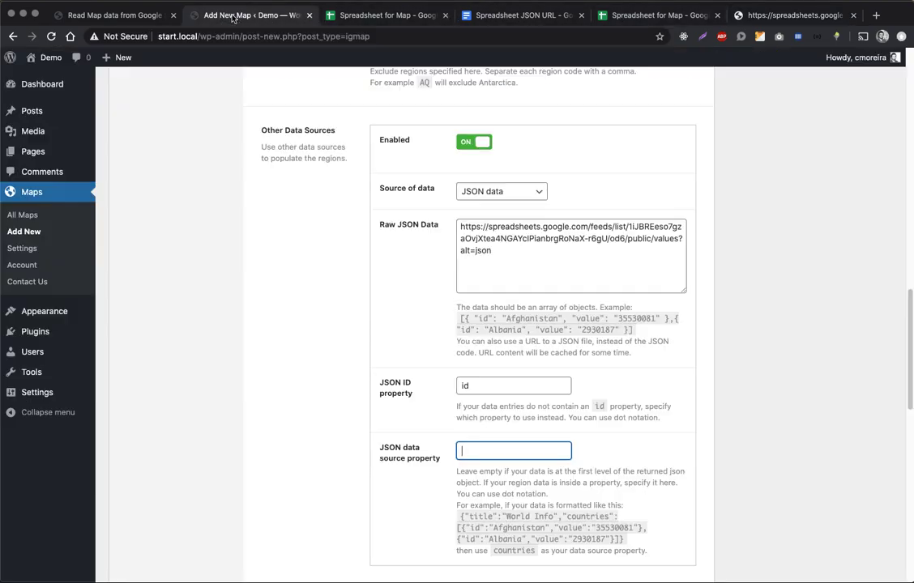
{"action": "type", "text": "feed.entr"}
{"action": "left_click_drag", "start_coordinate": [383, 383], "coordinate": [447, 394]}
{"action": "left_click", "coordinate": [481, 385]}
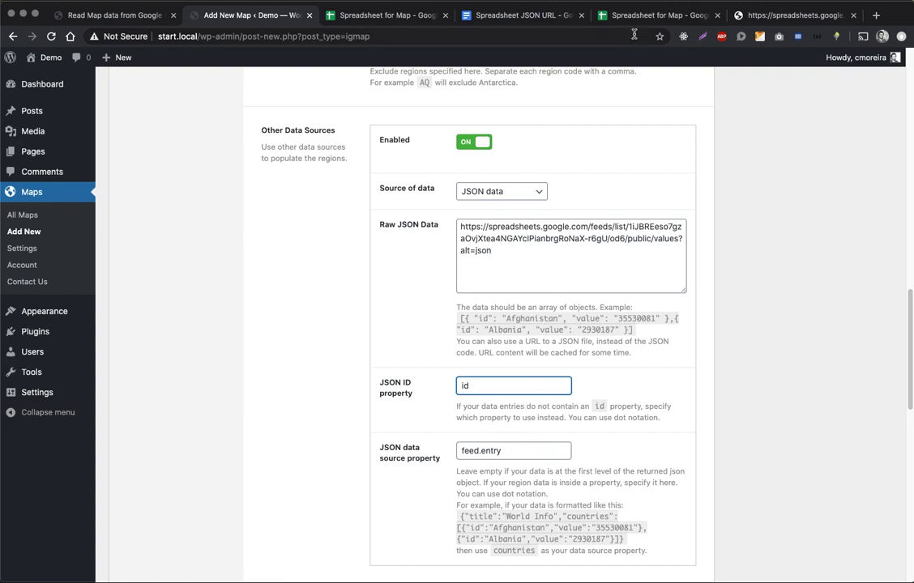
{"action": "left_click", "coordinate": [778, 14]}
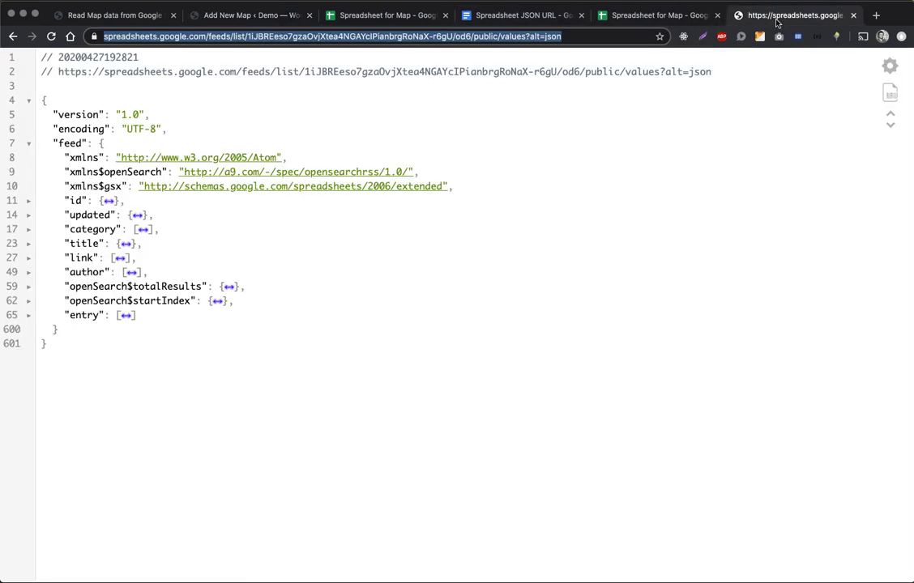
Expand the first entry's gsx$id to show its $t value FR-ARA and select the $t key
{"action": "left_click", "coordinate": [28, 317]}
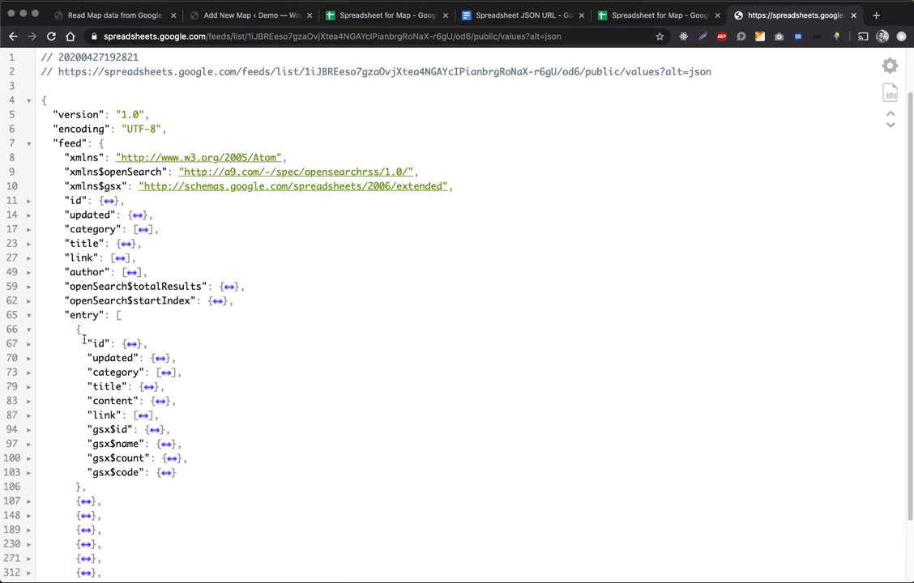
{"action": "left_click", "coordinate": [30, 345]}
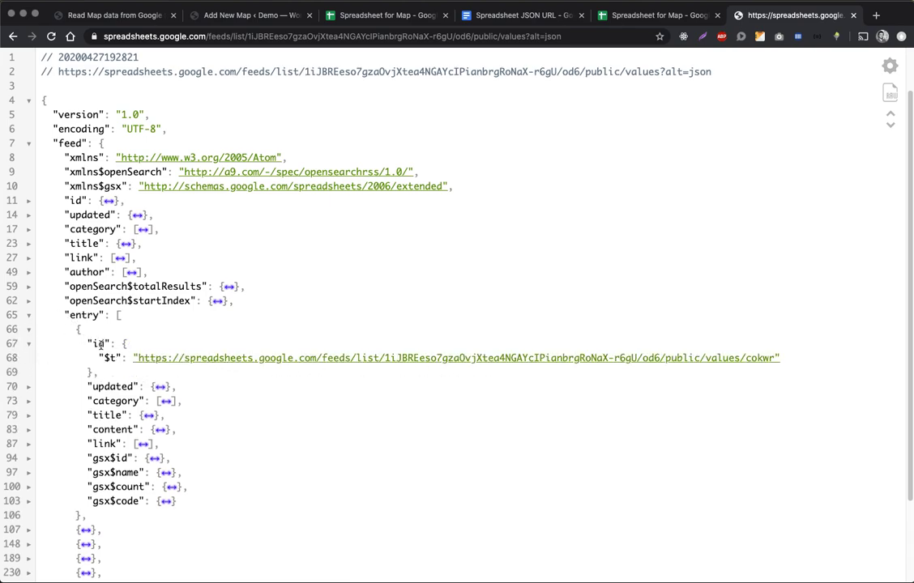
{"action": "left_click", "coordinate": [30, 343]}
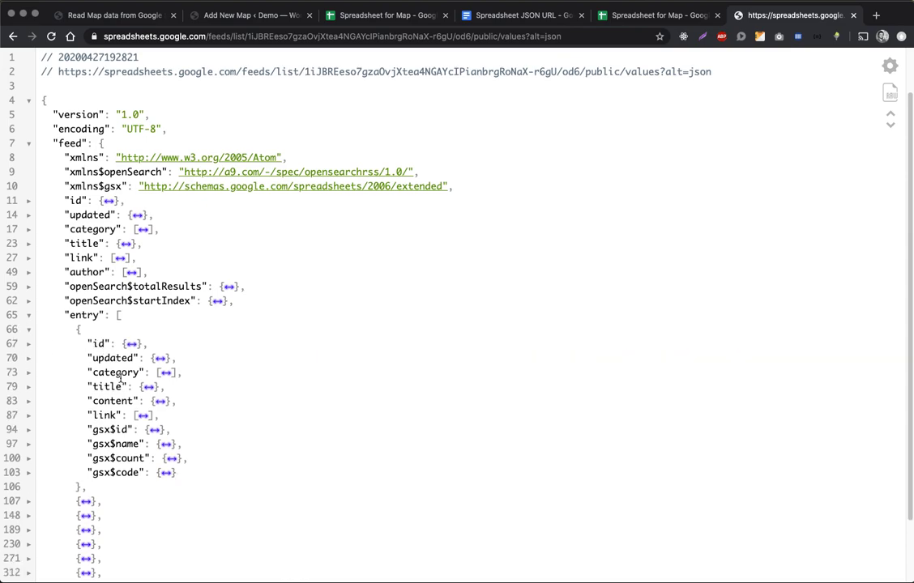
{"action": "left_click_drag", "start_coordinate": [95, 430], "coordinate": [130, 430]}
{"action": "key", "text": "super+c"}
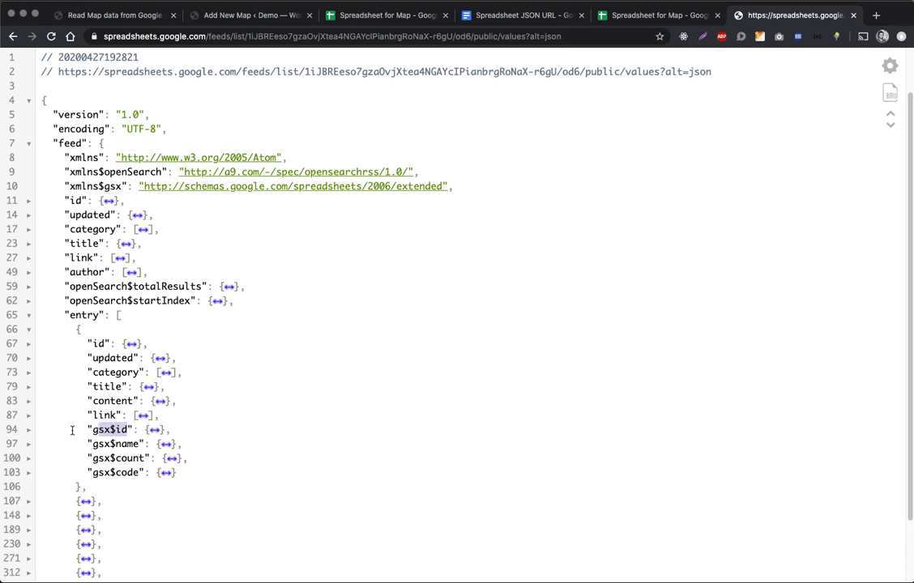
{"action": "left_click", "coordinate": [29, 430]}
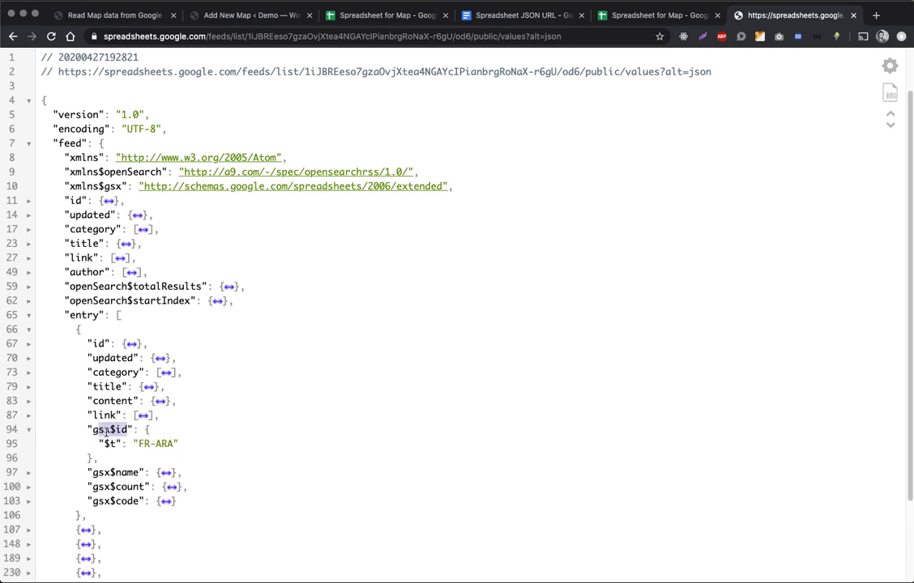
{"action": "left_click_drag", "start_coordinate": [103, 443], "coordinate": [116, 443]}
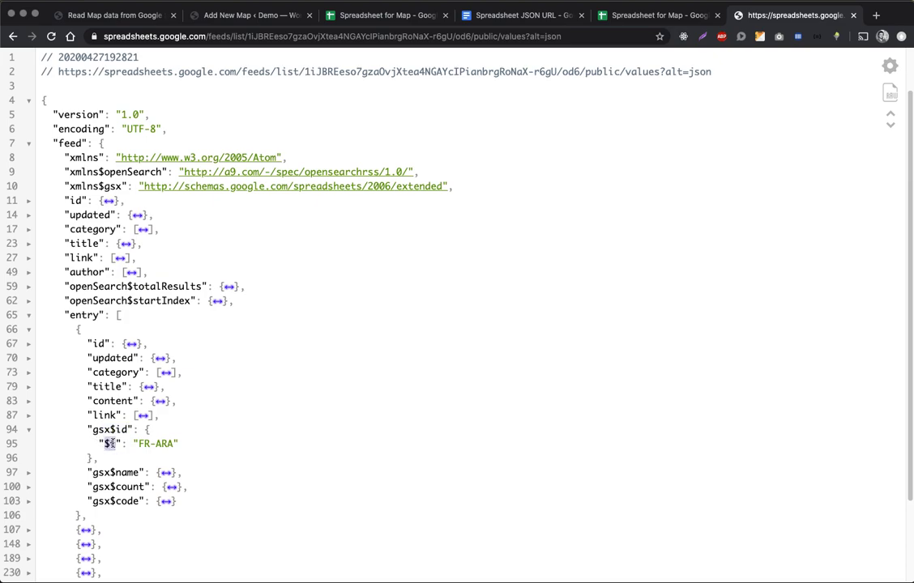
{"action": "left_click_drag", "start_coordinate": [92, 430], "coordinate": [123, 431]}
{"action": "double_click", "coordinate": [108, 443]}
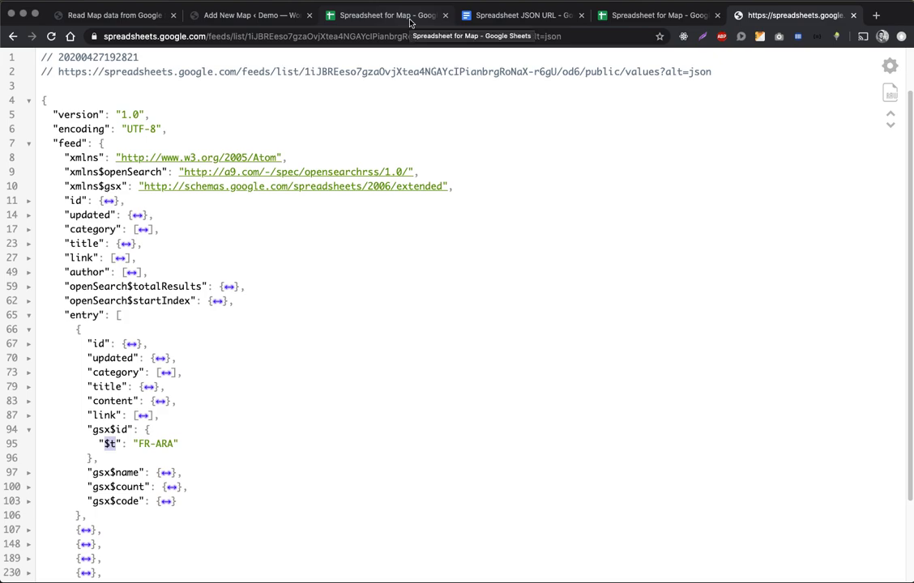
{"action": "left_click", "coordinate": [261, 14]}
Replace the JSON ID property 'id' with 'gsx$id.$t'
{"action": "key", "text": "super+a"}
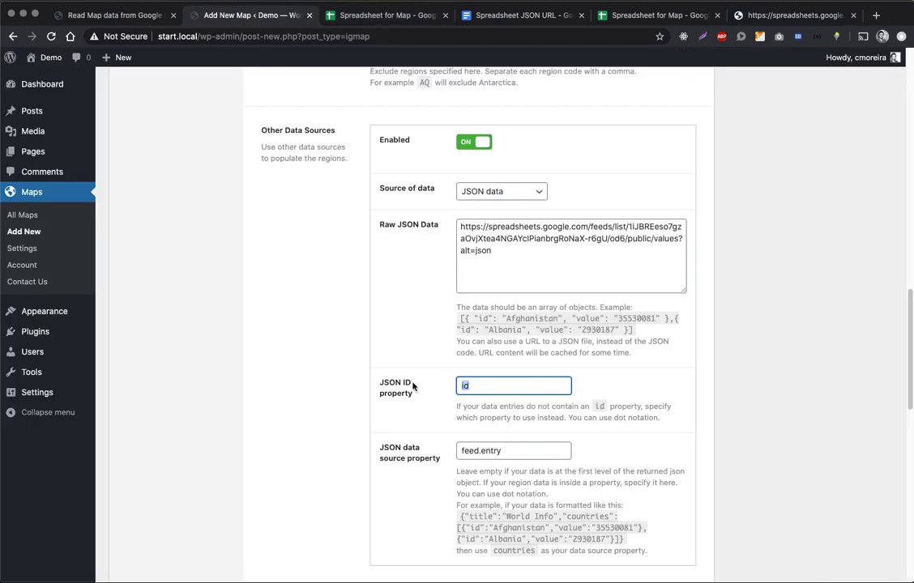
{"action": "key", "text": "super+v"}
{"action": "type", "text": "."}
{"action": "left_click", "coordinate": [469, 451]}
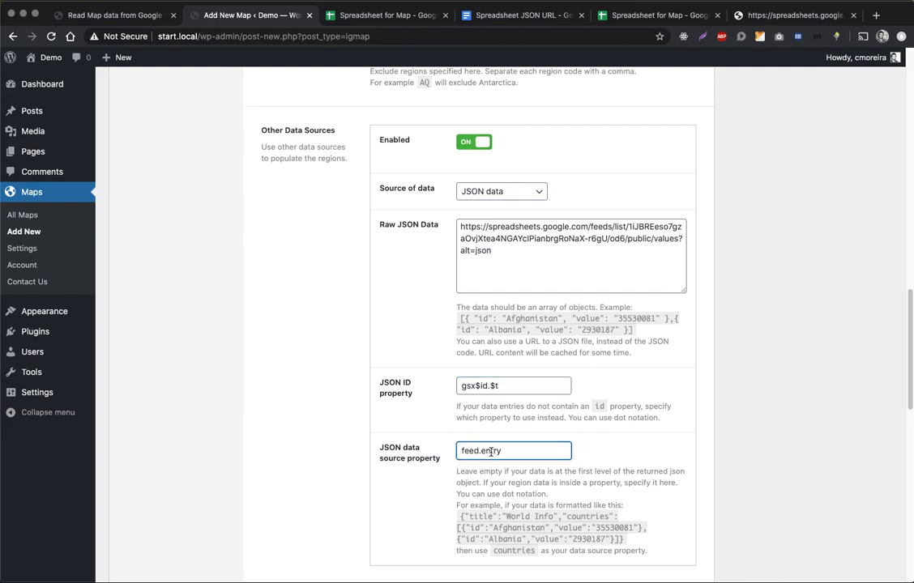
{"action": "left_click", "coordinate": [470, 386]}
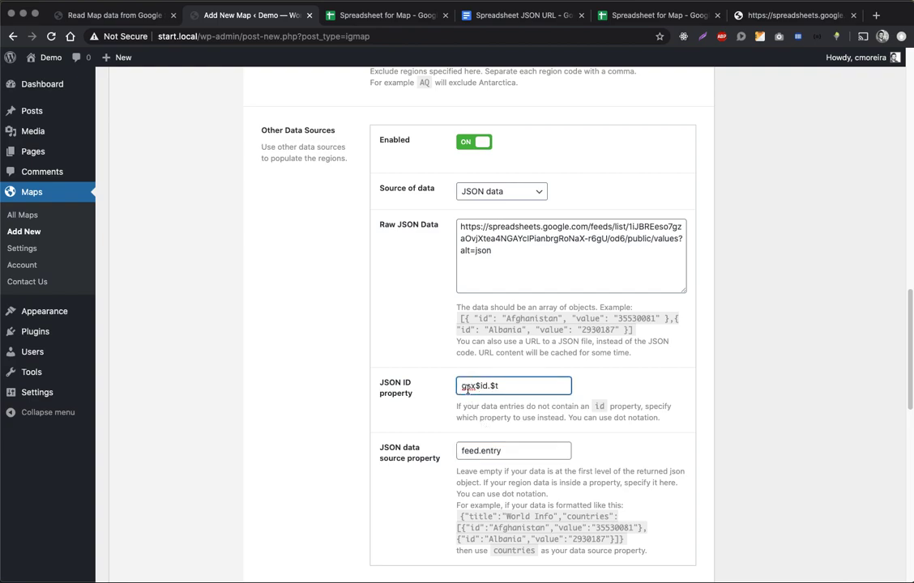
{"action": "left_click", "coordinate": [491, 386]}
{"action": "left_click", "coordinate": [510, 386]}
Cross-check the FR-ARA region code in the JSON feed and published sheet
{"action": "left_click", "coordinate": [753, 15]}
{"action": "double_click", "coordinate": [166, 443]}
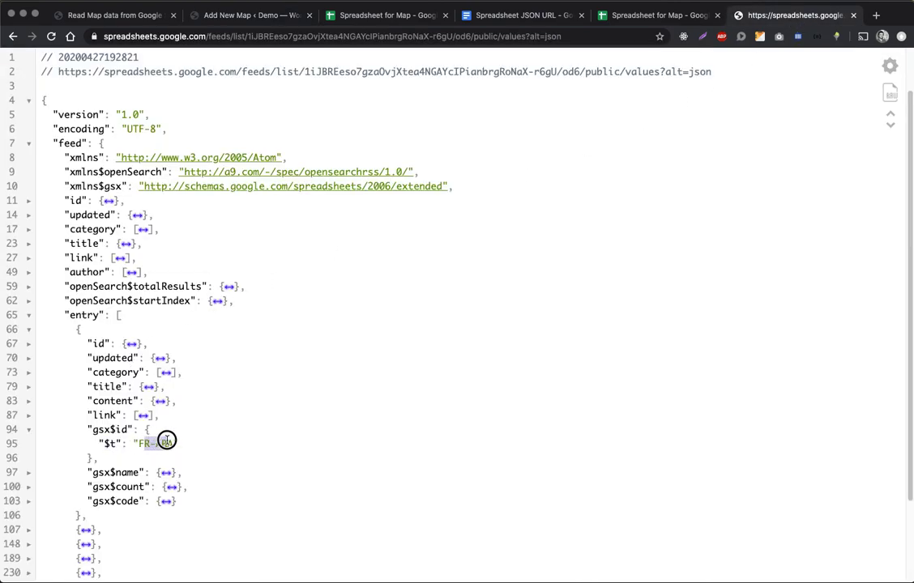
{"action": "left_click", "coordinate": [656, 19]}
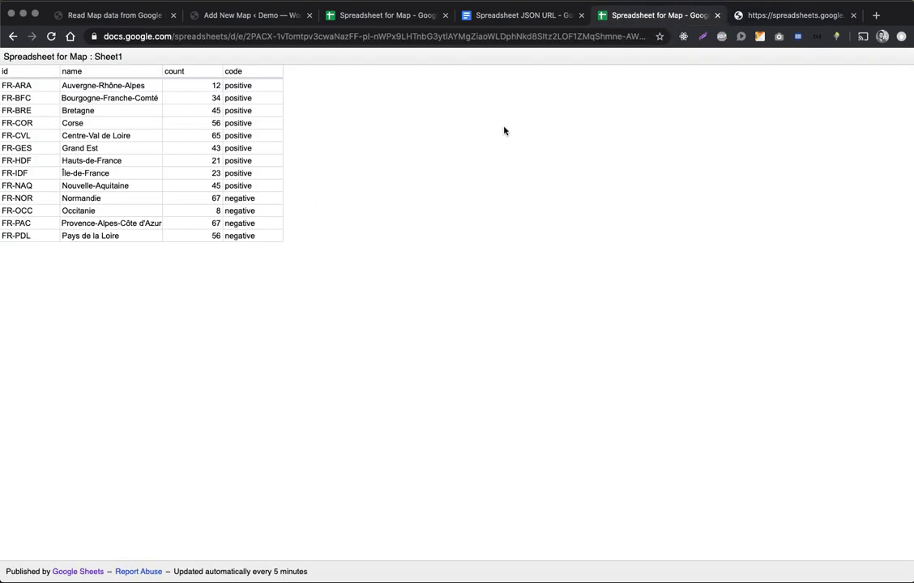
{"action": "left_click", "coordinate": [241, 16]}
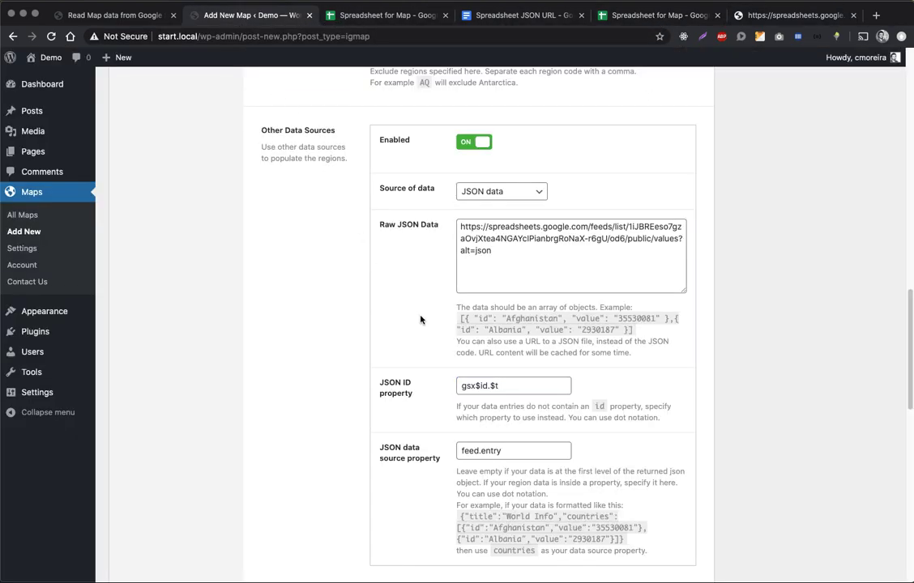
Test a region on the map preview now driven by the JSON feed
{"action": "scroll", "coordinate": [428, 332], "scroll_direction": "down", "scroll_amount": 1}
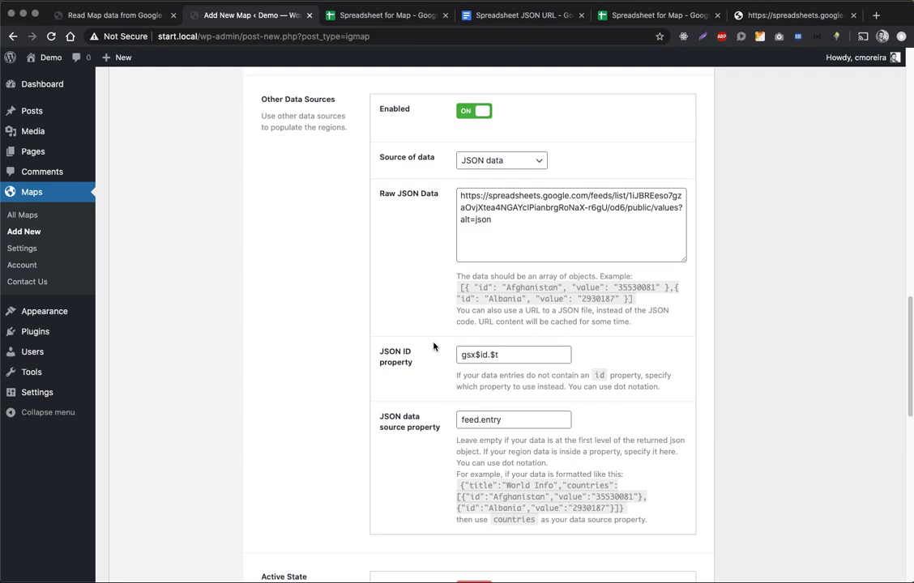
{"action": "scroll", "coordinate": [433, 347], "scroll_direction": "up", "scroll_amount": 5}
{"action": "scroll", "coordinate": [653, 371], "scroll_direction": "up", "scroll_amount": 10}
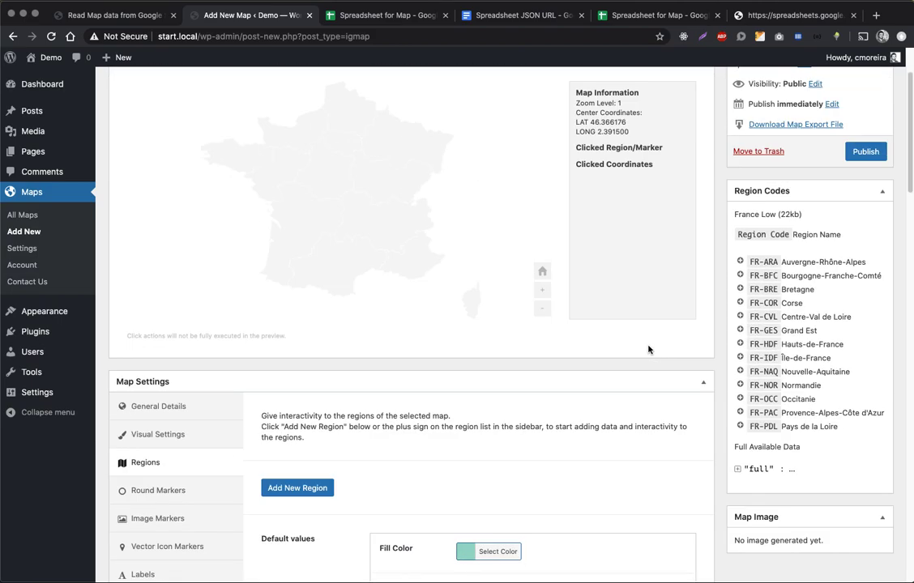
{"action": "scroll", "coordinate": [647, 349], "scroll_direction": "up", "scroll_amount": 1}
{"action": "scroll", "coordinate": [648, 349], "scroll_direction": "up", "scroll_amount": 1}
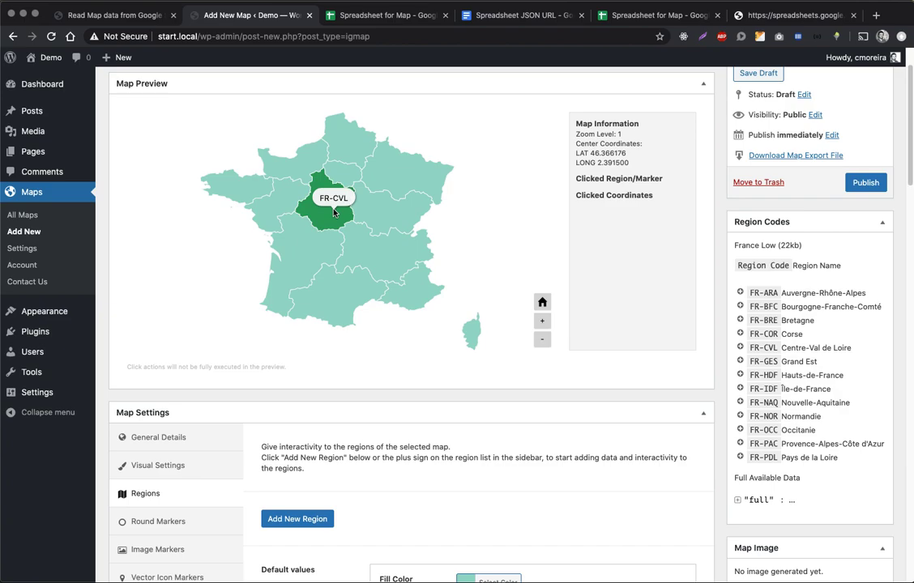
{"action": "left_click", "coordinate": [500, 225]}
Locate and highlight the Tooltip Template setting below the preview
{"action": "scroll", "coordinate": [603, 292], "scroll_direction": "down", "scroll_amount": 3}
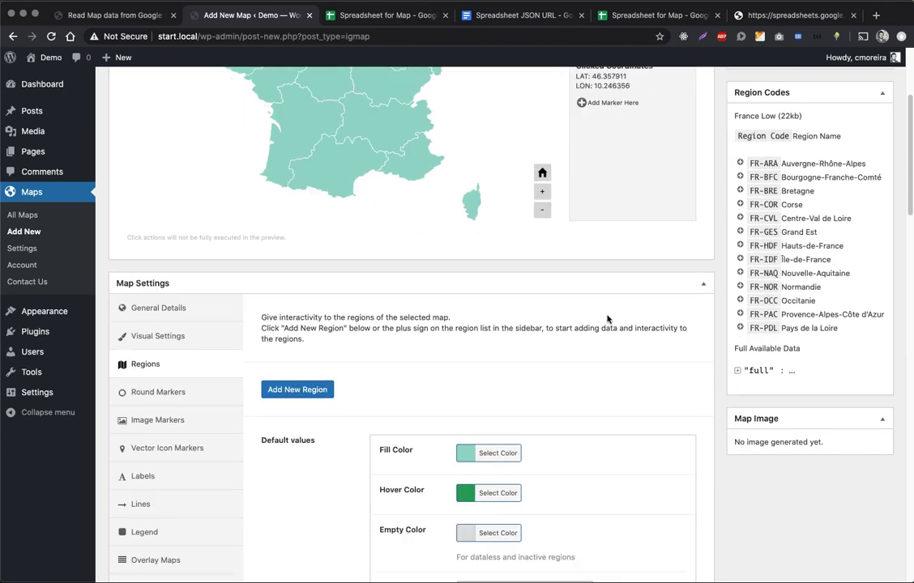
{"action": "scroll", "coordinate": [608, 320], "scroll_direction": "down", "scroll_amount": 15}
{"action": "scroll", "coordinate": [336, 328], "scroll_direction": "down", "scroll_amount": 10}
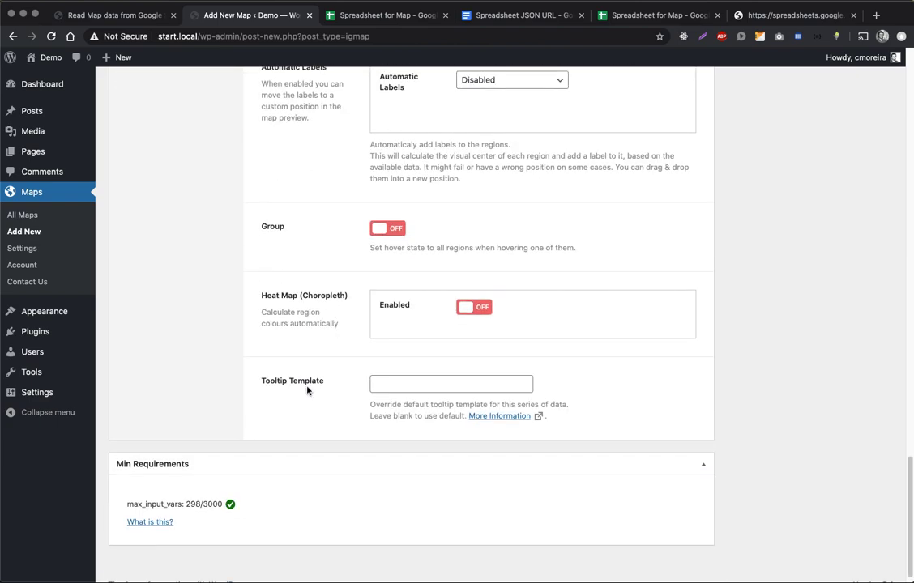
{"action": "double_click", "coordinate": [296, 382]}
{"action": "left_click", "coordinate": [285, 382]}
{"action": "double_click", "coordinate": [293, 380]}
{"action": "scroll", "coordinate": [331, 366], "scroll_direction": "up", "scroll_amount": 3}
{"action": "scroll", "coordinate": [331, 365], "scroll_direction": "up", "scroll_amount": 15}
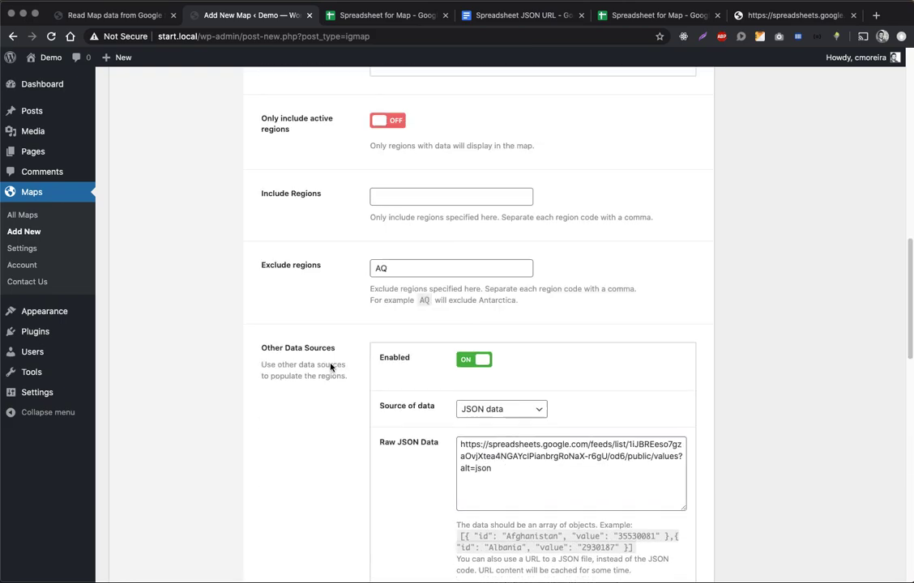
Open Tooltip Options and select the whole default content template
{"action": "left_click", "coordinate": [158, 213]}
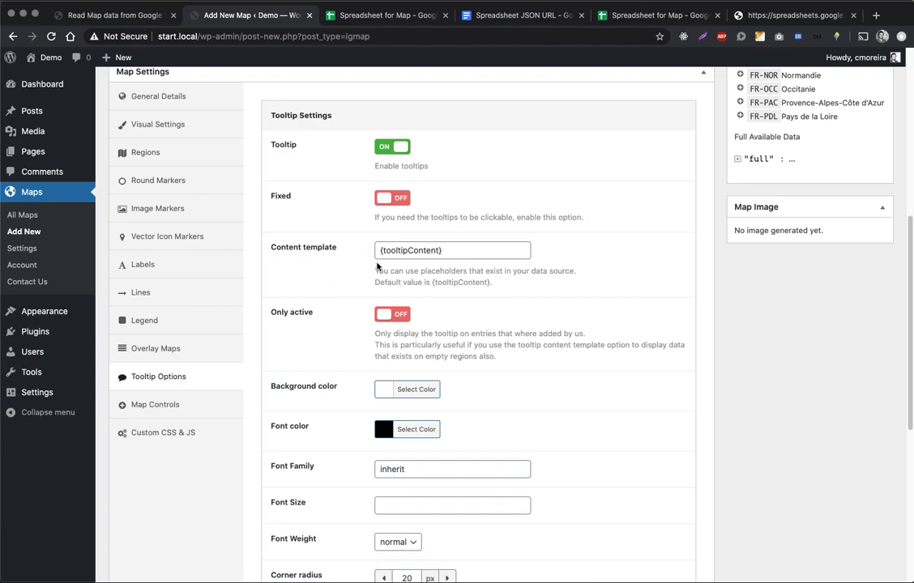
{"action": "scroll", "coordinate": [331, 304], "scroll_direction": "up", "scroll_amount": 2}
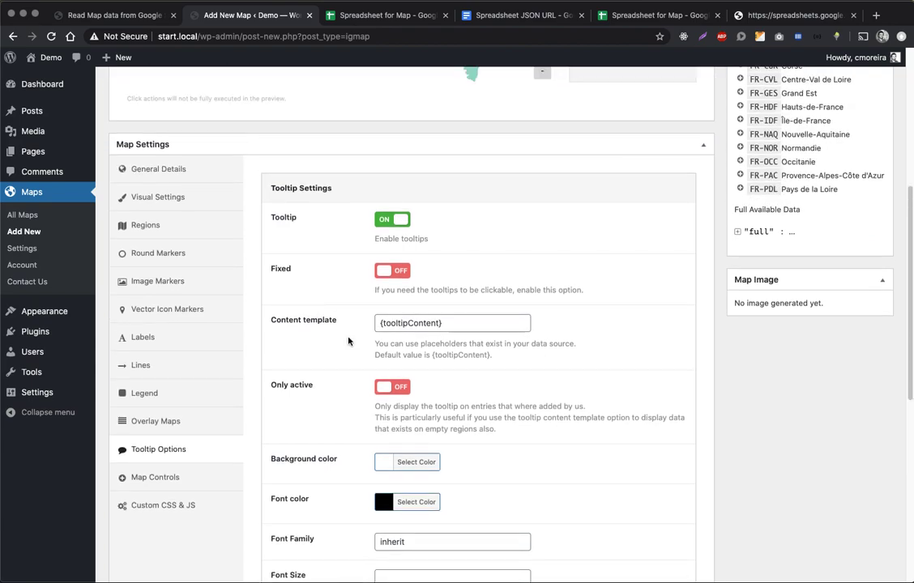
{"action": "scroll", "coordinate": [346, 342], "scroll_direction": "up", "scroll_amount": 1}
{"action": "triple_click", "coordinate": [409, 354]}
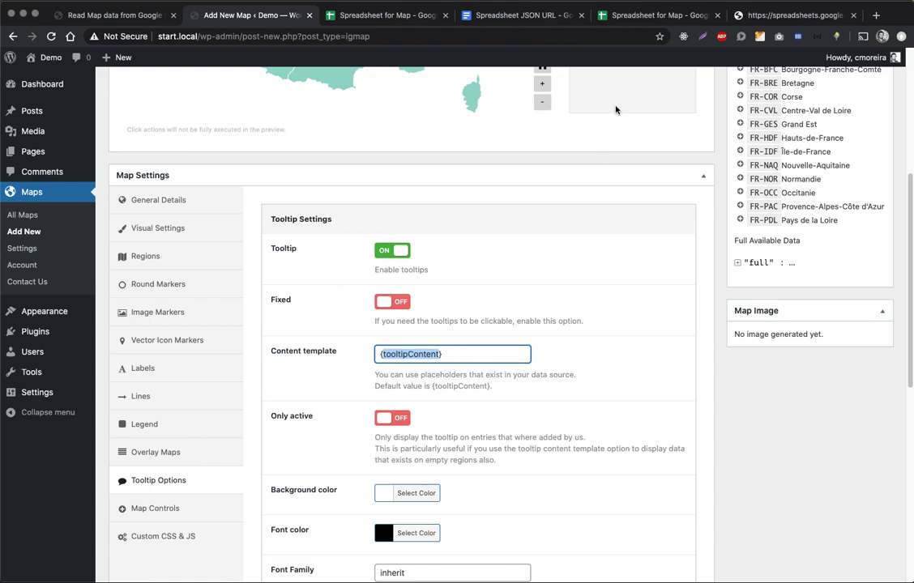
Expand the first entry's gsx$name in the feed, showing '$t' as 'Auvergne-Rhône-Alpes'
{"action": "left_click", "coordinate": [632, 16]}
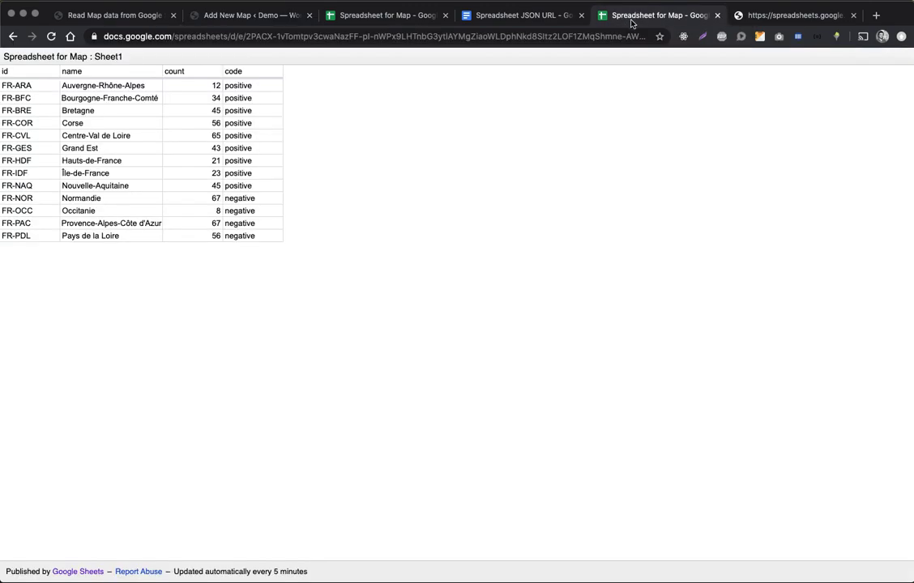
{"action": "left_click", "coordinate": [364, 15]}
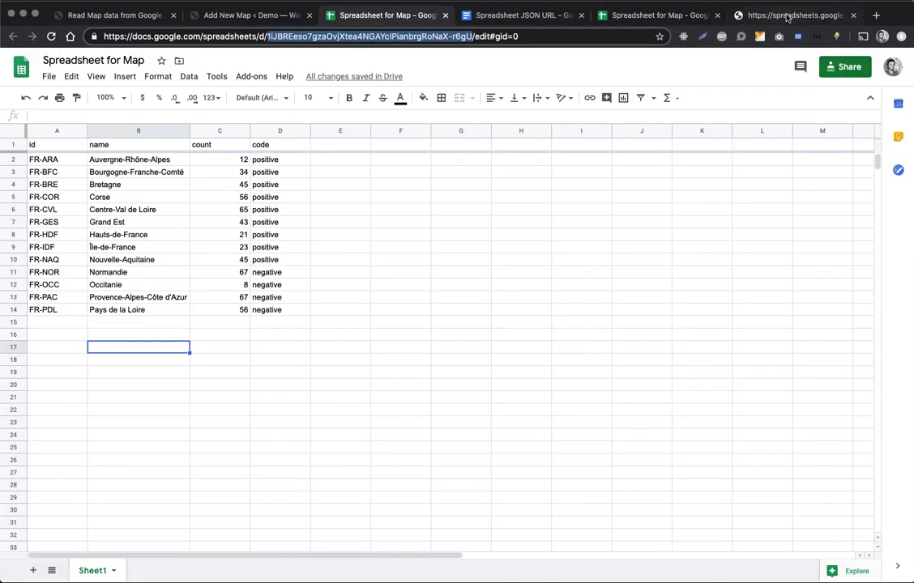
{"action": "left_click", "coordinate": [758, 15]}
{"action": "scroll", "coordinate": [155, 314], "scroll_direction": "down", "scroll_amount": 3}
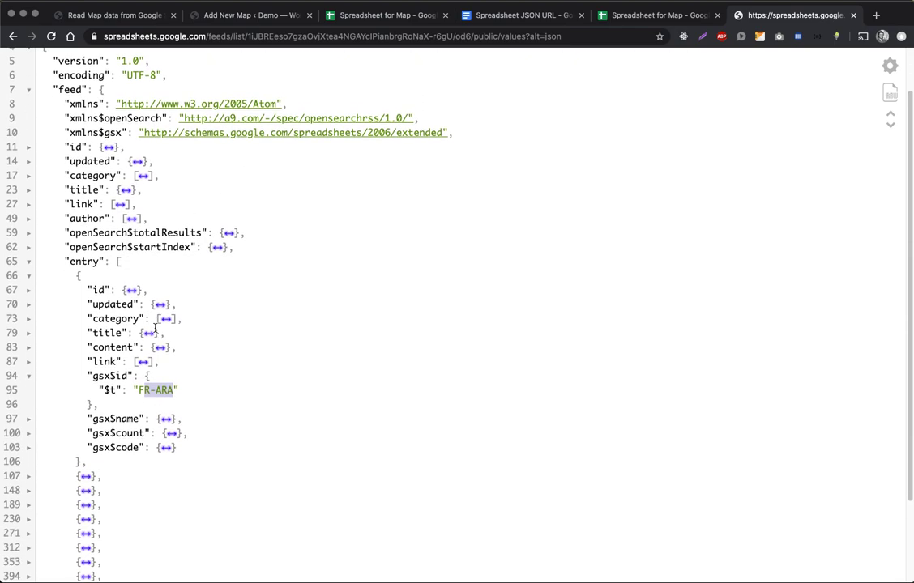
{"action": "left_click", "coordinate": [104, 420]}
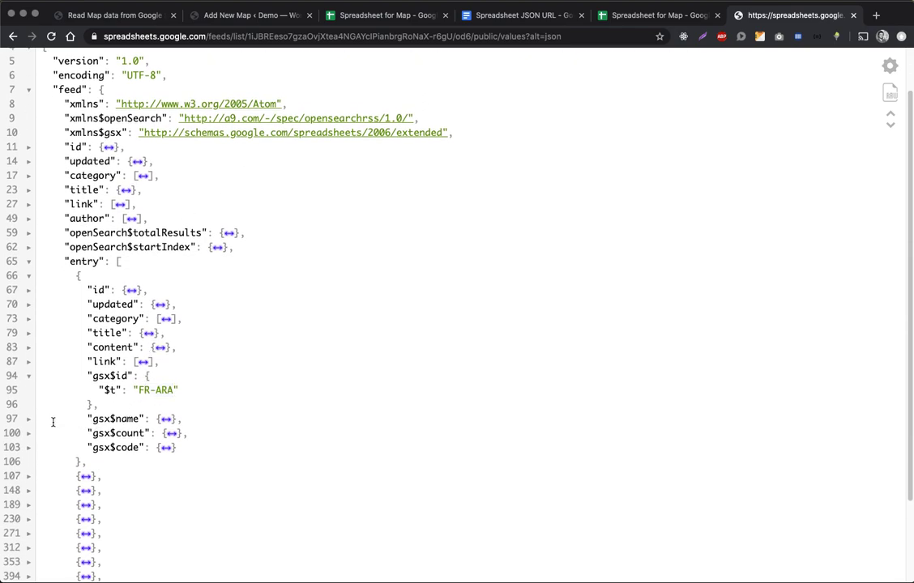
{"action": "left_click", "coordinate": [28, 419]}
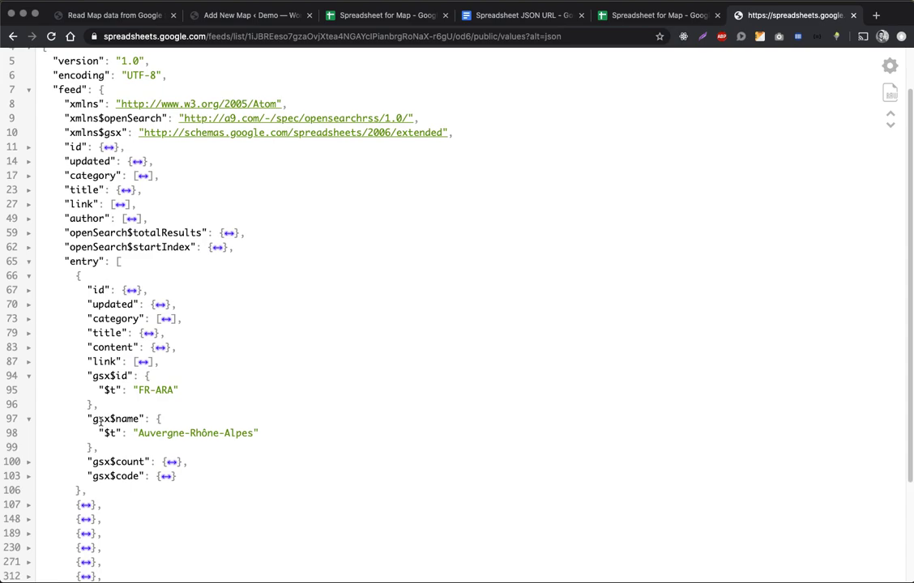
{"action": "left_click_drag", "start_coordinate": [95, 420], "coordinate": [140, 418]}
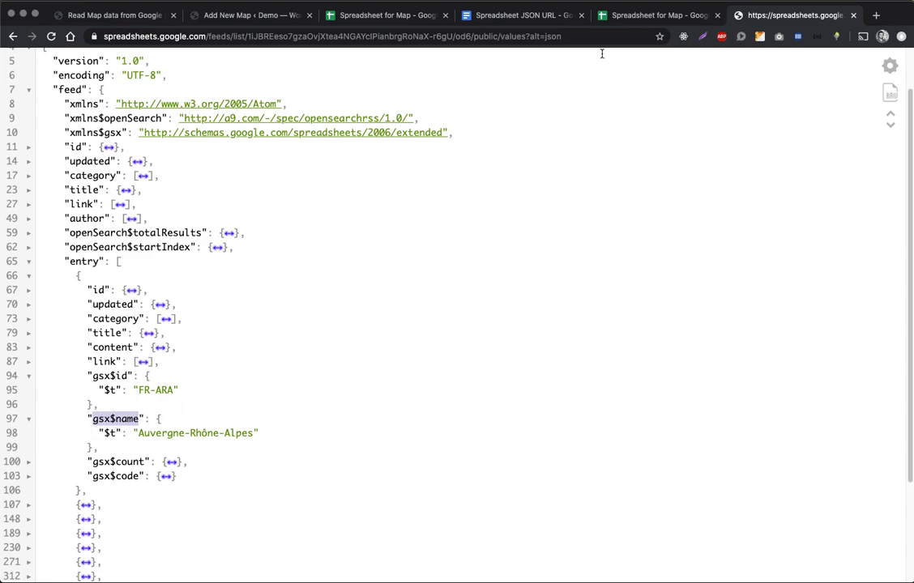
{"action": "left_click", "coordinate": [233, 18]}
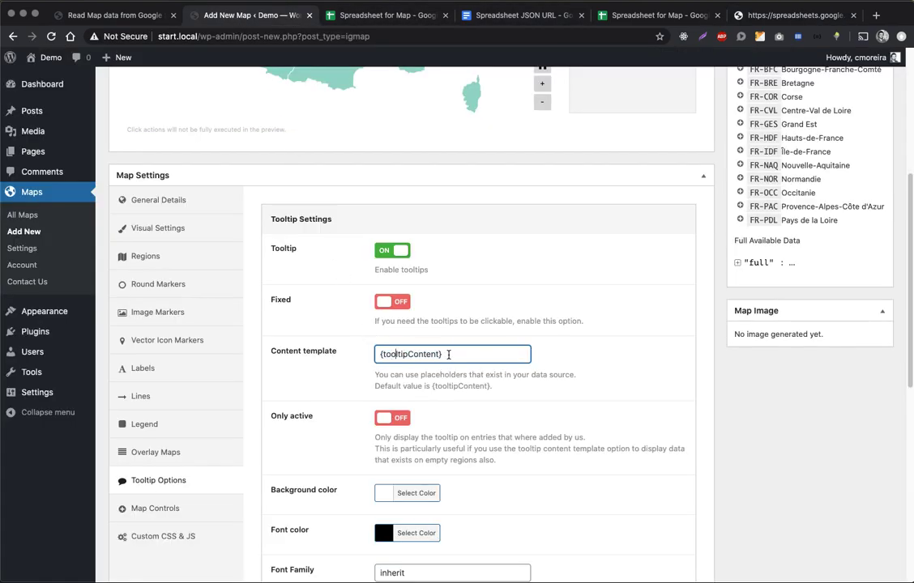
Write 'Name: {gsx$name.$t}' in the template and paste a copy after 'Count:'
{"action": "type", "text": "Name:"}
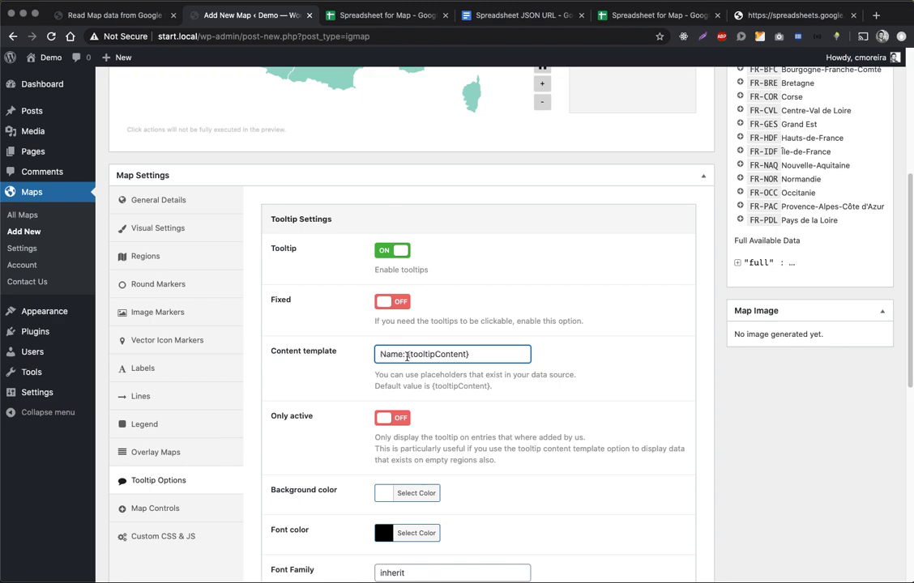
{"action": "double_click", "coordinate": [430, 354]}
{"action": "key", "text": "BackSpace"}
{"action": "type", "text": "gsx$name.$id}<br>Count:"}
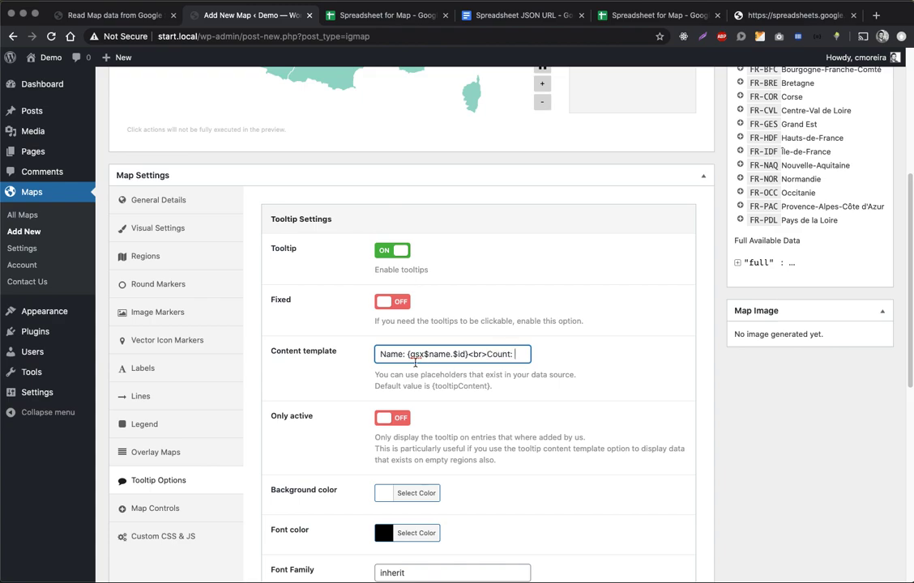
{"action": "left_click_drag", "start_coordinate": [408, 354], "coordinate": [470, 354]}
{"action": "key", "text": "ctrl+c"}
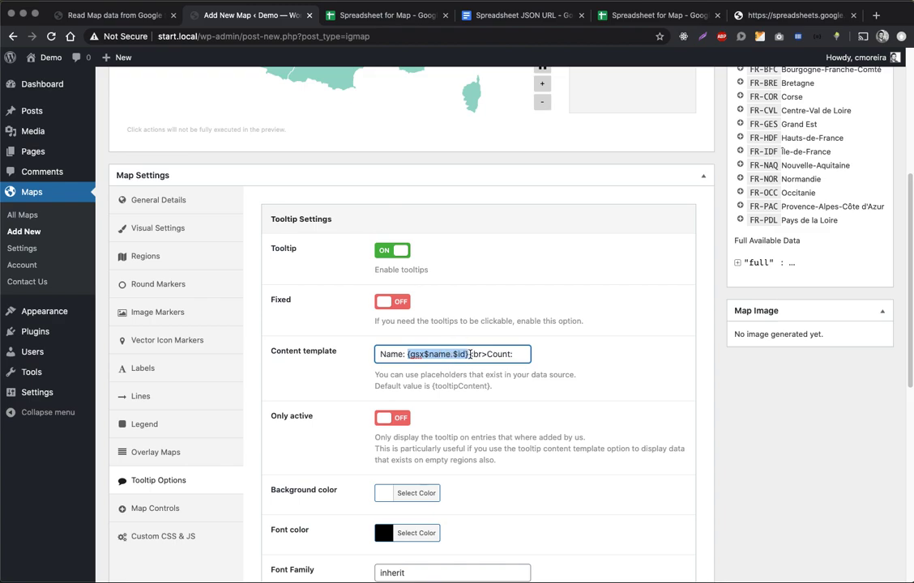
{"action": "double_click", "coordinate": [462, 354]}
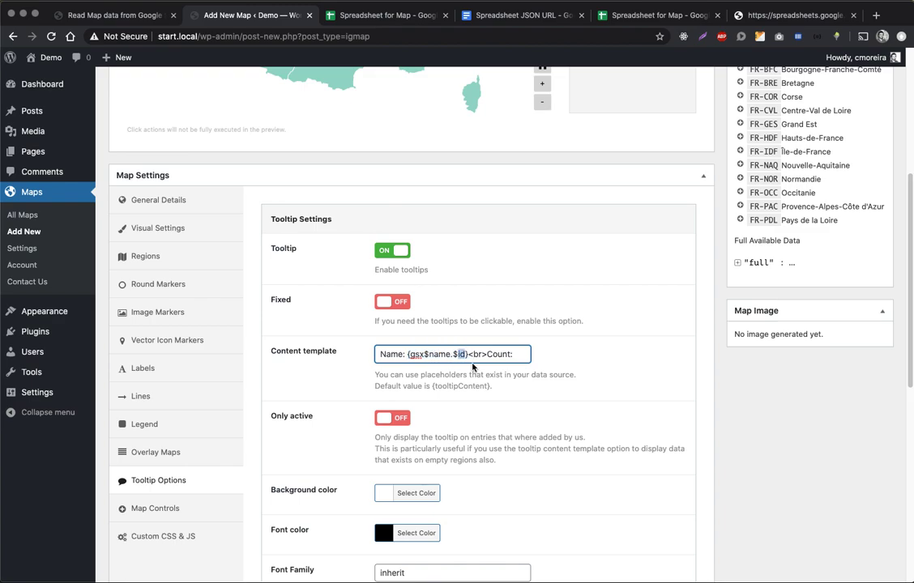
{"action": "type", "text": "t"}
{"action": "left_click", "coordinate": [518, 354]}
{"action": "key", "text": "ctrl+v"}
{"action": "double_click", "coordinate": [496, 354]}
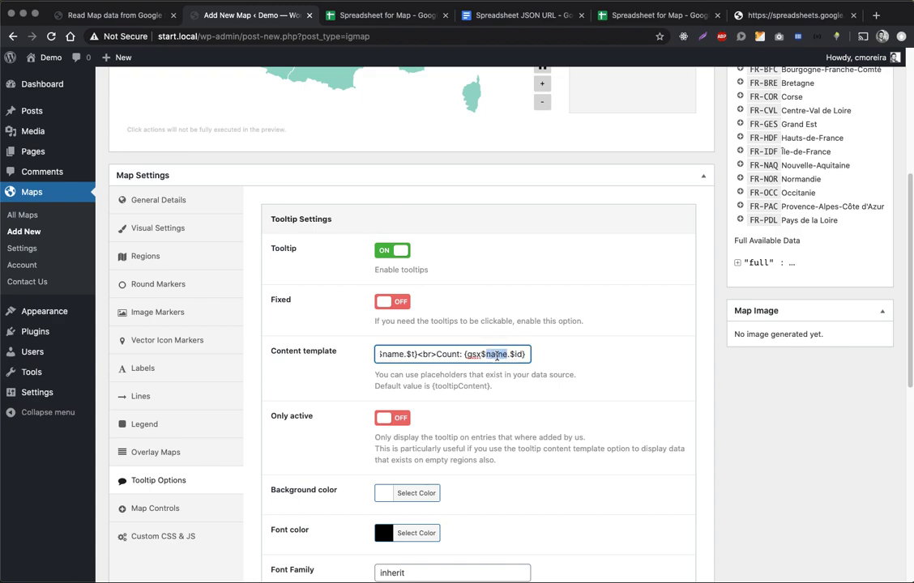
Check the gsx$count field's value in the JSON feed
{"action": "left_click", "coordinate": [762, 13]}
{"action": "left_click", "coordinate": [28, 461]}
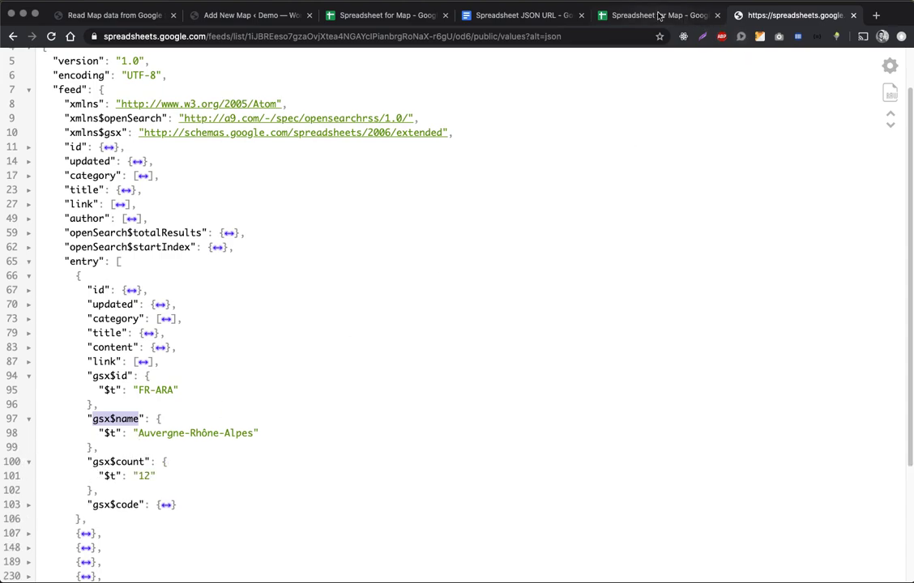
{"action": "left_click", "coordinate": [623, 15]}
{"action": "left_click", "coordinate": [486, 15]}
{"action": "left_click", "coordinate": [259, 22]}
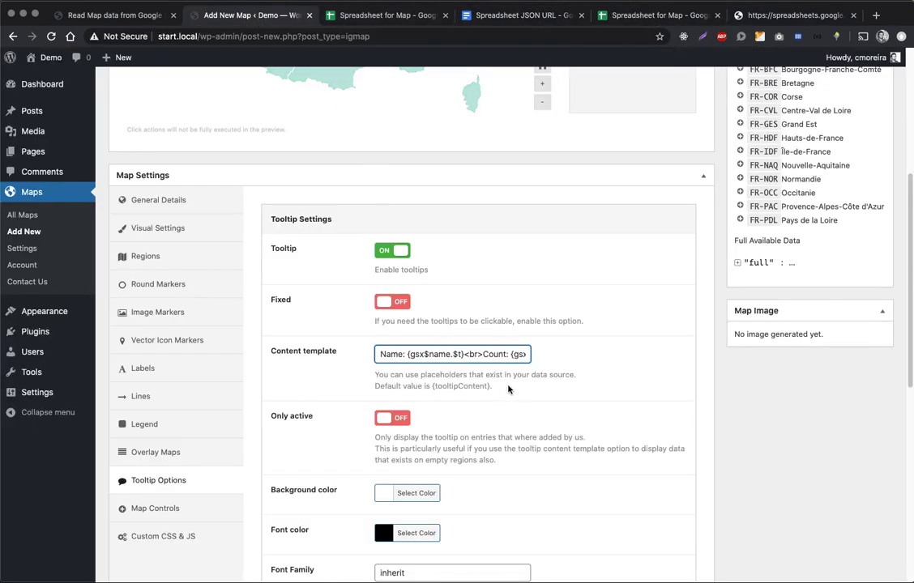
Change the second placeholder to {gsx$count.$t} and review the <br> and name placeholder
{"action": "left_click_drag", "start_coordinate": [511, 354], "coordinate": [525, 354]}
{"action": "double_click", "coordinate": [499, 355]}
{"action": "type", "text": "coun"}
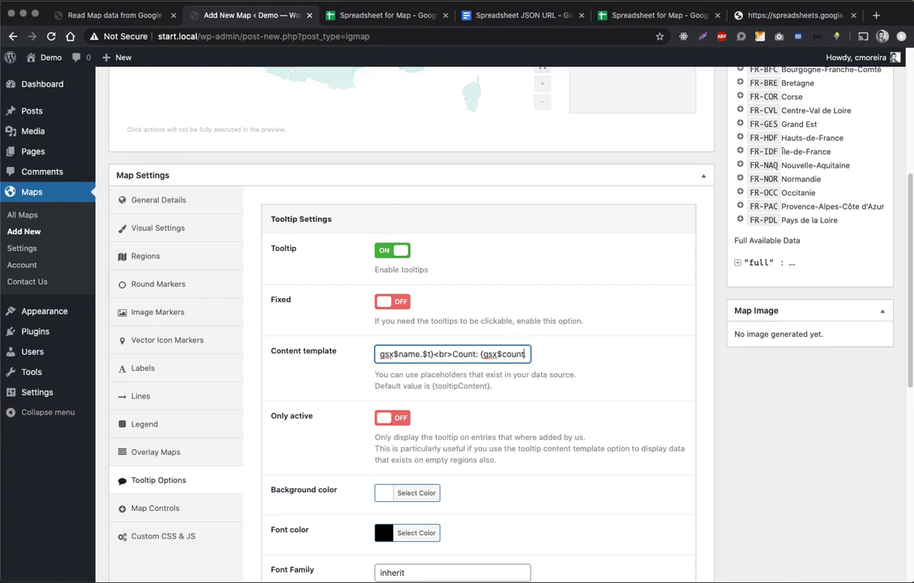
{"action": "type", "text": "t"}
{"action": "key", "text": "Right"}
{"action": "key", "text": "Right"}
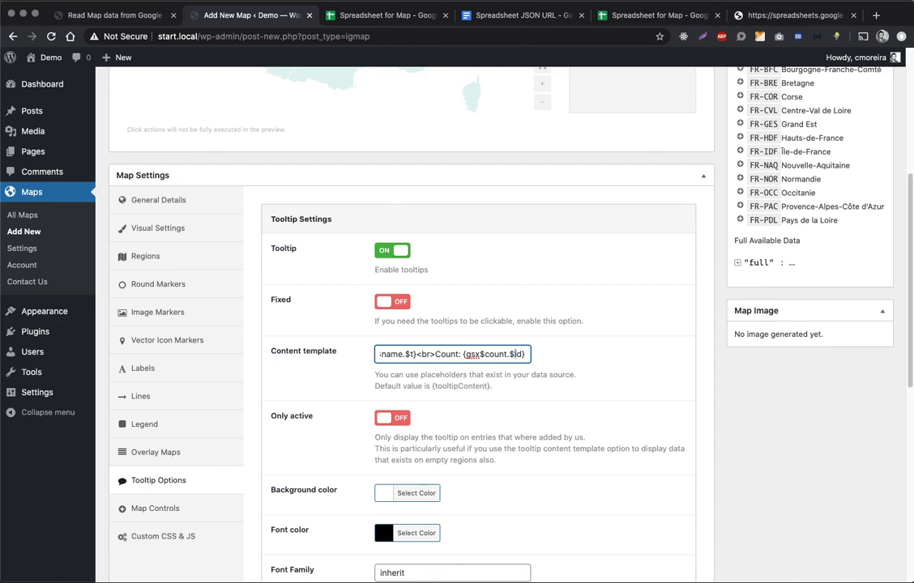
{"action": "type", "text": "t"}
{"action": "left_click", "coordinate": [589, 369]}
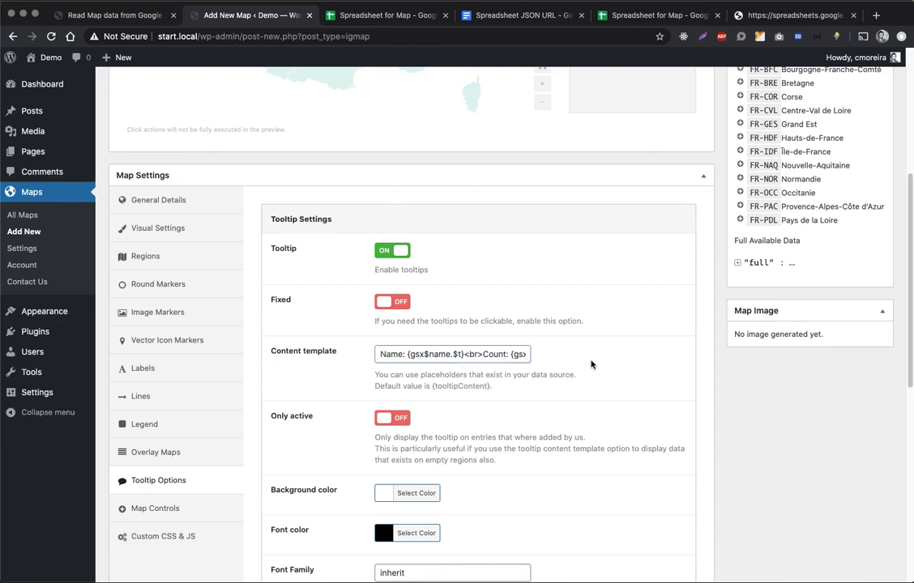
{"action": "left_click_drag", "start_coordinate": [466, 354], "coordinate": [481, 354]}
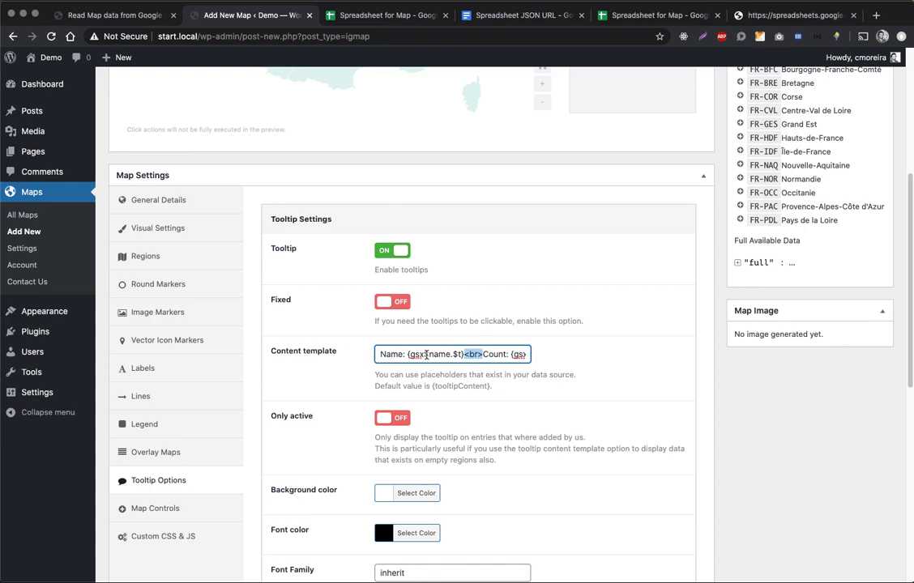
{"action": "left_click_drag", "start_coordinate": [406, 354], "coordinate": [466, 352]}
Publish the map (shortcode id 21040) and check the Provence-Alpes-Côte d'Azur tooltip showing 67
{"action": "left_click", "coordinate": [617, 393]}
{"action": "scroll", "coordinate": [616, 395], "scroll_direction": "up", "scroll_amount": 2}
{"action": "scroll", "coordinate": [616, 395], "scroll_direction": "up", "scroll_amount": 6}
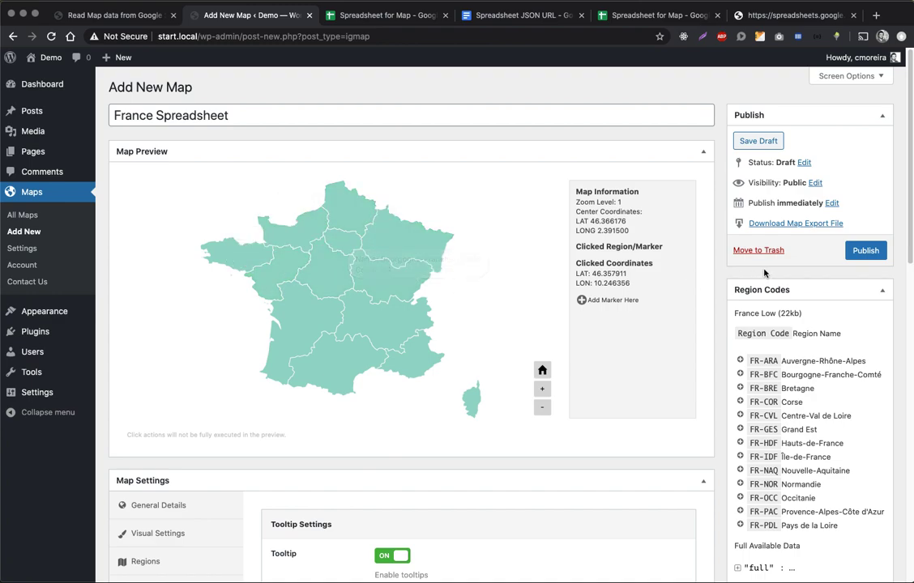
{"action": "left_click", "coordinate": [863, 250]}
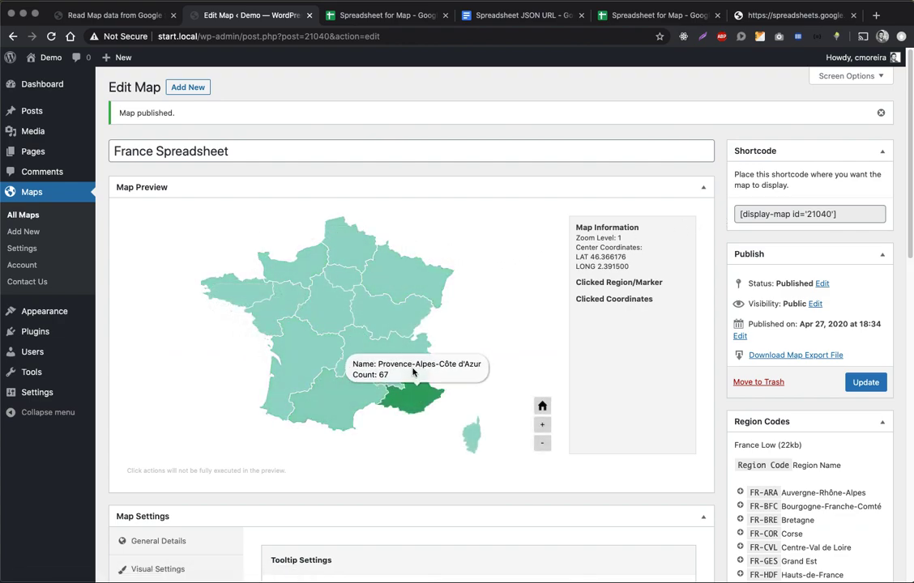
{"action": "left_click", "coordinate": [523, 261]}
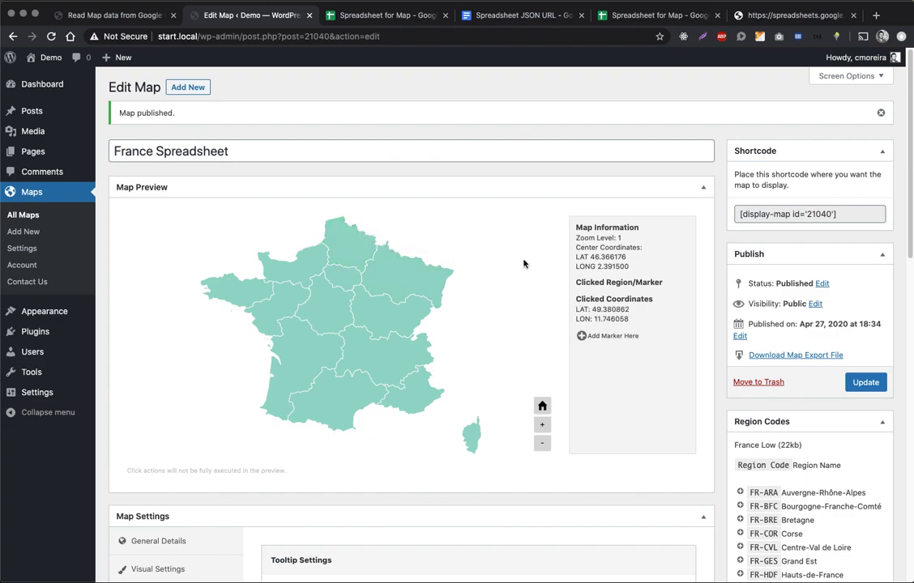
{"action": "scroll", "coordinate": [669, 302], "scroll_direction": "down", "scroll_amount": 2}
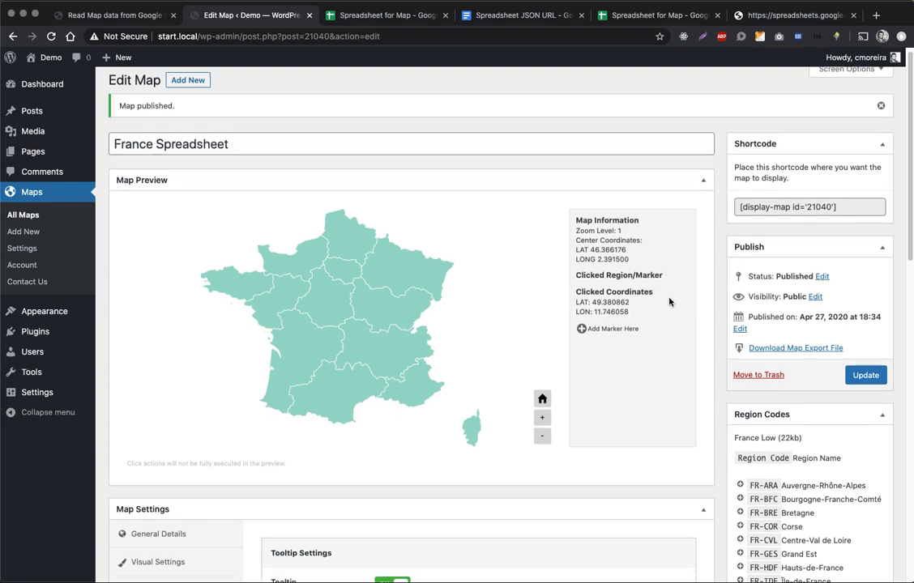
Scroll down to Heat Map (Choropleth) in the region settings and switch Enabled on
{"action": "scroll", "coordinate": [667, 316], "scroll_direction": "down", "scroll_amount": 5}
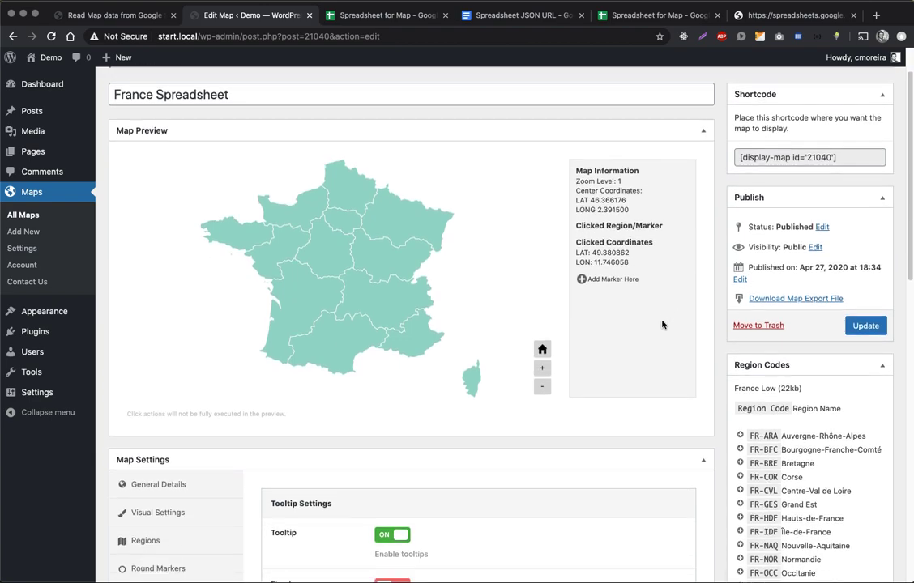
{"action": "left_click", "coordinate": [143, 464]}
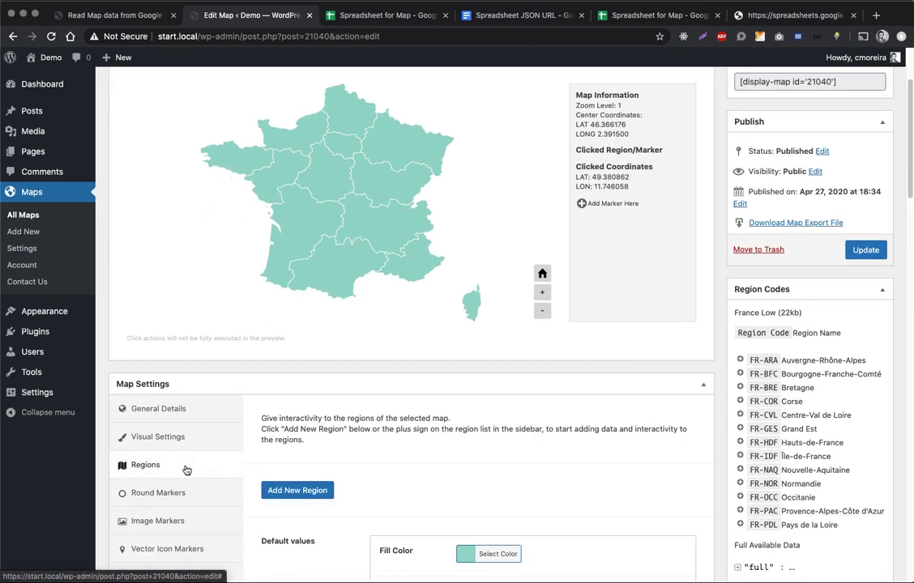
{"action": "scroll", "coordinate": [356, 433], "scroll_direction": "down", "scroll_amount": 1}
{"action": "scroll", "coordinate": [356, 433], "scroll_direction": "down", "scroll_amount": 15}
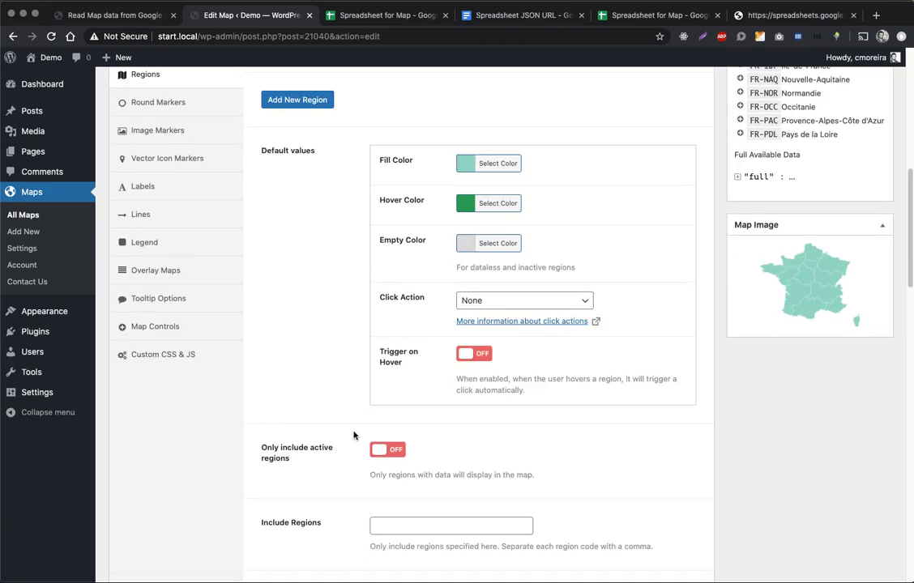
{"action": "scroll", "coordinate": [353, 436], "scroll_direction": "down", "scroll_amount": 10}
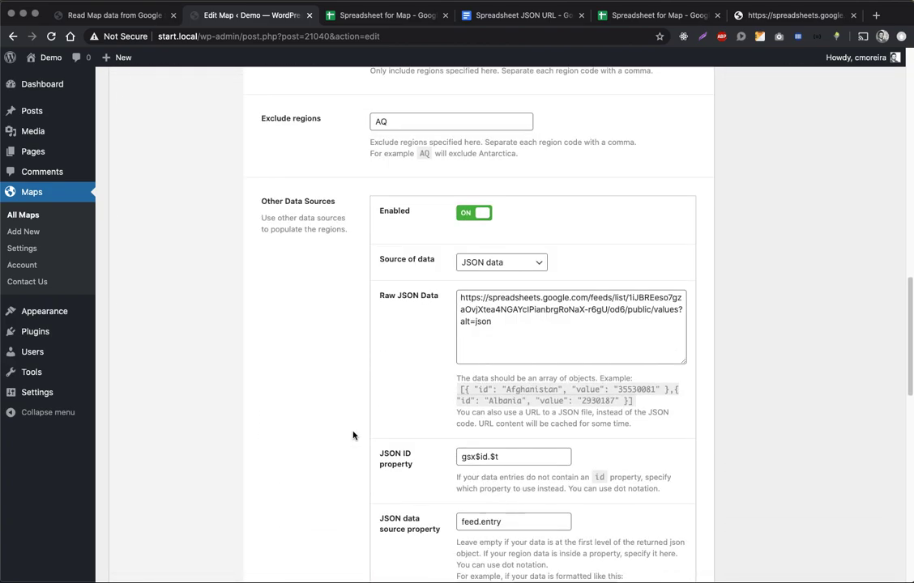
{"action": "scroll", "coordinate": [353, 433], "scroll_direction": "down", "scroll_amount": 10}
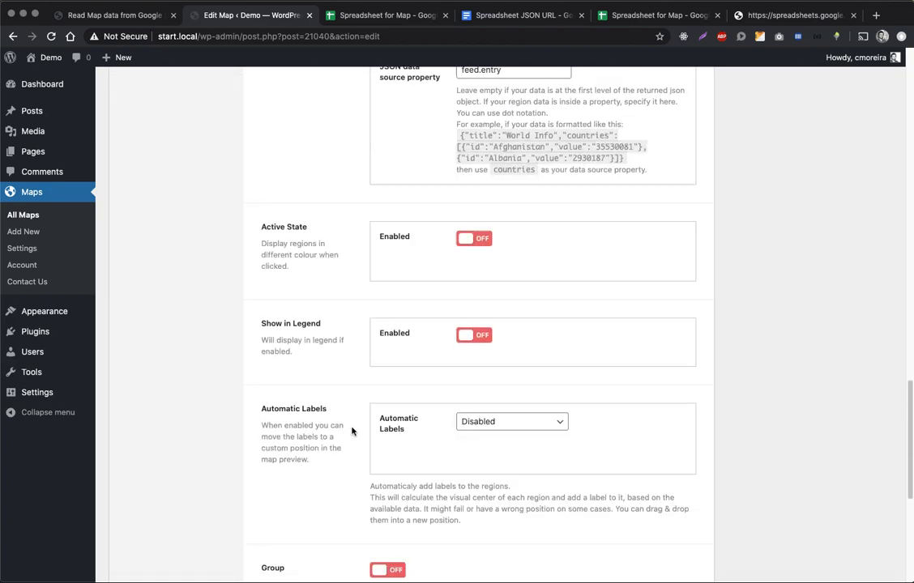
{"action": "scroll", "coordinate": [353, 432], "scroll_direction": "down", "scroll_amount": 1}
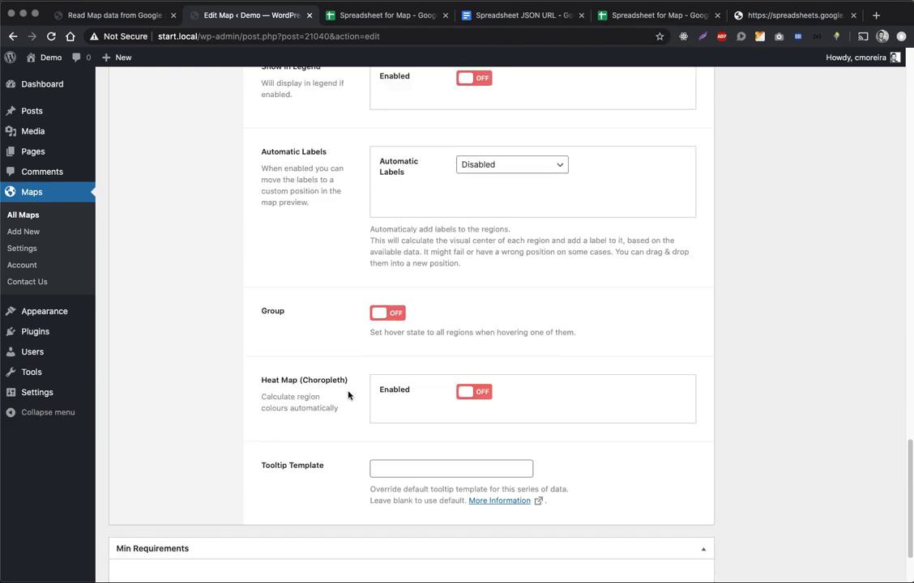
{"action": "left_click", "coordinate": [472, 393]}
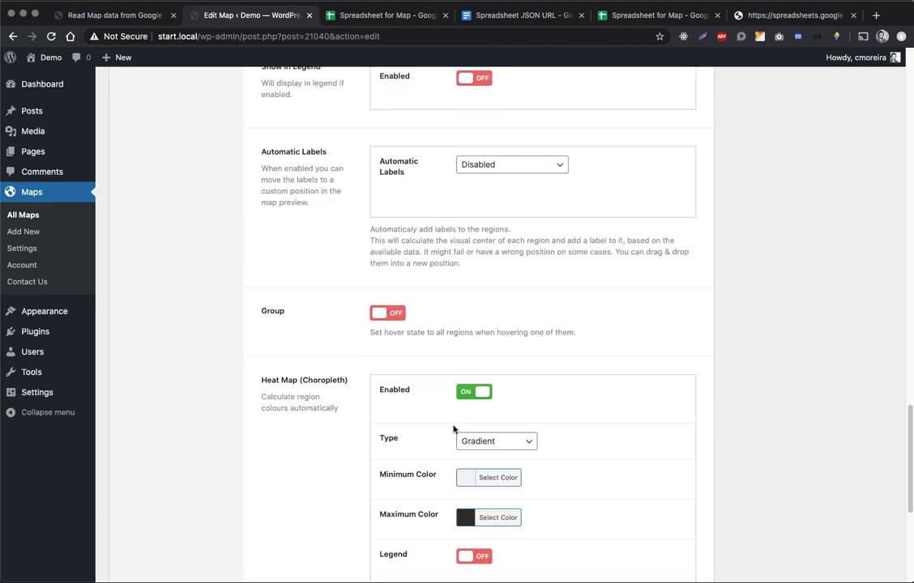
Select the current 'value' text in the Source field ID box
{"action": "scroll", "coordinate": [356, 409], "scroll_direction": "down", "scroll_amount": 3}
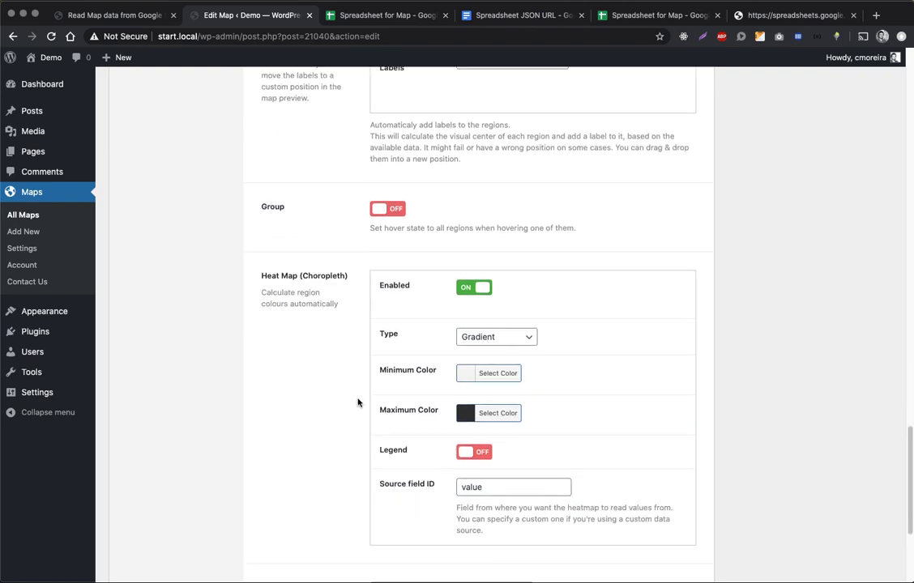
{"action": "mouse_move", "coordinate": [435, 453]}
{"action": "left_mouse_down"}
{"action": "mouse_move", "coordinate": [400, 453]}
{"action": "mouse_move", "coordinate": [429, 456]}
{"action": "left_mouse_up"}
{"action": "left_click_drag", "start_coordinate": [480, 456], "coordinate": [448, 460]}
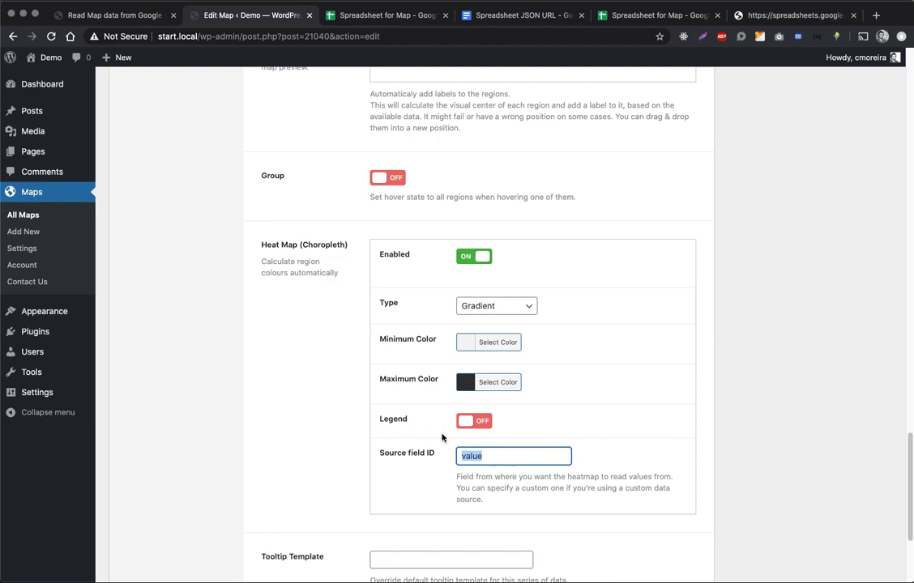
Copy 'gsx$count' from the JSON feed and paste it into the Source field ID
{"action": "left_click", "coordinate": [753, 14]}
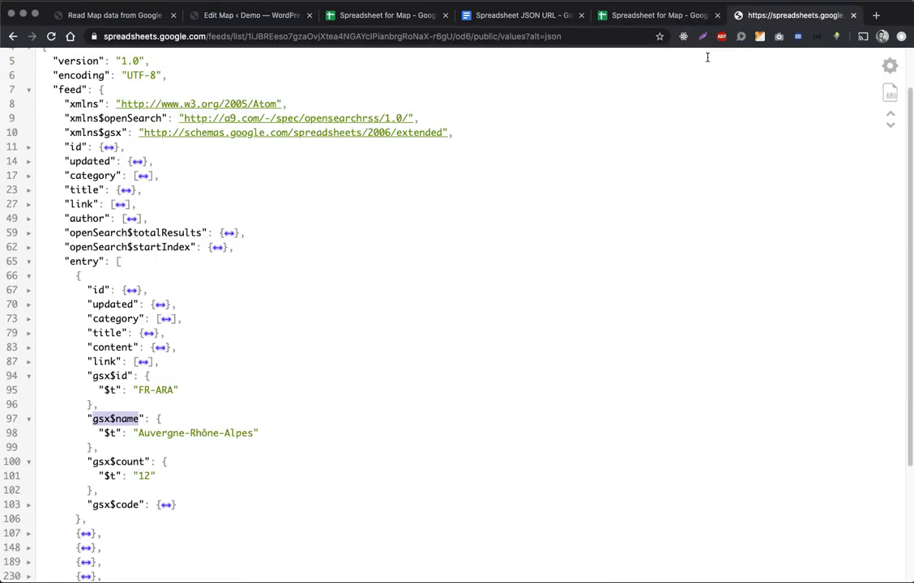
{"action": "double_click", "coordinate": [111, 462]}
{"action": "key", "text": "ctrl+c"}
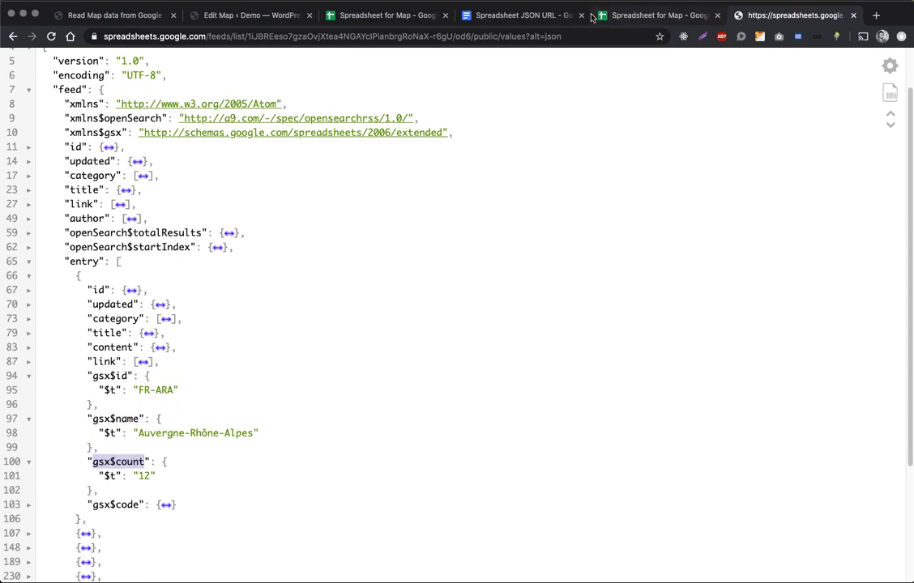
{"action": "left_click", "coordinate": [251, 14]}
{"action": "key", "text": "ctrl+v"}
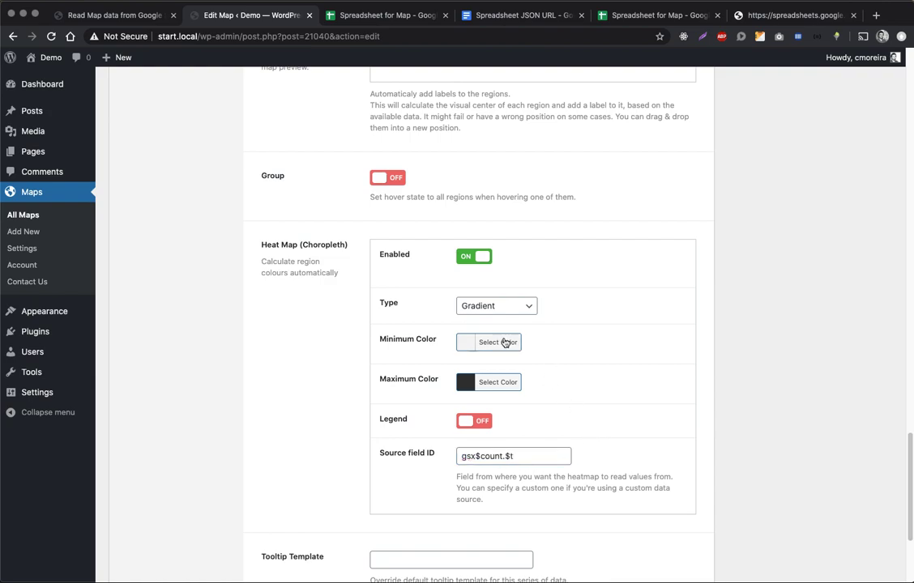
Set the heat map Maximum Color to red (#dd3333) and Minimum Color to pale pink (#dda6a6)
{"action": "left_click", "coordinate": [493, 385]}
{"action": "left_click", "coordinate": [495, 522]}
{"action": "left_click", "coordinate": [428, 405]}
{"action": "left_click", "coordinate": [490, 342]}
{"action": "left_click", "coordinate": [495, 482]}
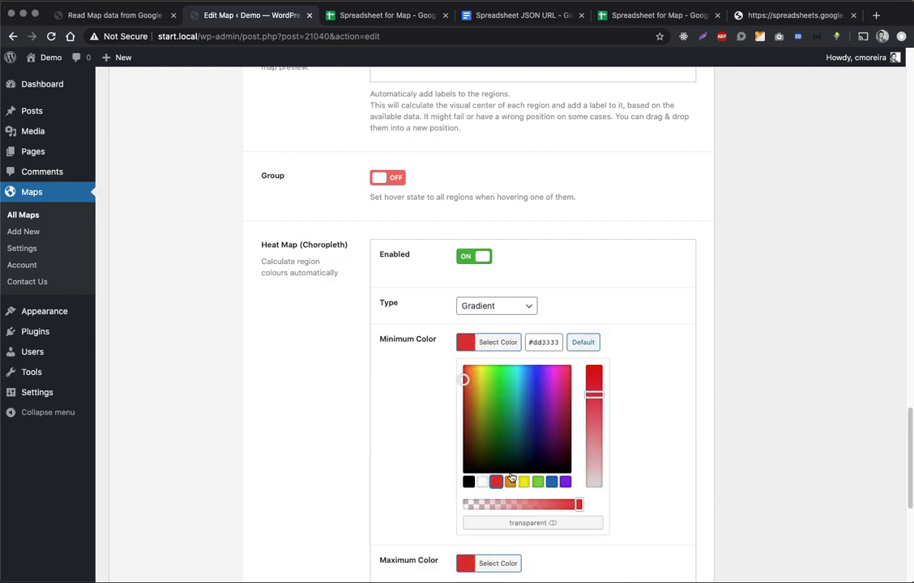
{"action": "left_click", "coordinate": [601, 429]}
{"action": "left_click_drag", "start_coordinate": [601, 429], "coordinate": [601, 449]}
{"action": "left_click", "coordinate": [630, 375]}
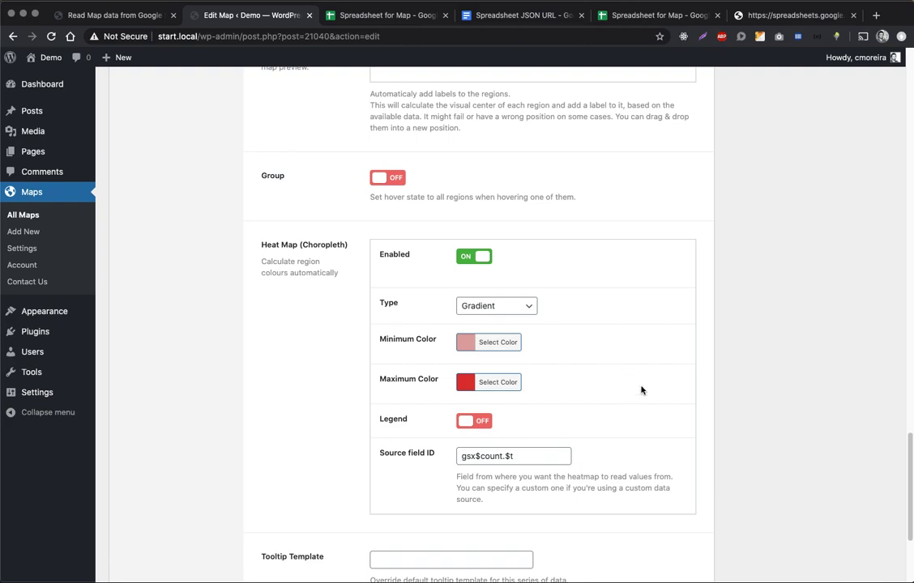
{"action": "scroll", "coordinate": [417, 307], "scroll_direction": "up", "scroll_amount": 15}
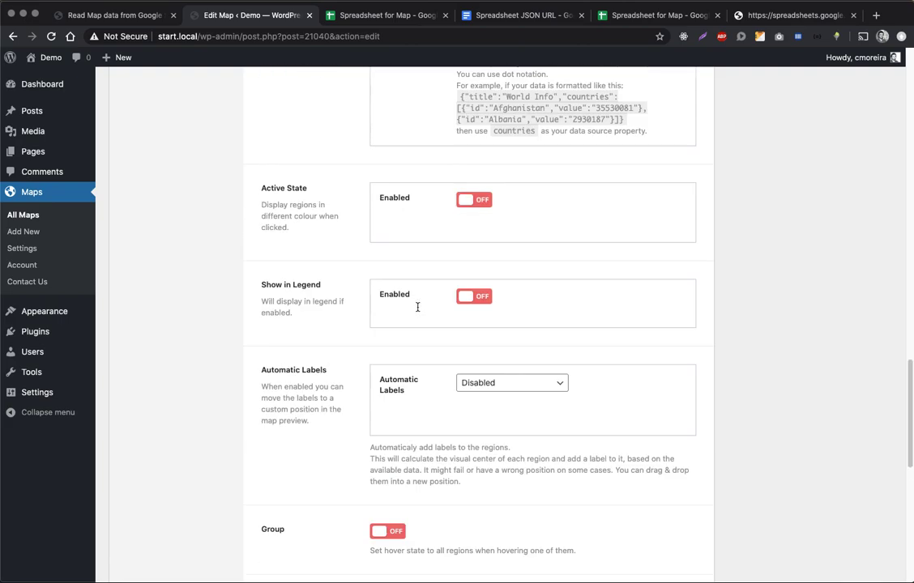
Inspect the France regions in the Map Preview
{"action": "scroll", "coordinate": [417, 311], "scroll_direction": "up", "scroll_amount": 10}
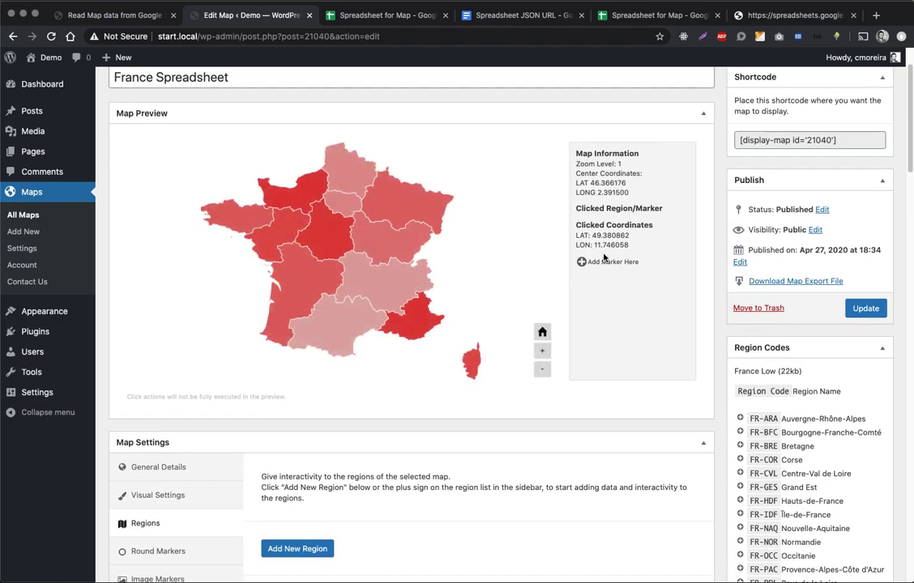
{"action": "mouse_move", "coordinate": [417, 326]}
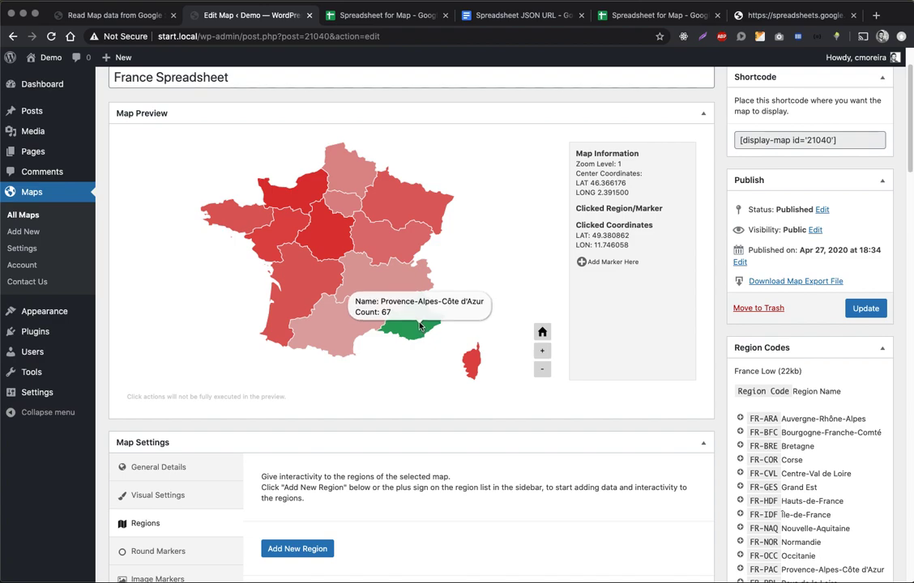
{"action": "mouse_move", "coordinate": [391, 305]}
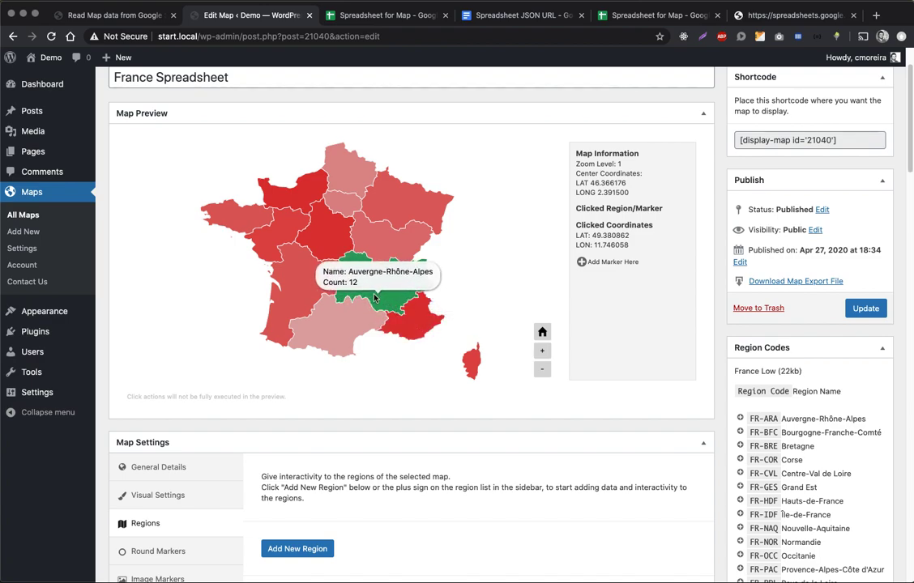
{"action": "mouse_move", "coordinate": [299, 204]}
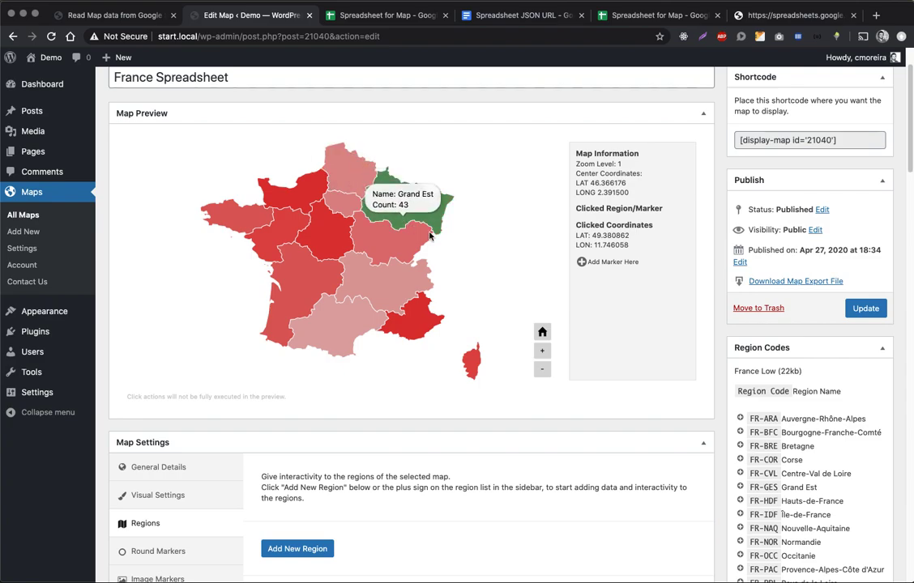
{"action": "scroll", "coordinate": [573, 246], "scroll_direction": "down", "scroll_amount": 5}
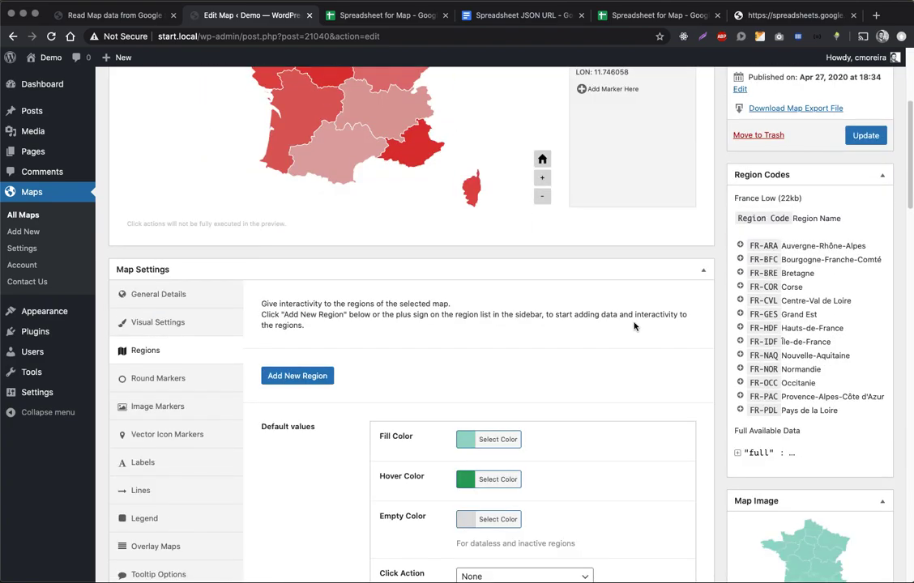
{"action": "scroll", "coordinate": [387, 353], "scroll_direction": "up", "scroll_amount": 4}
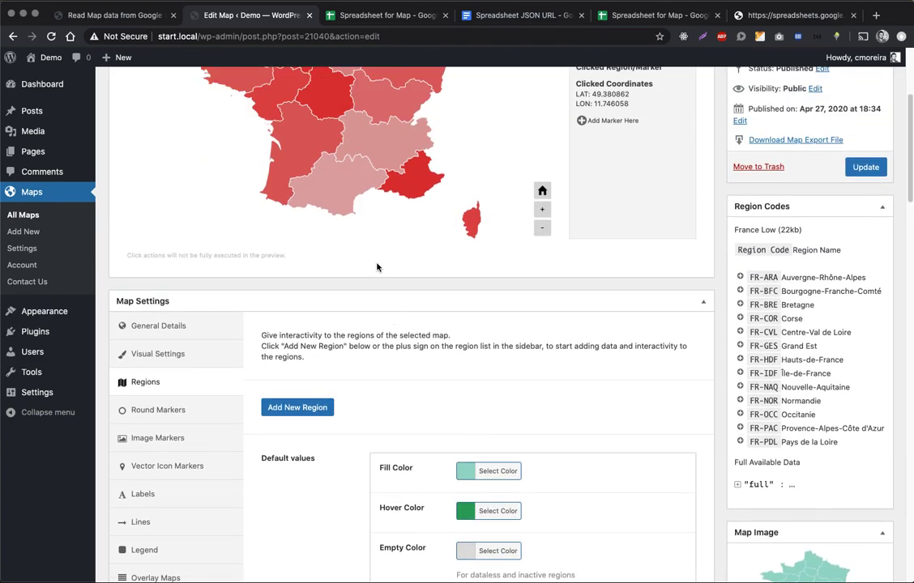
{"action": "mouse_move", "coordinate": [310, 241]}
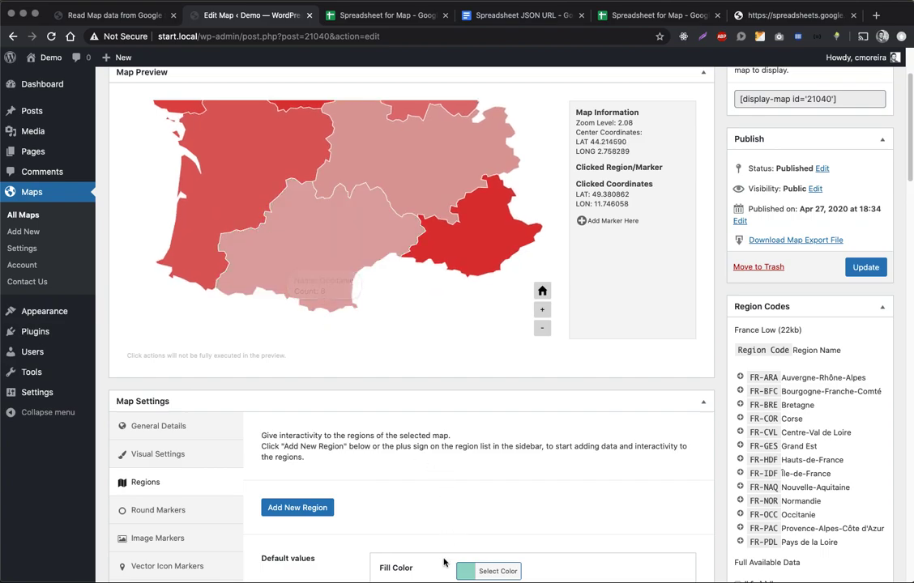
Set the regions' default Hover Color to the red swatch and recheck the preview
{"action": "scroll", "coordinate": [353, 353], "scroll_direction": "down", "scroll_amount": 5}
{"action": "left_click", "coordinate": [492, 425]}
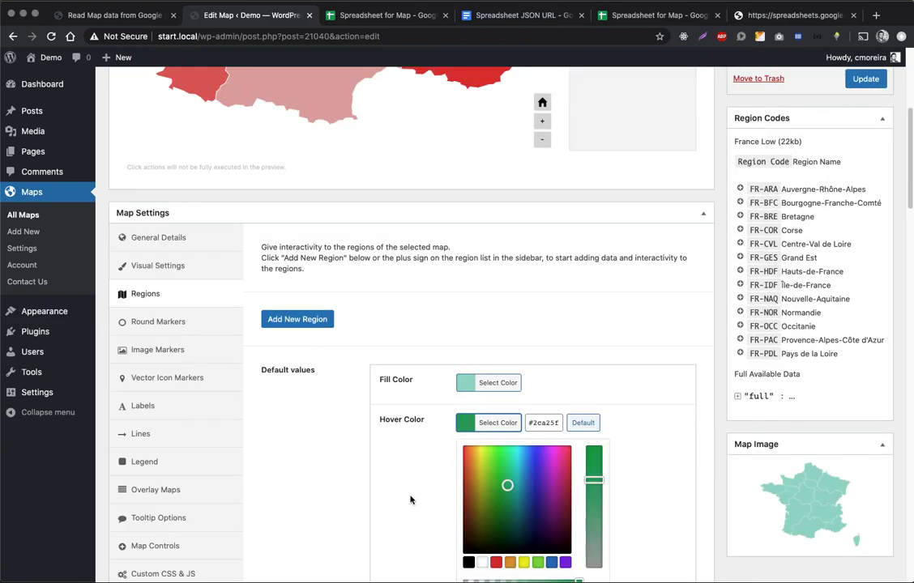
{"action": "left_click", "coordinate": [495, 561]}
{"action": "left_click", "coordinate": [387, 442]}
{"action": "scroll", "coordinate": [397, 437], "scroll_direction": "up", "scroll_amount": 1}
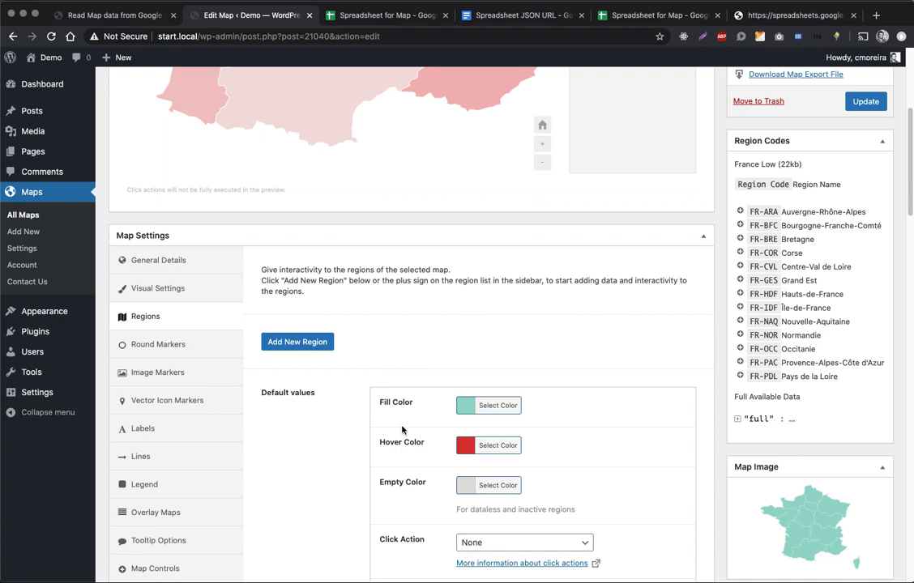
{"action": "scroll", "coordinate": [648, 299], "scroll_direction": "up", "scroll_amount": 5}
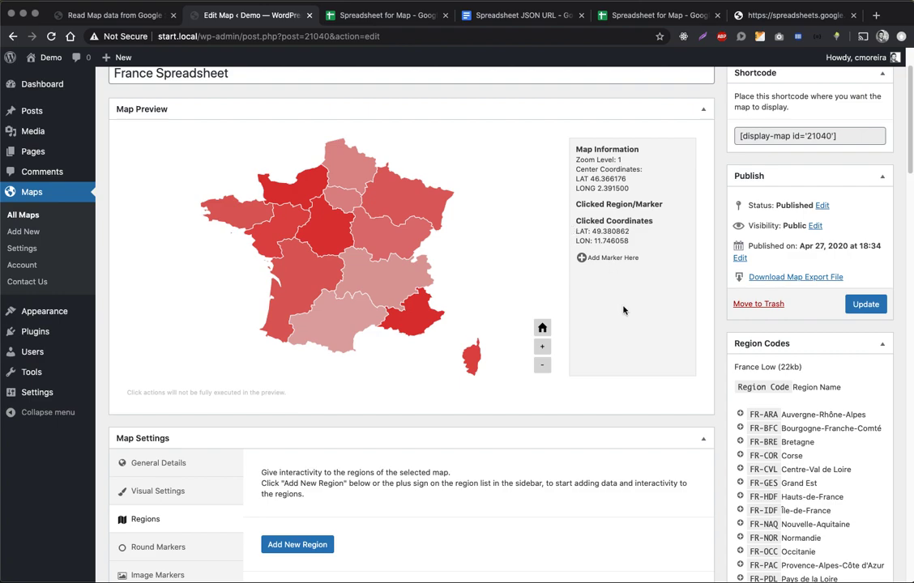
{"action": "scroll", "coordinate": [627, 311], "scroll_direction": "up", "scroll_amount": 2}
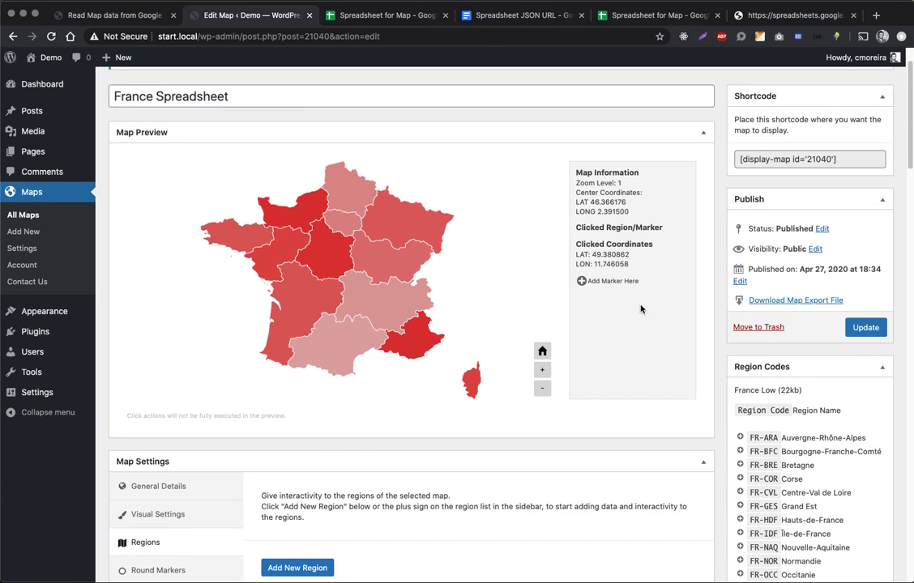
{"action": "scroll", "coordinate": [645, 328], "scroll_direction": "down", "scroll_amount": 5}
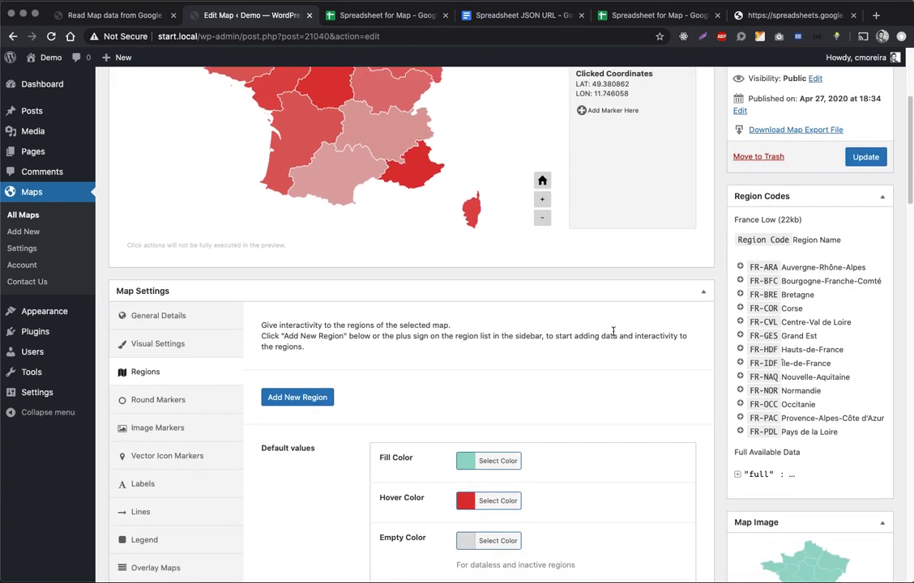
{"action": "scroll", "coordinate": [613, 333], "scroll_direction": "up", "scroll_amount": 4}
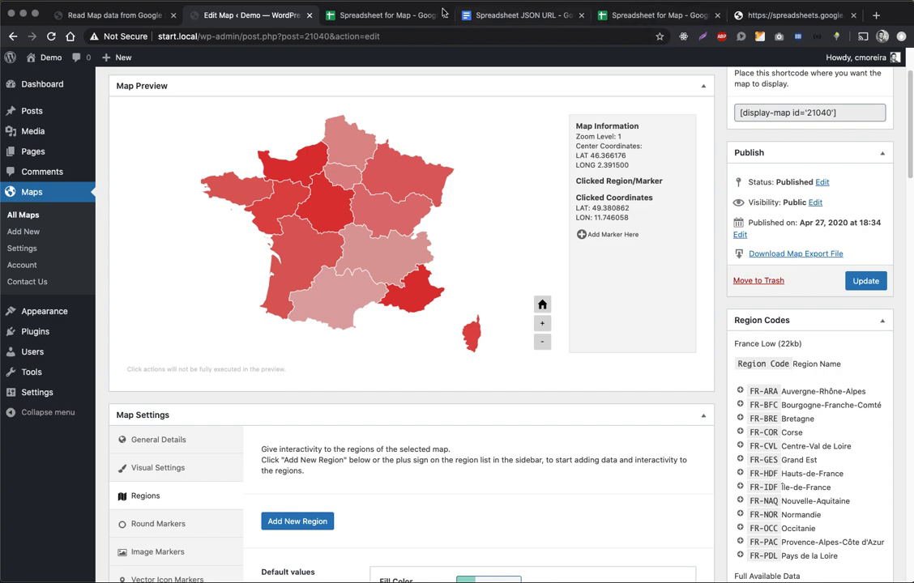
{"action": "left_click", "coordinate": [378, 23]}
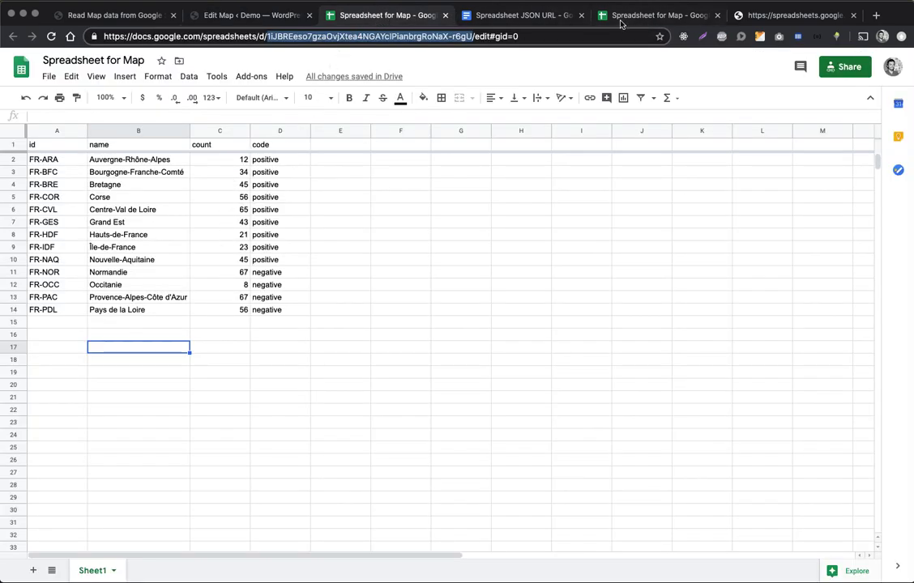
Change Hauts-de-France's count in cell C8 from 21 to 90
{"action": "left_click", "coordinate": [193, 17]}
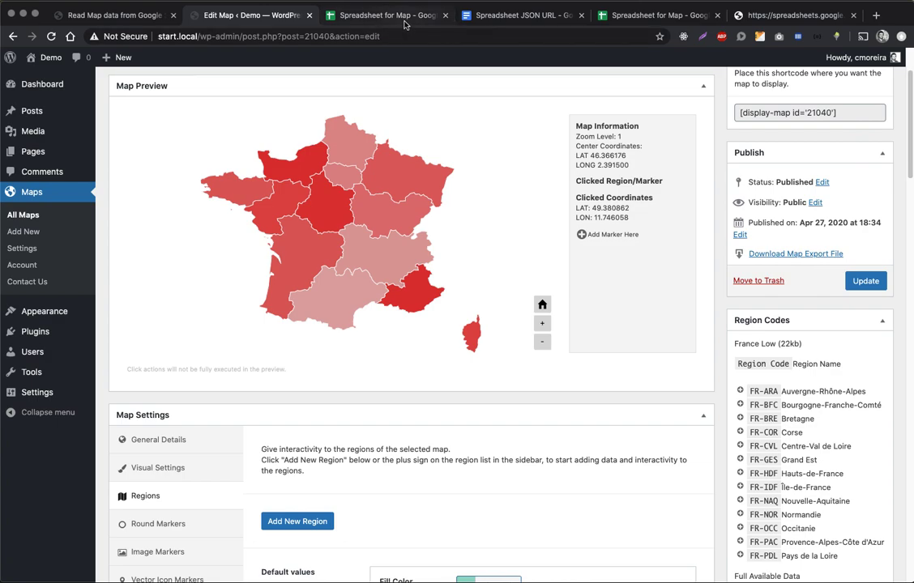
{"action": "left_click", "coordinate": [353, 17]}
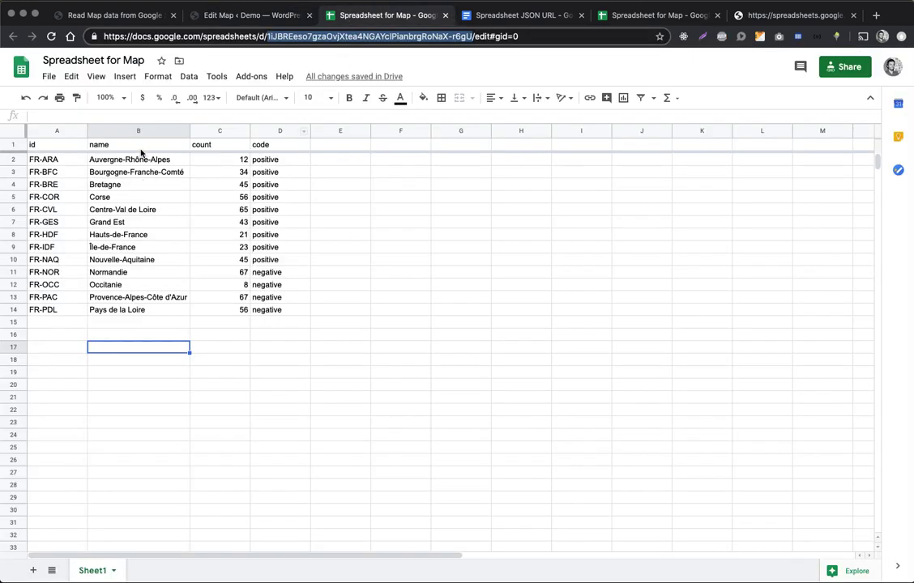
{"action": "left_click", "coordinate": [123, 233]}
{"action": "left_click", "coordinate": [230, 236]}
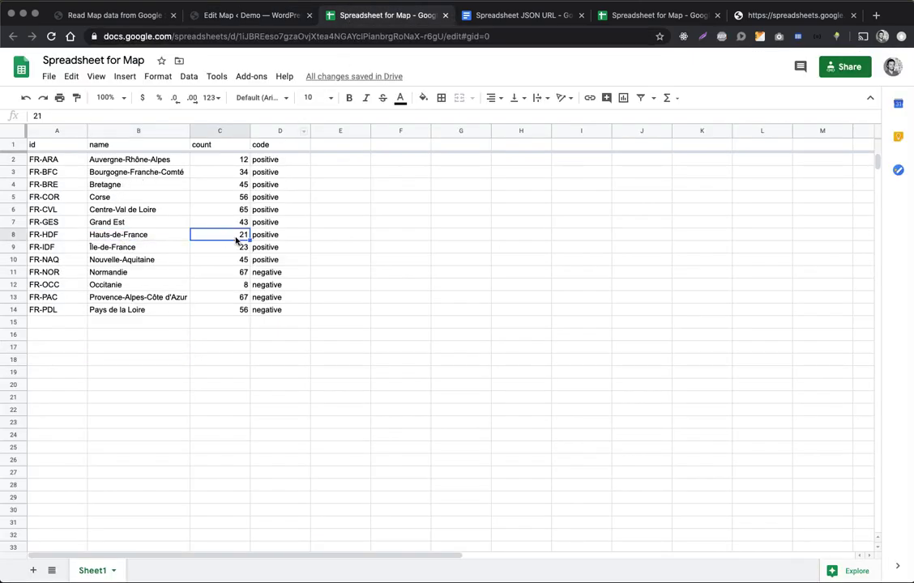
{"action": "type", "text": "90"}
{"action": "left_click", "coordinate": [338, 234]}
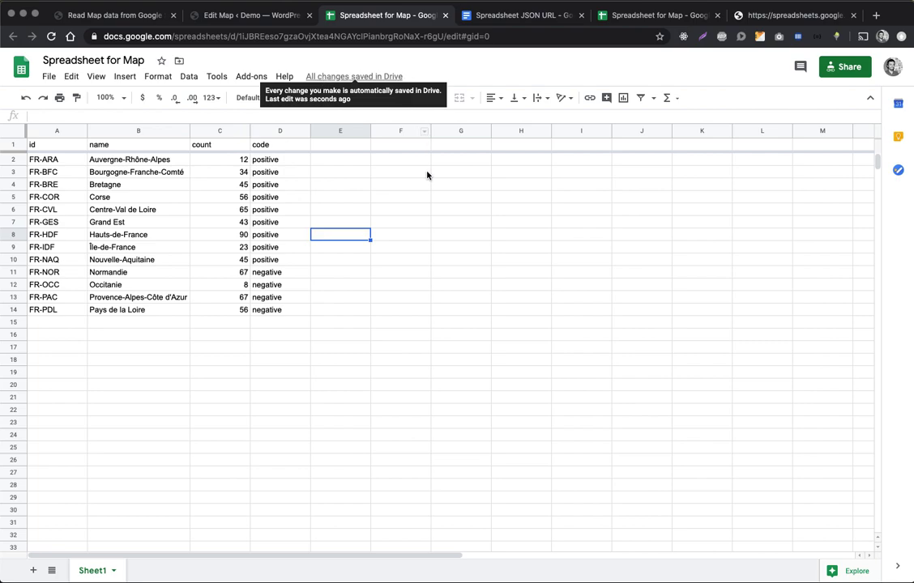
Reload the published sheet to confirm it shows 90
{"action": "left_click", "coordinate": [630, 18]}
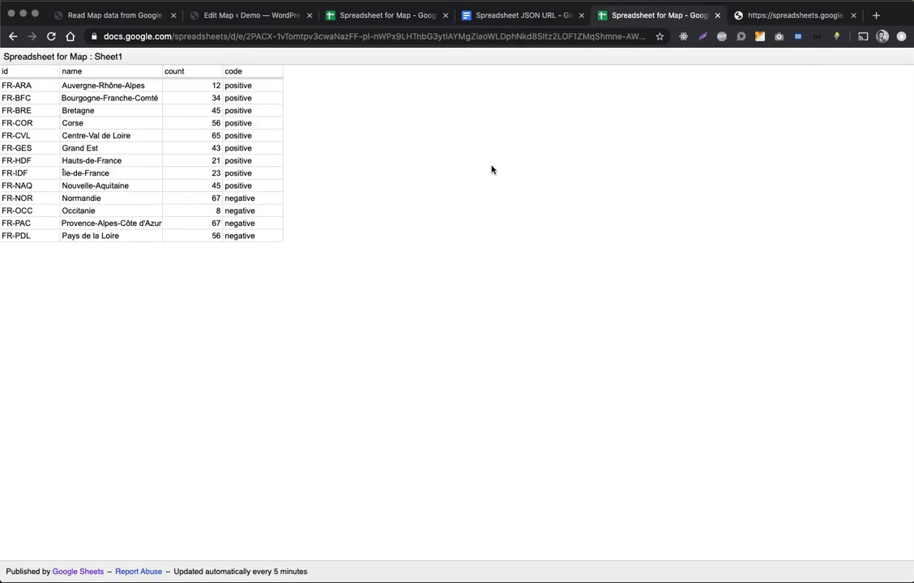
{"action": "key", "text": "super+r"}
{"action": "left_click", "coordinate": [280, 18]}
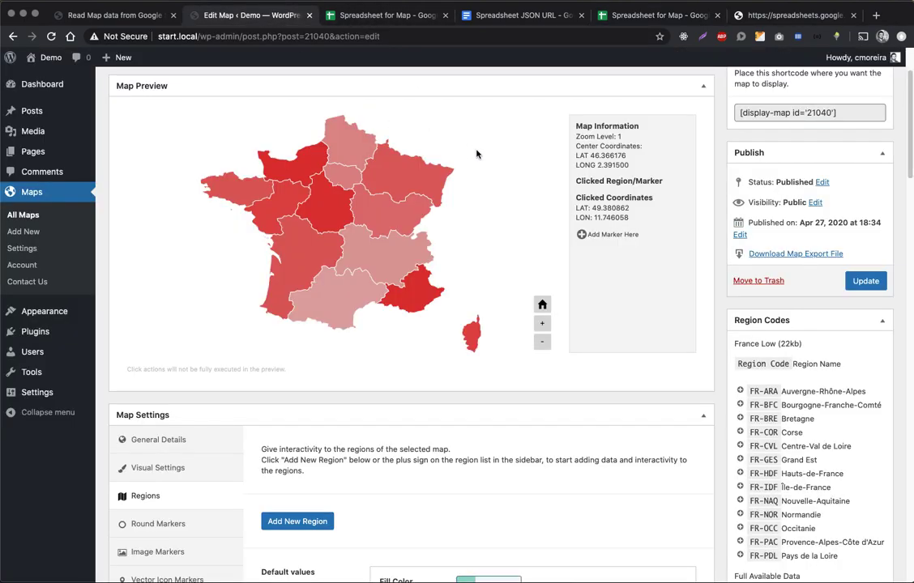
Save the map with Update
{"action": "scroll", "coordinate": [605, 219], "scroll_direction": "up", "scroll_amount": 2}
{"action": "left_click", "coordinate": [863, 343]}
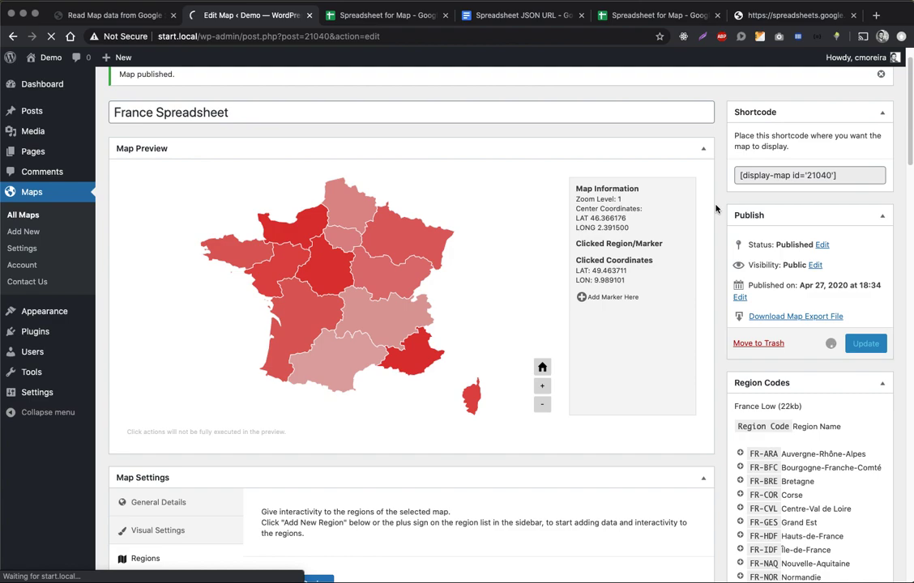
{"action": "scroll", "coordinate": [726, 240], "scroll_direction": "up", "scroll_amount": 1}
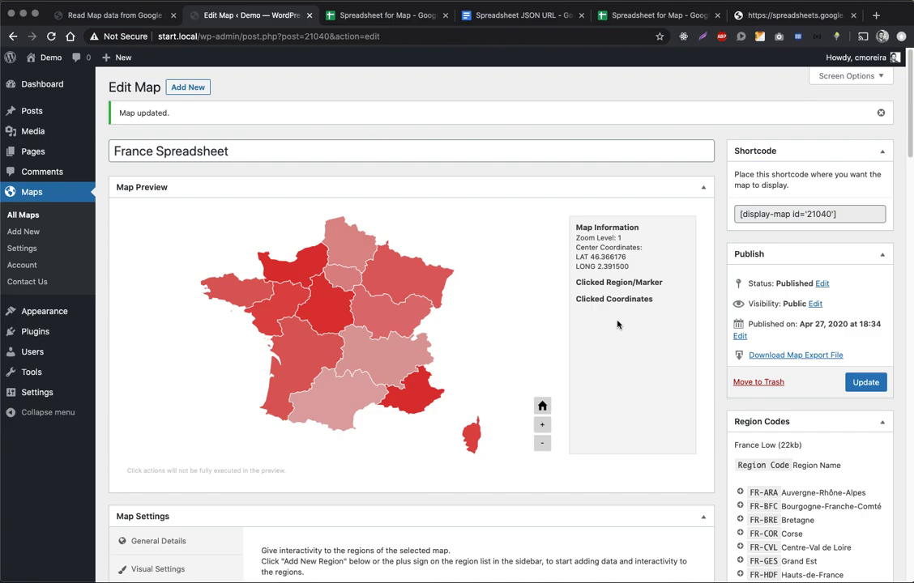
Append '&' to the Raw JSON Data URL to bypass the cache and check the refreshed preview
{"action": "scroll", "coordinate": [618, 324], "scroll_direction": "down", "scroll_amount": 5}
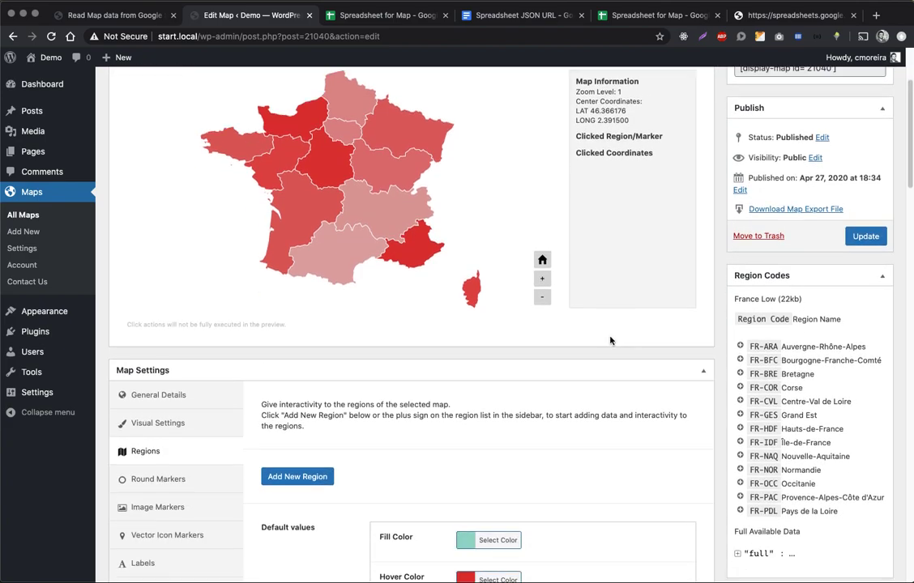
{"action": "scroll", "coordinate": [373, 370], "scroll_direction": "down", "scroll_amount": 5}
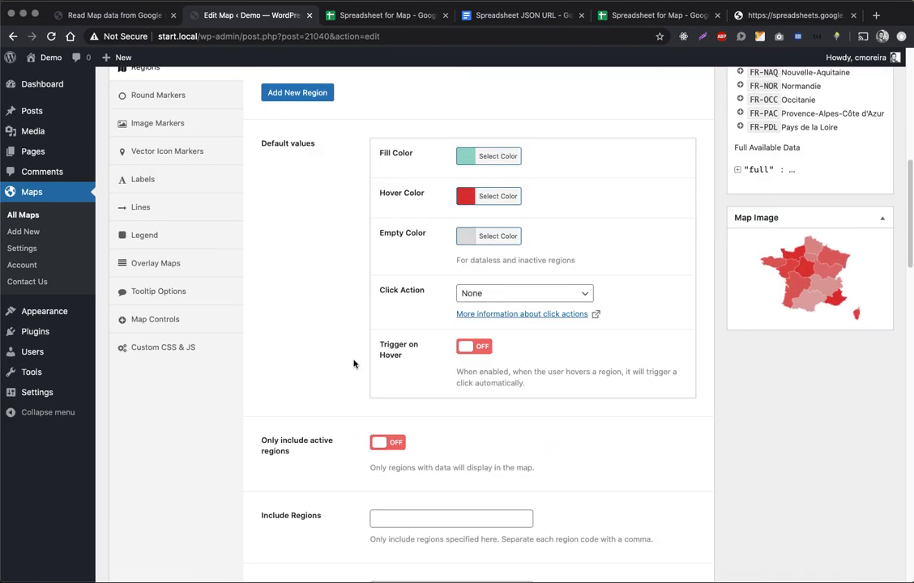
{"action": "scroll", "coordinate": [353, 364], "scroll_direction": "up", "scroll_amount": 3}
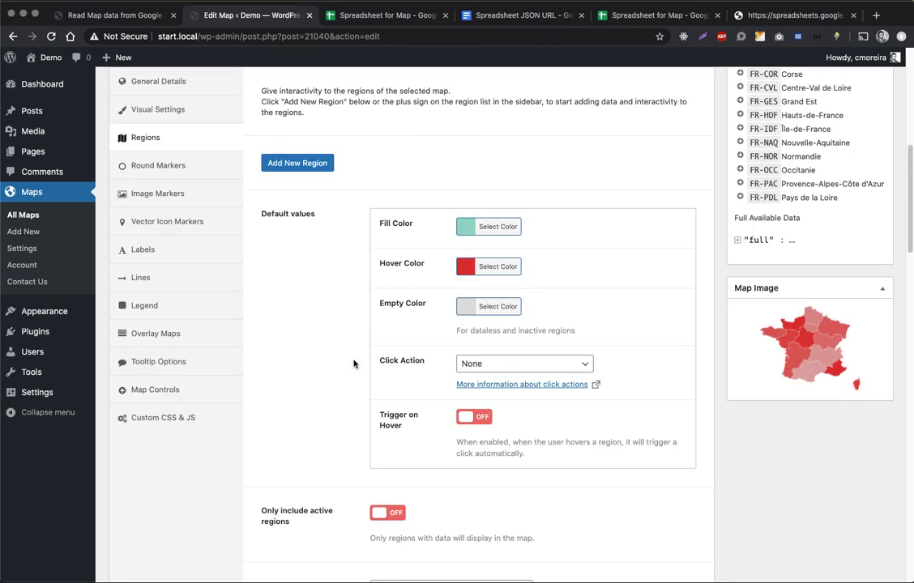
{"action": "scroll", "coordinate": [353, 364], "scroll_direction": "down", "scroll_amount": 5}
{"action": "scroll", "coordinate": [353, 363], "scroll_direction": "down", "scroll_amount": 2}
{"action": "left_click", "coordinate": [532, 371]}
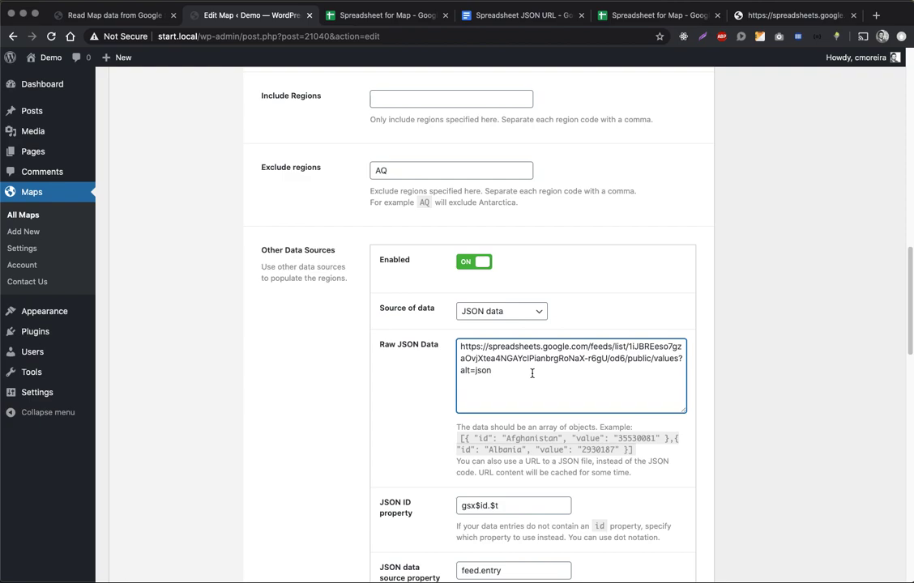
{"action": "type", "text": "&"}
{"action": "left_click", "coordinate": [422, 370]}
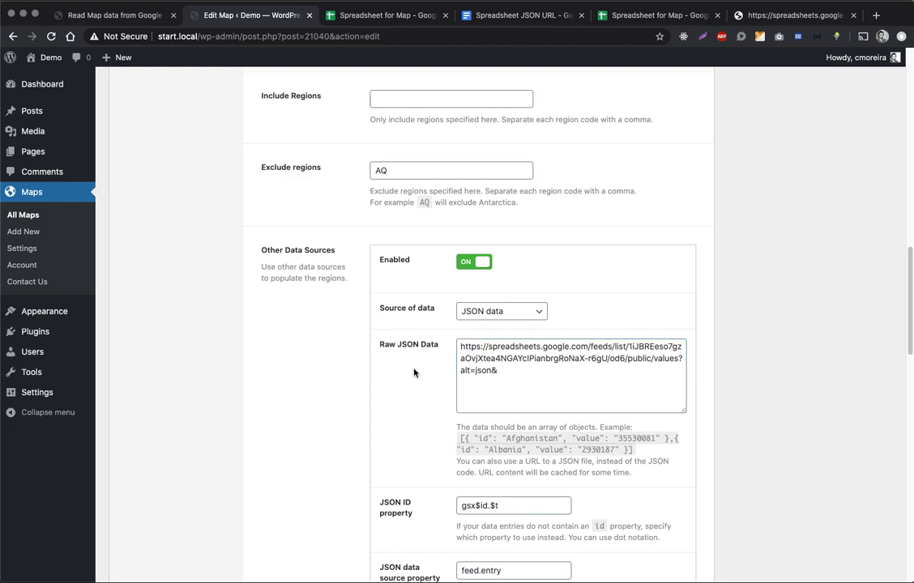
{"action": "scroll", "coordinate": [421, 400], "scroll_direction": "up", "scroll_amount": 1}
{"action": "scroll", "coordinate": [421, 399], "scroll_direction": "up", "scroll_amount": 10}
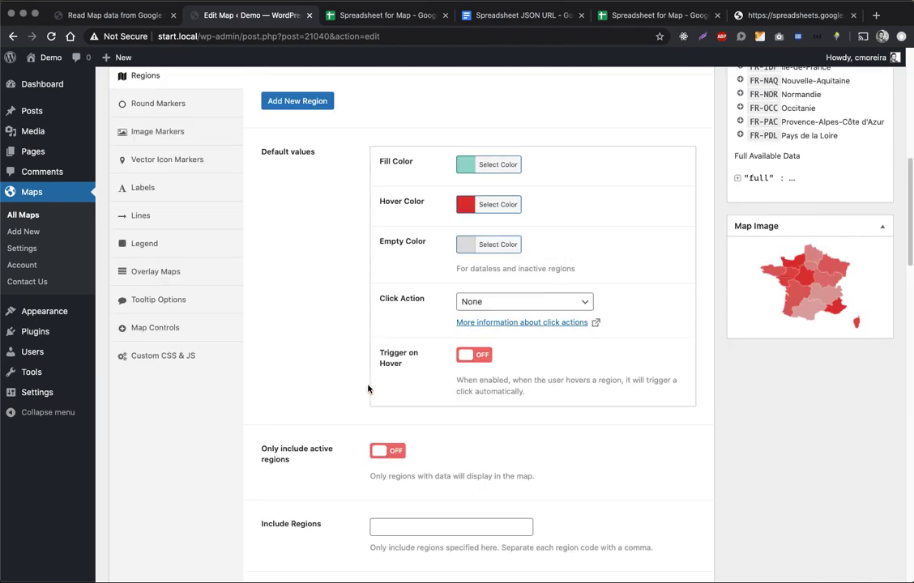
{"action": "scroll", "coordinate": [370, 388], "scroll_direction": "up", "scroll_amount": 3}
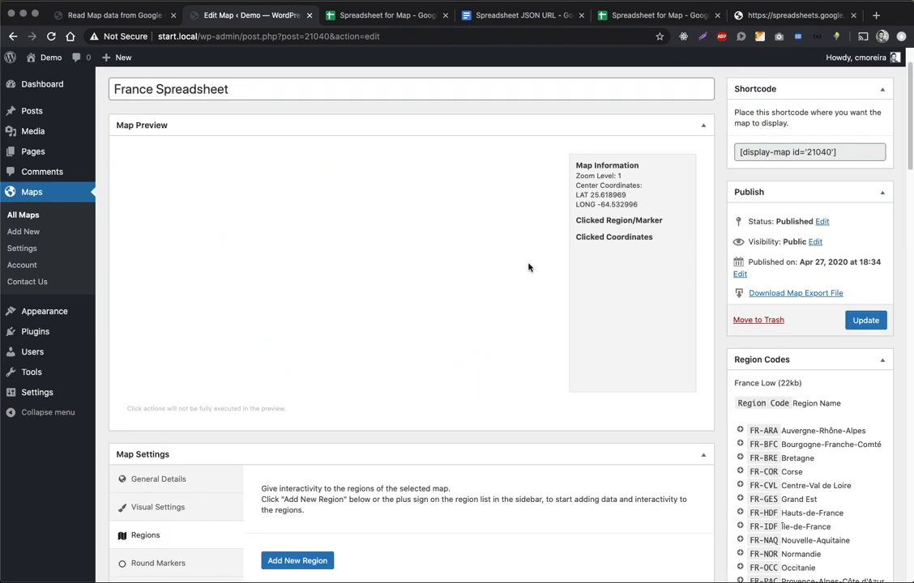
{"action": "mouse_move", "coordinate": [343, 178]}
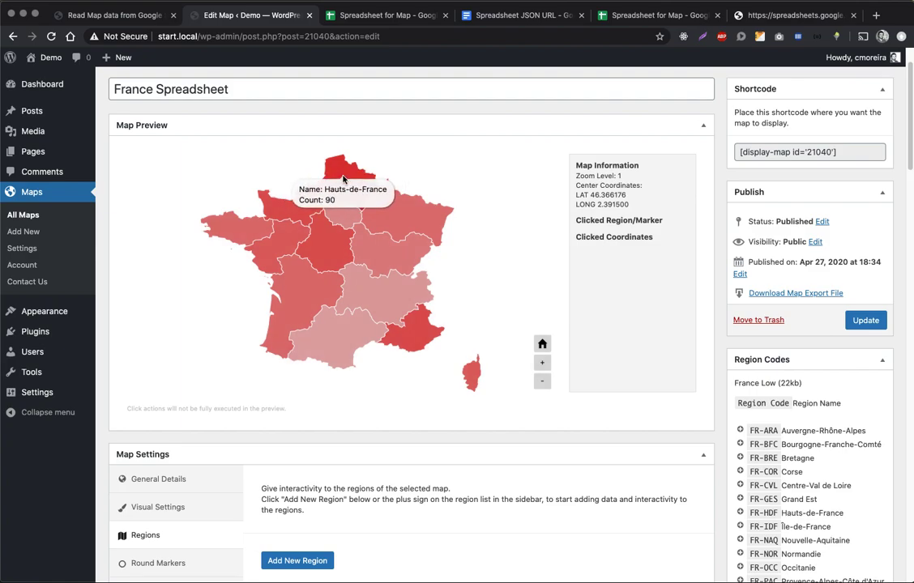
{"action": "scroll", "coordinate": [624, 302], "scroll_direction": "down", "scroll_amount": 3}
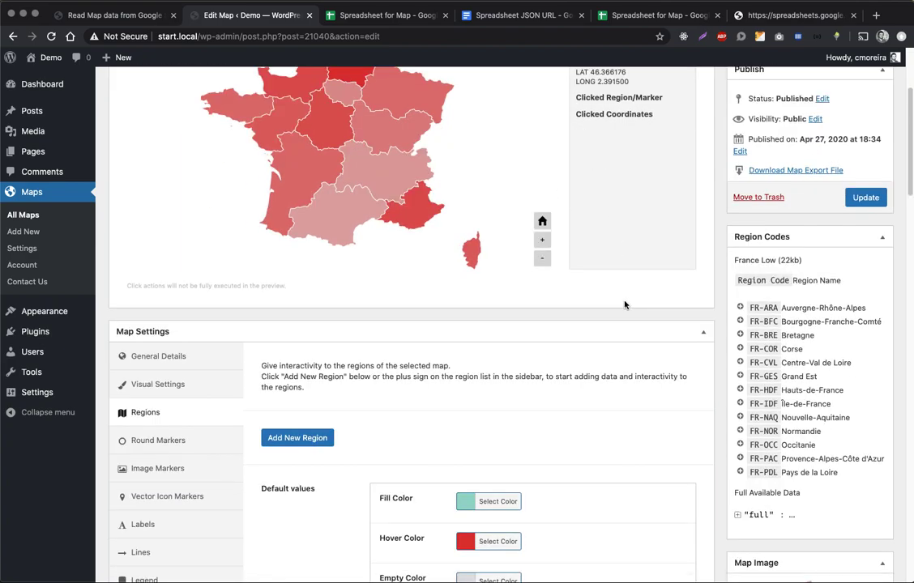
{"action": "scroll", "coordinate": [624, 305], "scroll_direction": "down", "scroll_amount": 15}
Restore the Raw JSON Data URL to end in values?alt=json and return to Heat Map settings
{"action": "left_click", "coordinate": [517, 344]}
{"action": "left_click", "coordinate": [430, 342]}
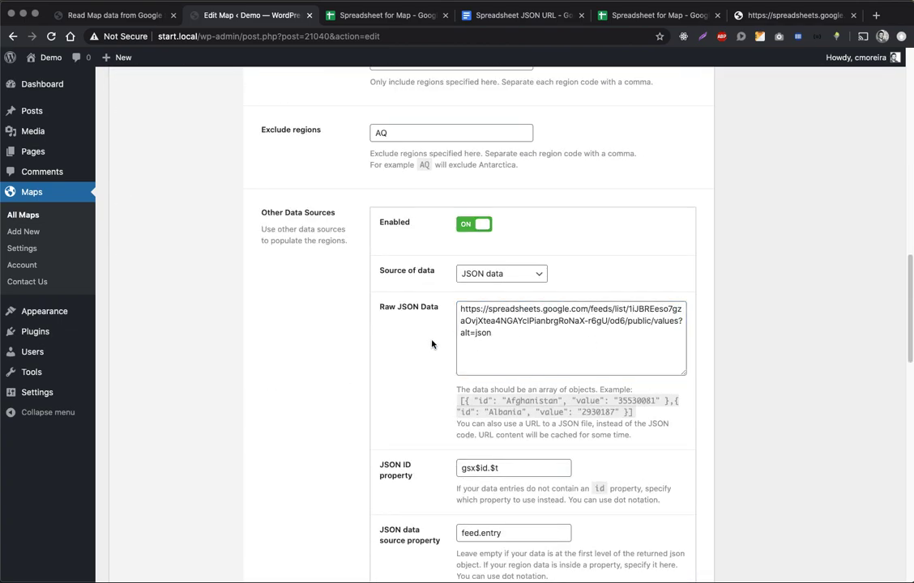
{"action": "scroll", "coordinate": [430, 344], "scroll_direction": "up", "scroll_amount": 5}
{"action": "scroll", "coordinate": [430, 346], "scroll_direction": "up", "scroll_amount": 20}
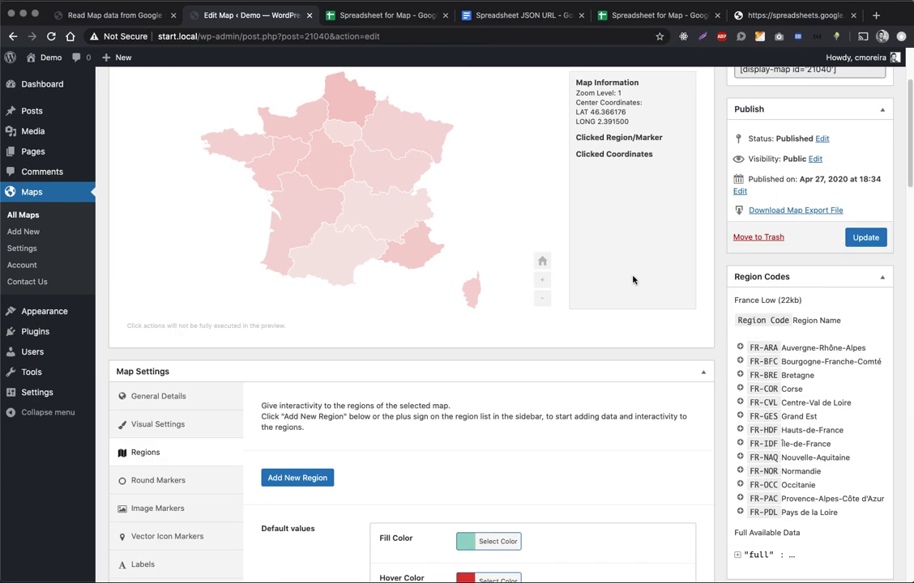
{"action": "scroll", "coordinate": [632, 280], "scroll_direction": "up", "scroll_amount": 2}
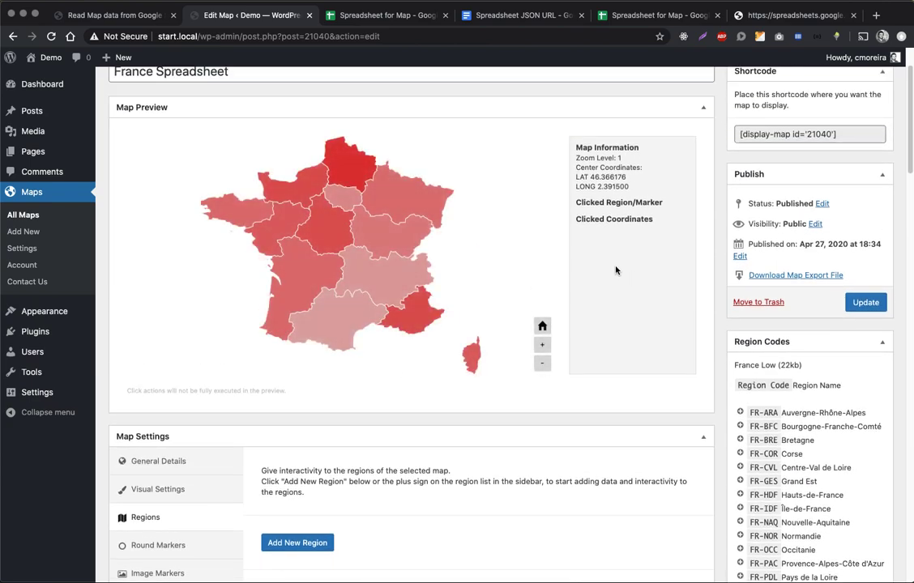
{"action": "scroll", "coordinate": [616, 270], "scroll_direction": "down", "scroll_amount": 6}
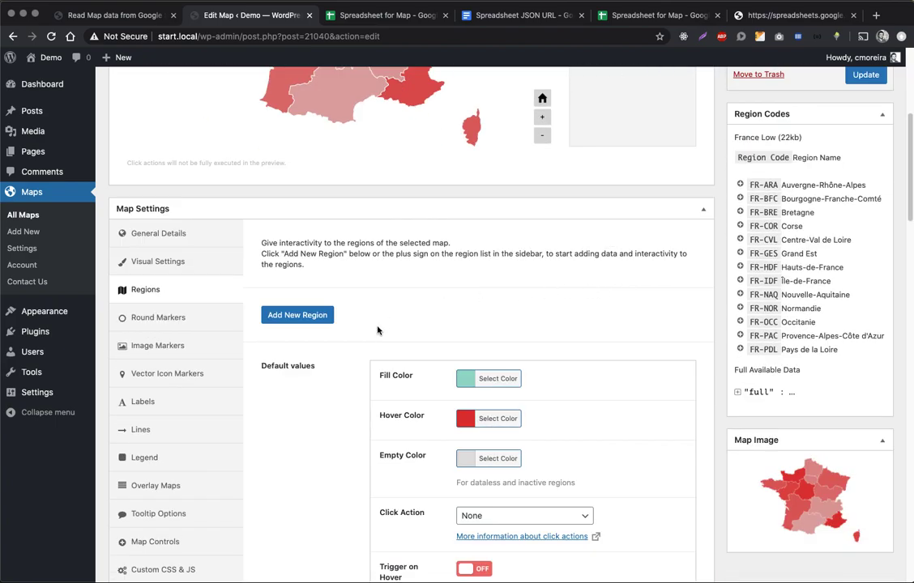
{"action": "scroll", "coordinate": [357, 346], "scroll_direction": "down", "scroll_amount": 18}
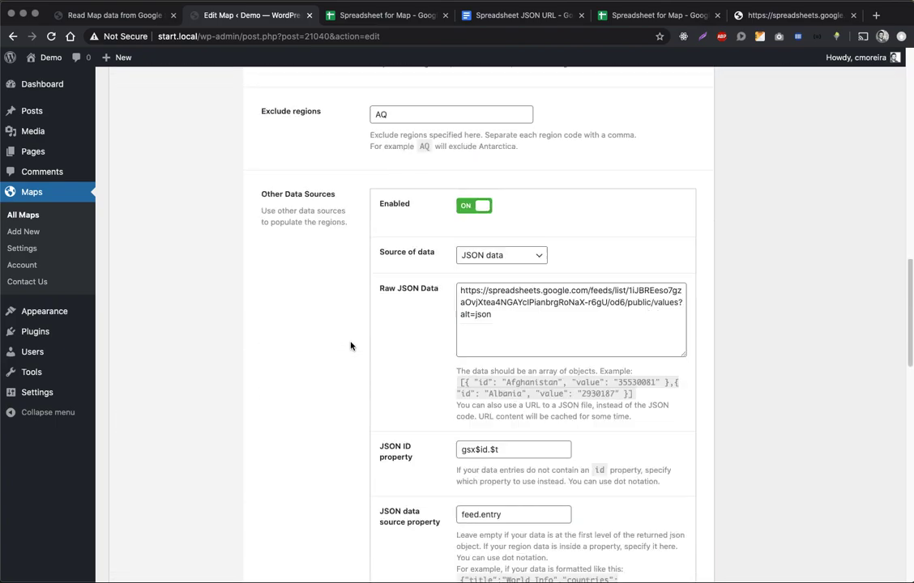
{"action": "scroll", "coordinate": [349, 345], "scroll_direction": "down", "scroll_amount": 20}
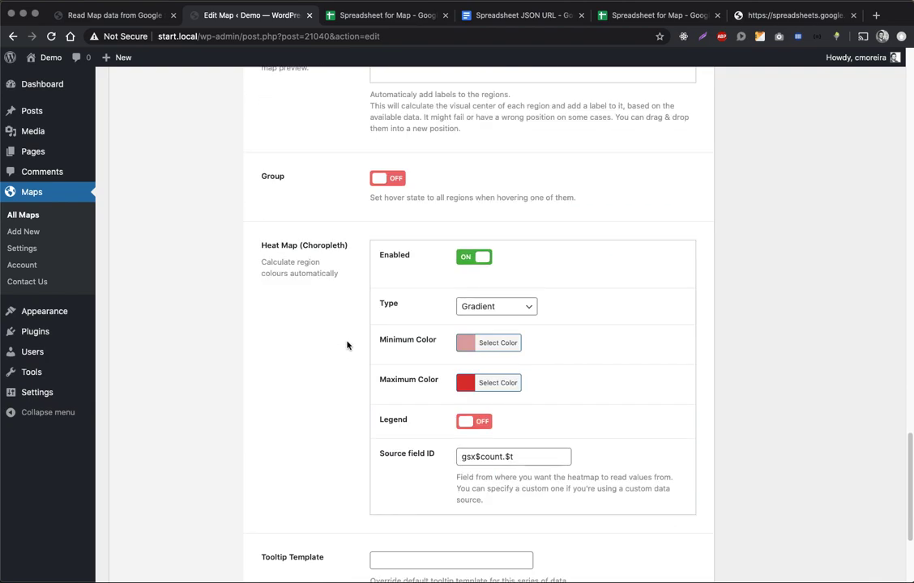
Set the Heat Map Type to Custom Ranges
{"action": "scroll", "coordinate": [348, 346], "scroll_direction": "down", "scroll_amount": 1}
{"action": "left_click", "coordinate": [496, 282]}
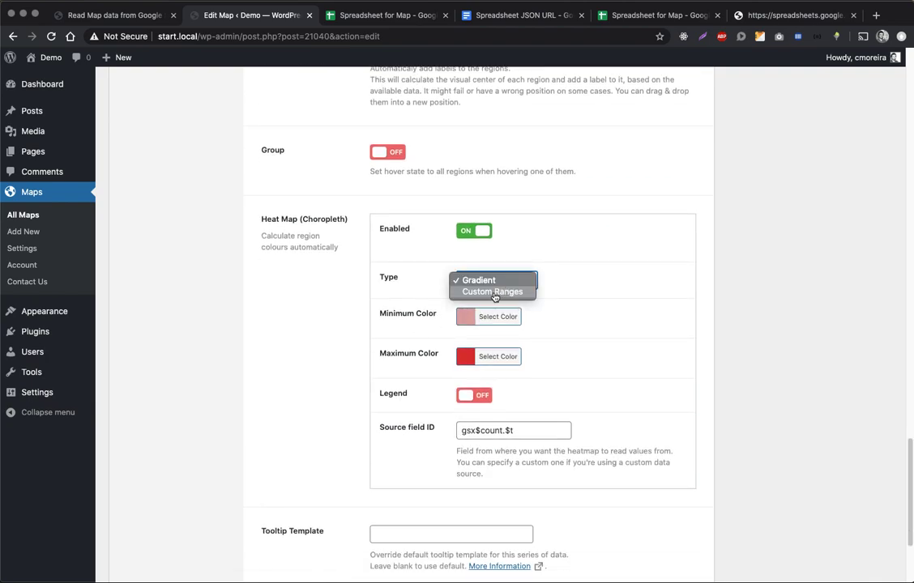
{"action": "left_click", "coordinate": [494, 292]}
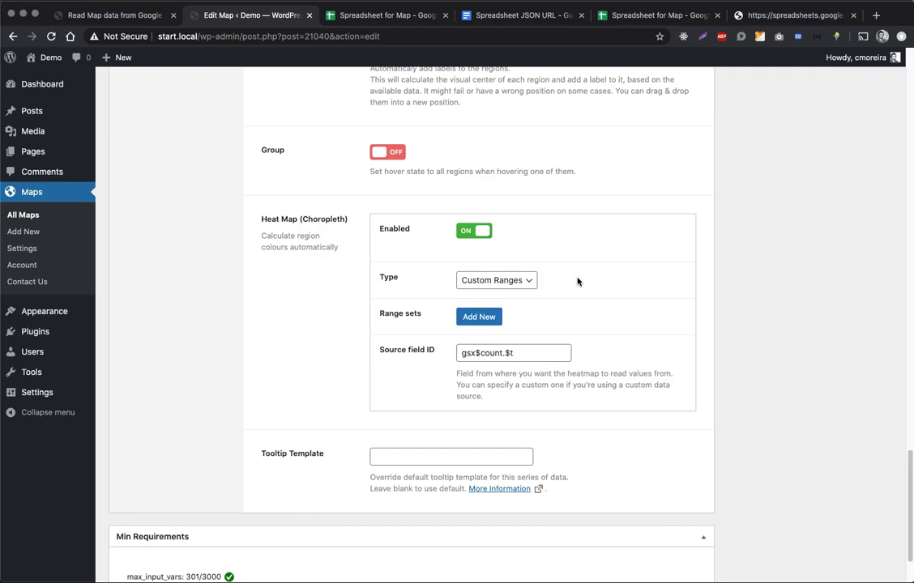
Add a first range set and select 'count' in the Source field ID
{"action": "left_click", "coordinate": [480, 317]}
{"action": "left_click", "coordinate": [537, 354]}
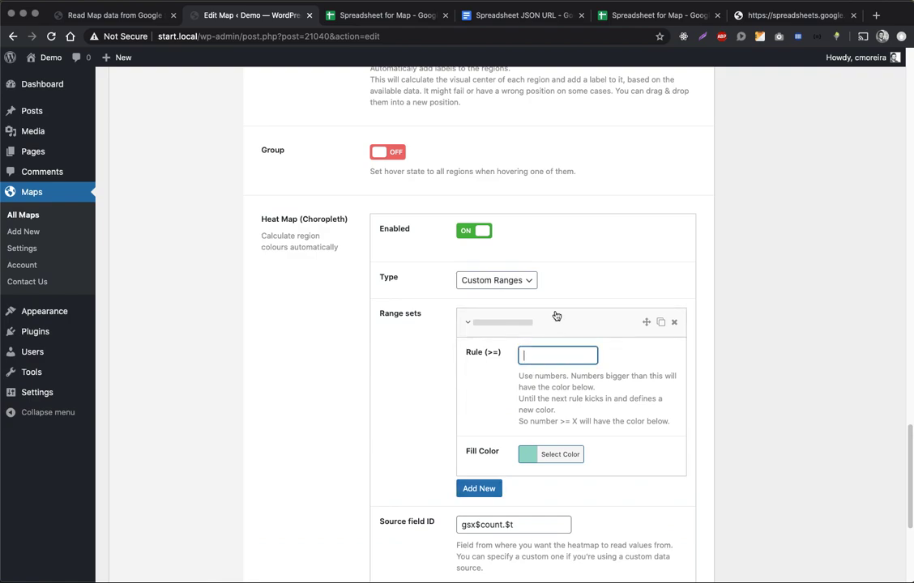
{"action": "scroll", "coordinate": [486, 405], "scroll_direction": "down", "scroll_amount": 1}
{"action": "double_click", "coordinate": [491, 508]}
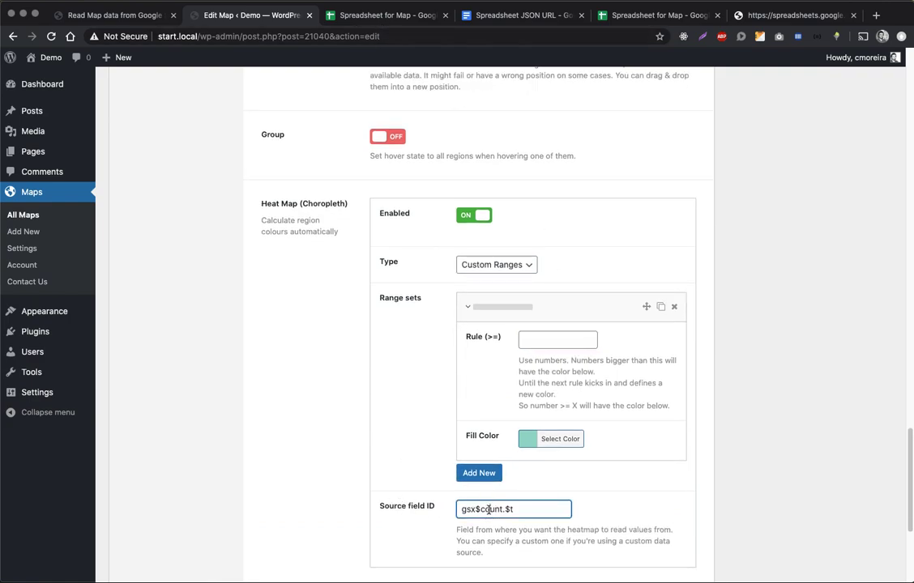
{"action": "left_click", "coordinate": [375, 23]}
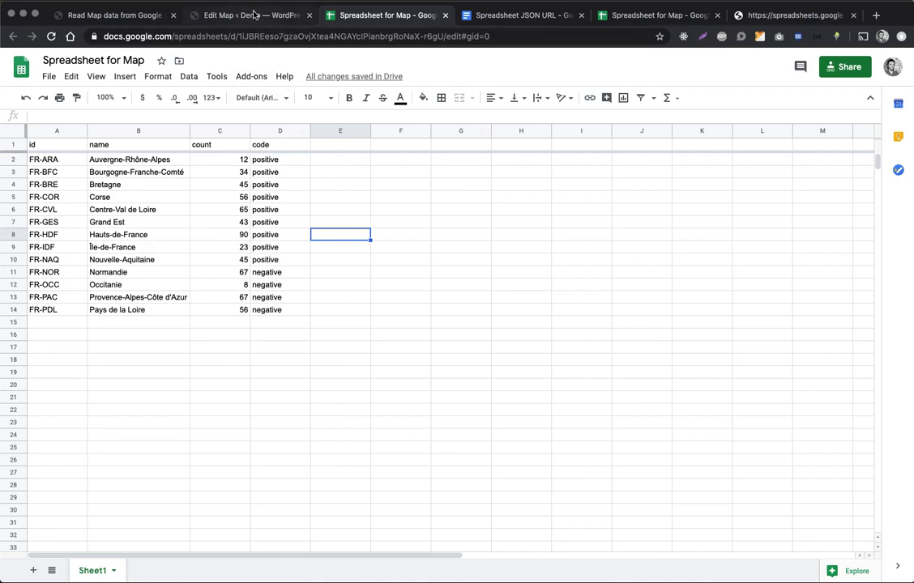
Change the Source field ID to 'gsx$code.$t'
{"action": "left_click", "coordinate": [228, 16]}
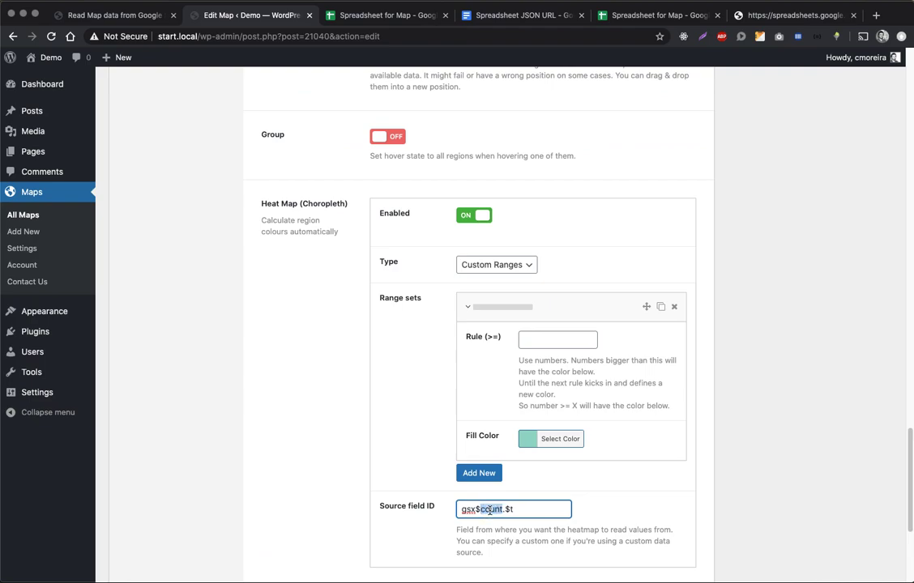
{"action": "type", "text": "code"}
{"action": "left_click", "coordinate": [596, 504]}
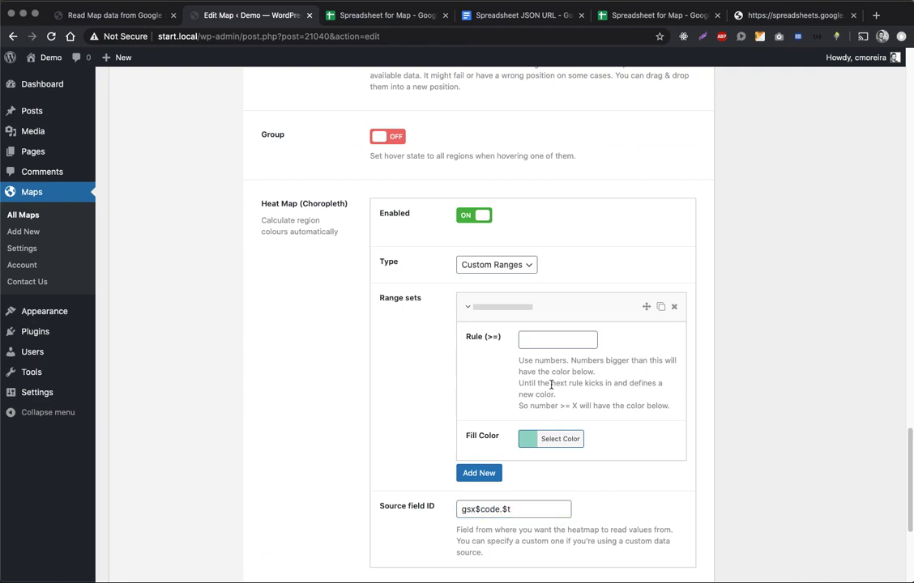
Set the first range set's rule to 'positive'
{"action": "left_click", "coordinate": [551, 338]}
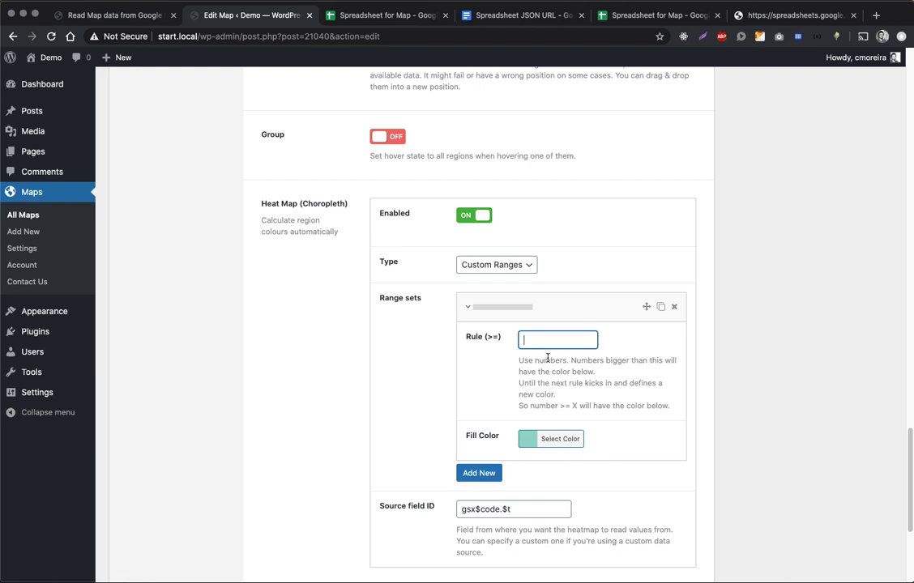
{"action": "type", "text": "positive"}
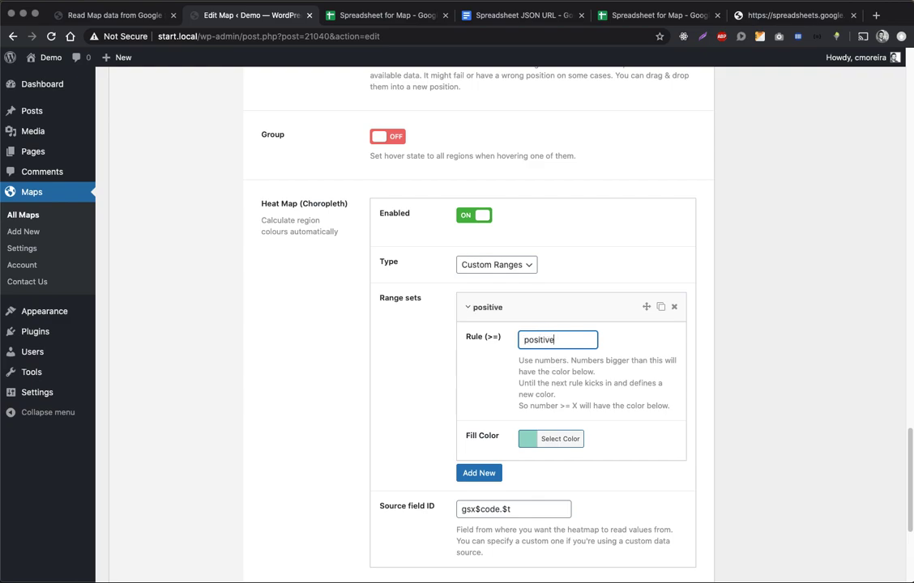
{"action": "left_click", "coordinate": [553, 380]}
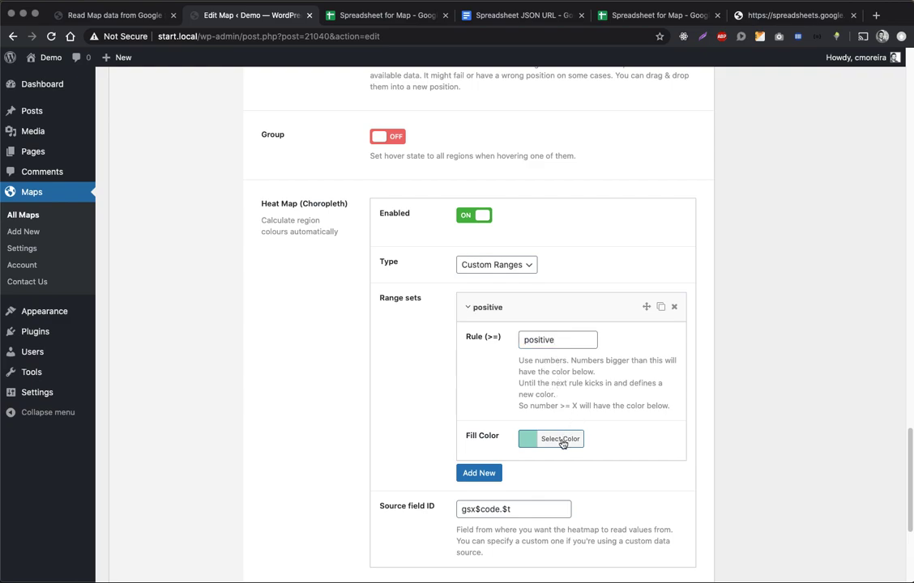
{"action": "left_click", "coordinate": [536, 318]}
Add a second range set with rule 'negative' and a red fill colour
{"action": "left_click", "coordinate": [477, 333]}
{"action": "left_click", "coordinate": [550, 371]}
{"action": "type", "text": "negative"}
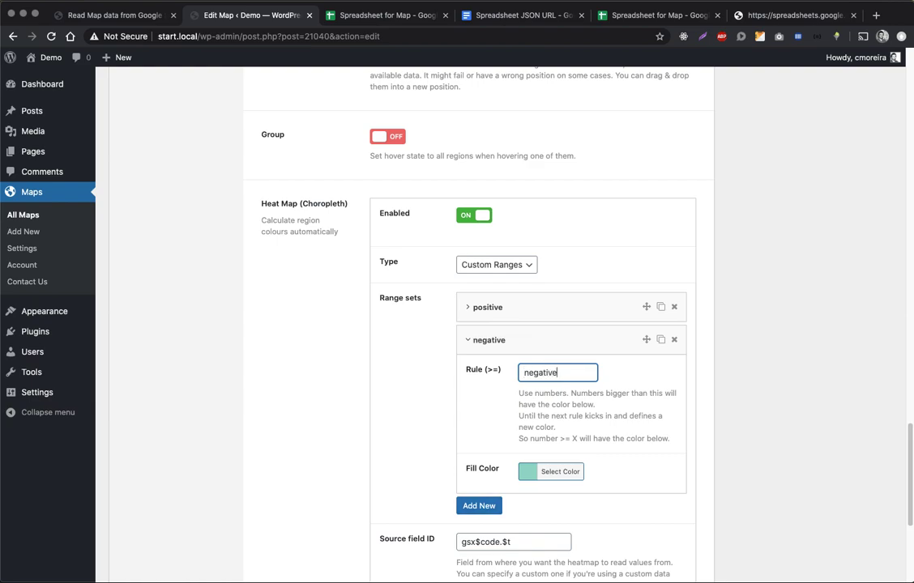
{"action": "left_click", "coordinate": [615, 418]}
{"action": "left_click", "coordinate": [548, 471]}
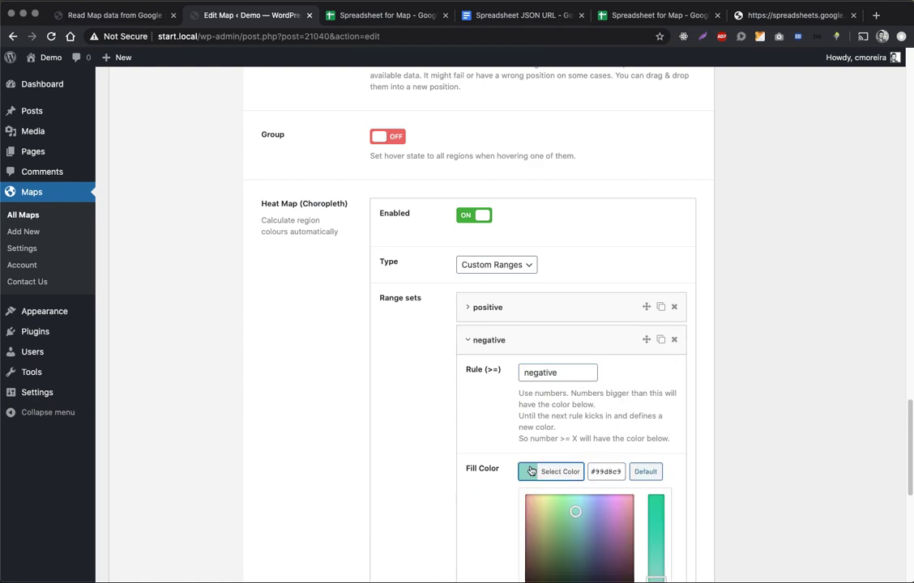
{"action": "scroll", "coordinate": [519, 466], "scroll_direction": "down", "scroll_amount": 3}
{"action": "left_click", "coordinate": [557, 504]}
{"action": "left_click", "coordinate": [492, 445]}
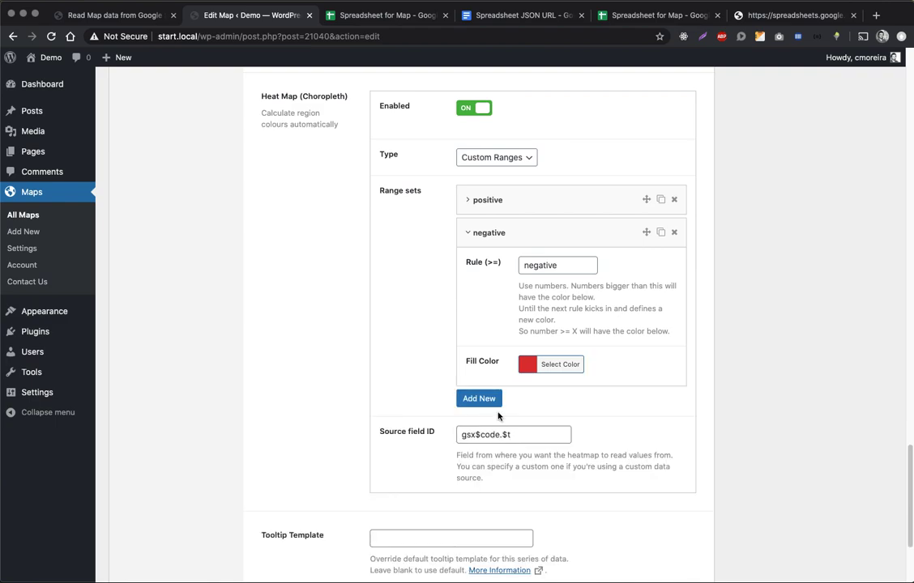
{"action": "scroll", "coordinate": [492, 340], "scroll_direction": "up", "scroll_amount": 2}
{"action": "left_click", "coordinate": [494, 312]}
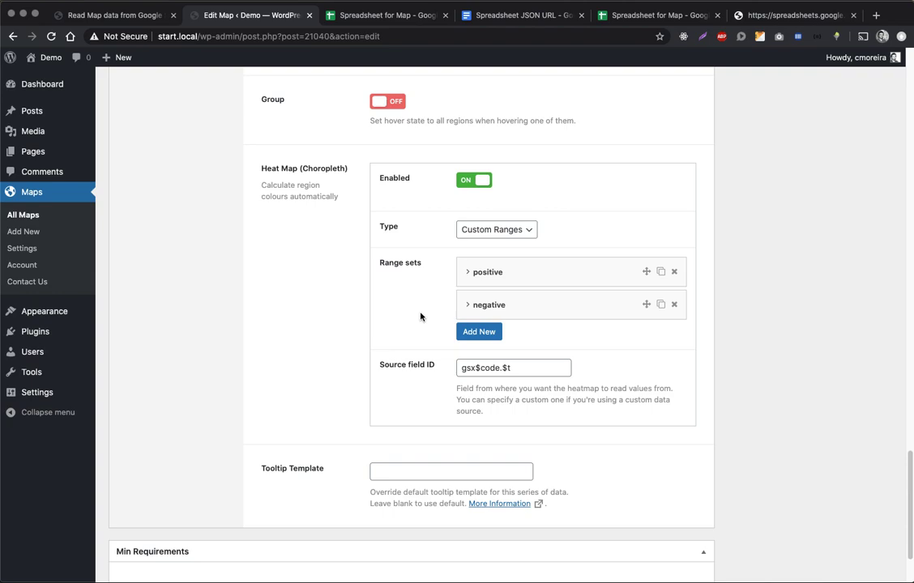
{"action": "scroll", "coordinate": [423, 313], "scroll_direction": "up", "scroll_amount": 1}
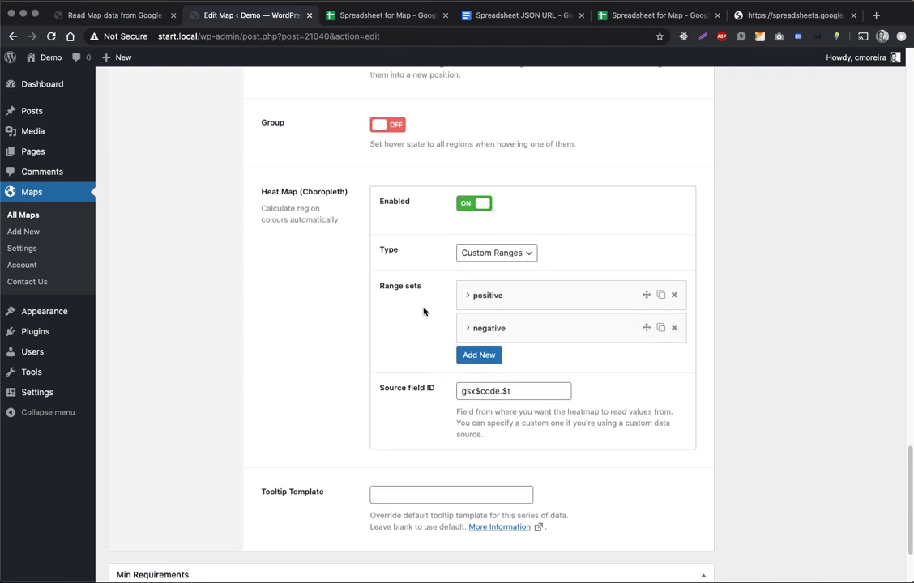
{"action": "scroll", "coordinate": [421, 322], "scroll_direction": "up", "scroll_amount": 6}
{"action": "scroll", "coordinate": [351, 327], "scroll_direction": "up", "scroll_amount": 15}
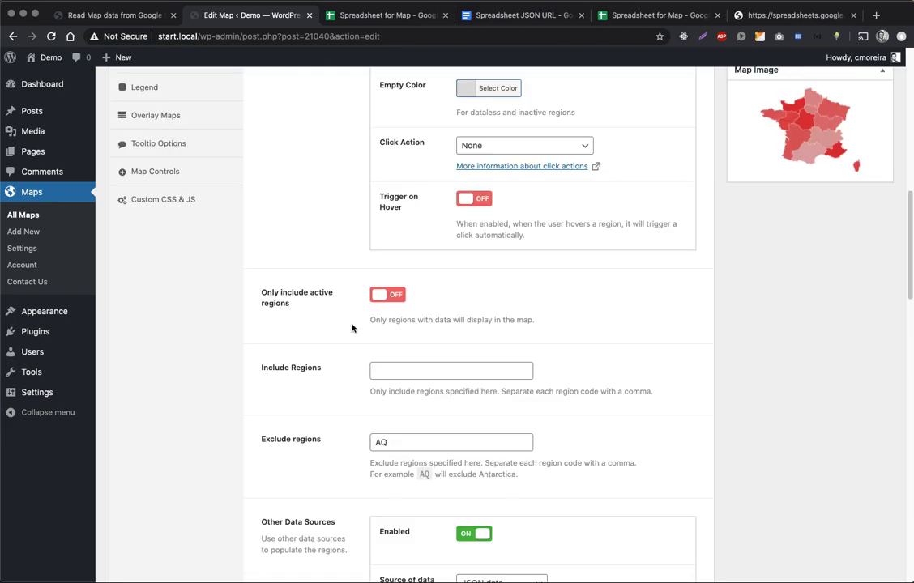
{"action": "scroll", "coordinate": [351, 327], "scroll_direction": "up", "scroll_amount": 17}
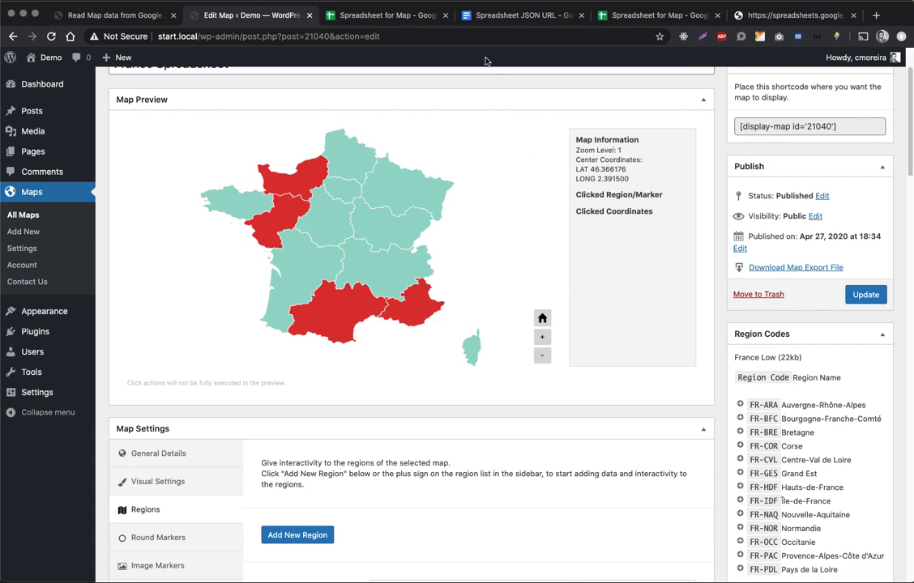
{"action": "left_click", "coordinate": [385, 18]}
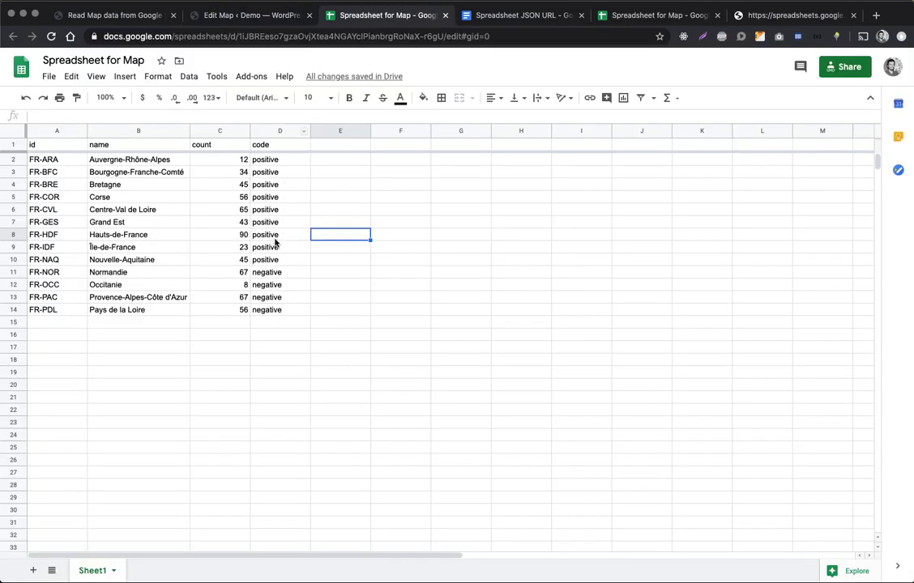
{"action": "left_click", "coordinate": [260, 18]}
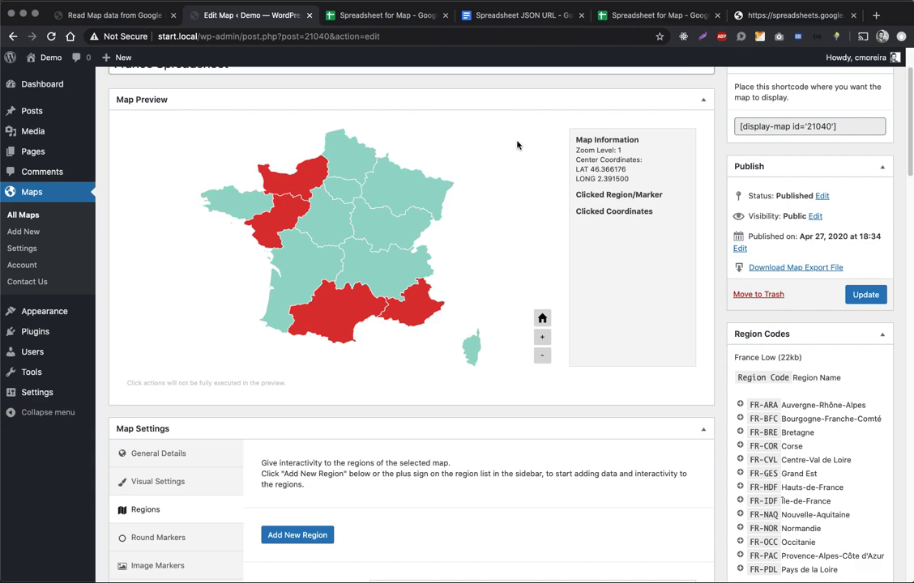
{"action": "scroll", "coordinate": [531, 167], "scroll_direction": "up", "scroll_amount": 2}
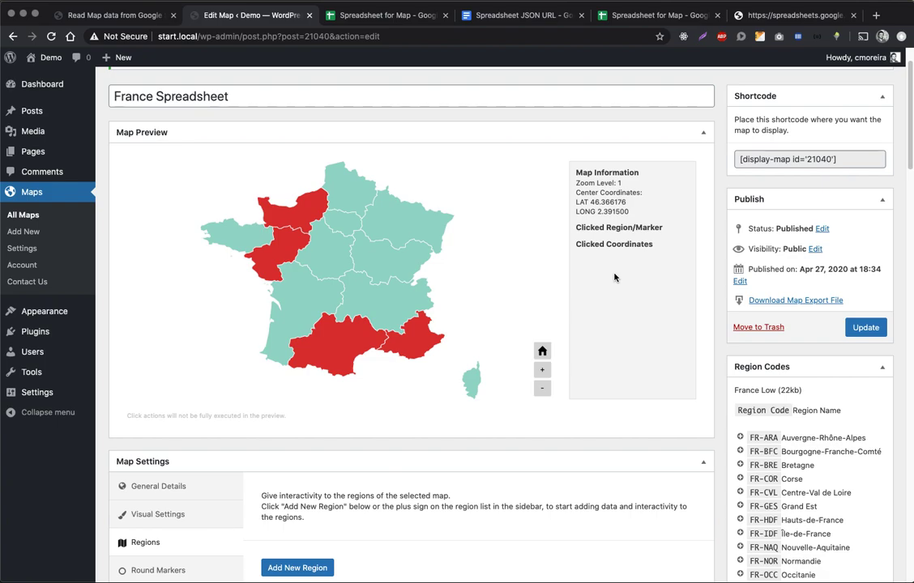
Scroll through the France Spreadsheet map settings to review the positive/negative custom ranges
{"action": "scroll", "coordinate": [614, 277], "scroll_direction": "down", "scroll_amount": 9}
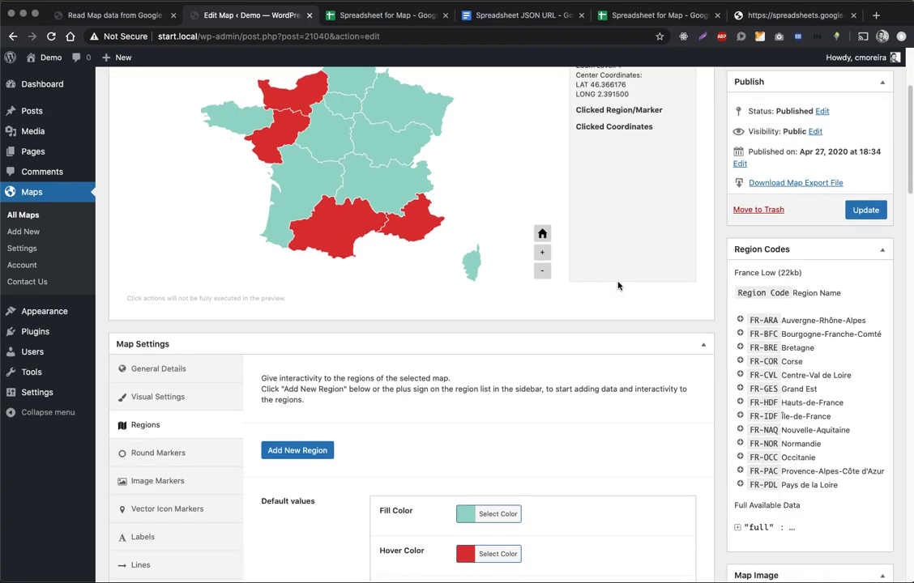
{"action": "scroll", "coordinate": [612, 285], "scroll_direction": "down", "scroll_amount": 5}
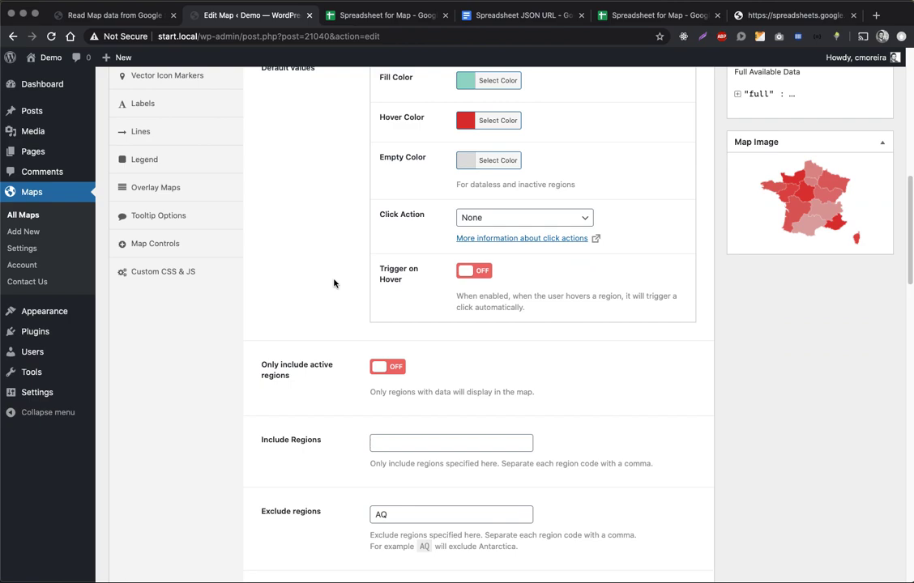
{"action": "scroll", "coordinate": [333, 283], "scroll_direction": "up", "scroll_amount": 3}
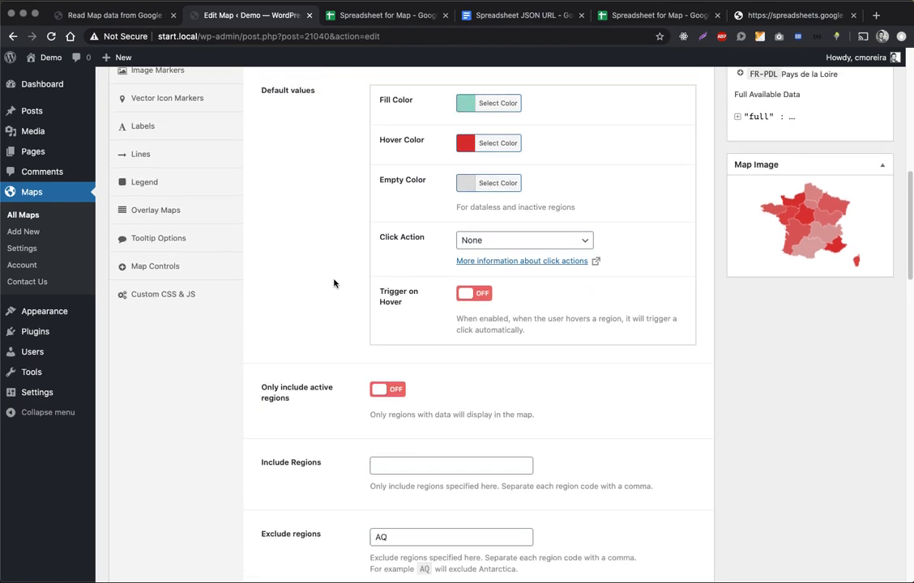
{"action": "scroll", "coordinate": [340, 294], "scroll_direction": "down", "scroll_amount": 2}
{"action": "scroll", "coordinate": [338, 293], "scroll_direction": "up", "scroll_amount": 4}
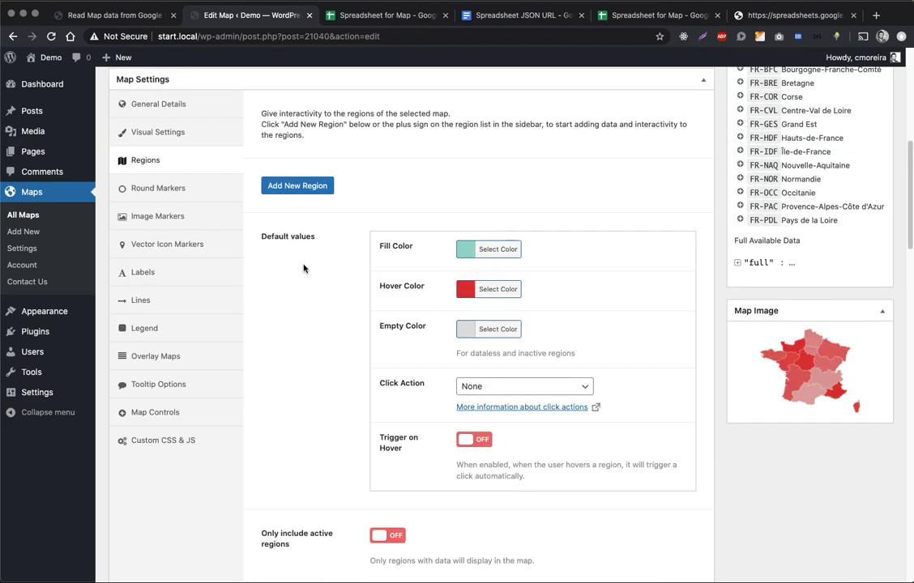
{"action": "scroll", "coordinate": [340, 319], "scroll_direction": "down", "scroll_amount": 12}
{"action": "scroll", "coordinate": [341, 319], "scroll_direction": "down", "scroll_amount": 3}
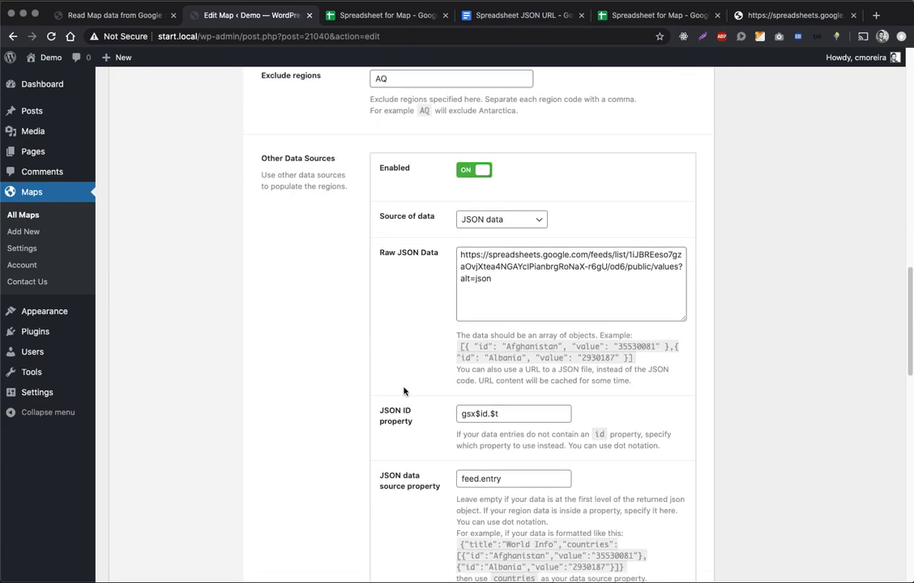
{"action": "scroll", "coordinate": [425, 488], "scroll_direction": "down", "scroll_amount": 10}
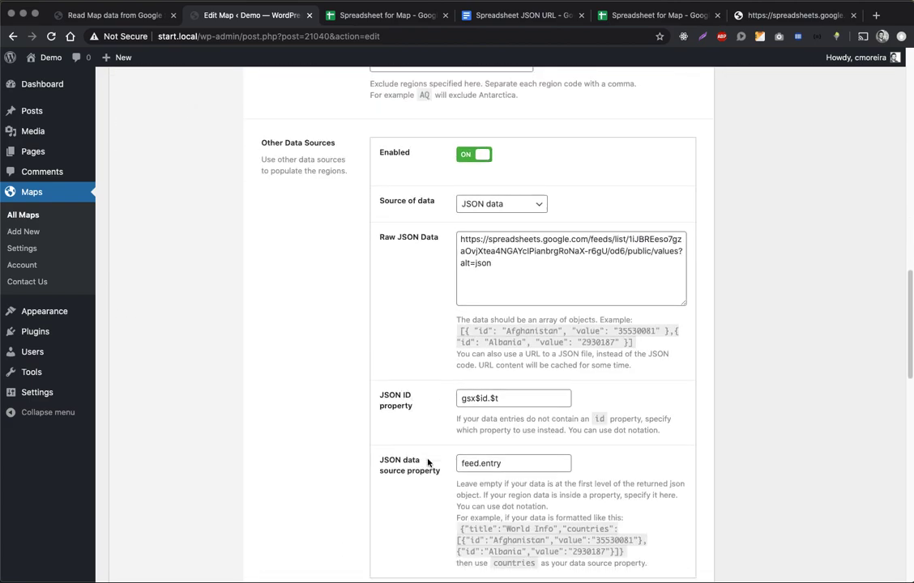
{"action": "scroll", "coordinate": [416, 445], "scroll_direction": "down", "scroll_amount": 8}
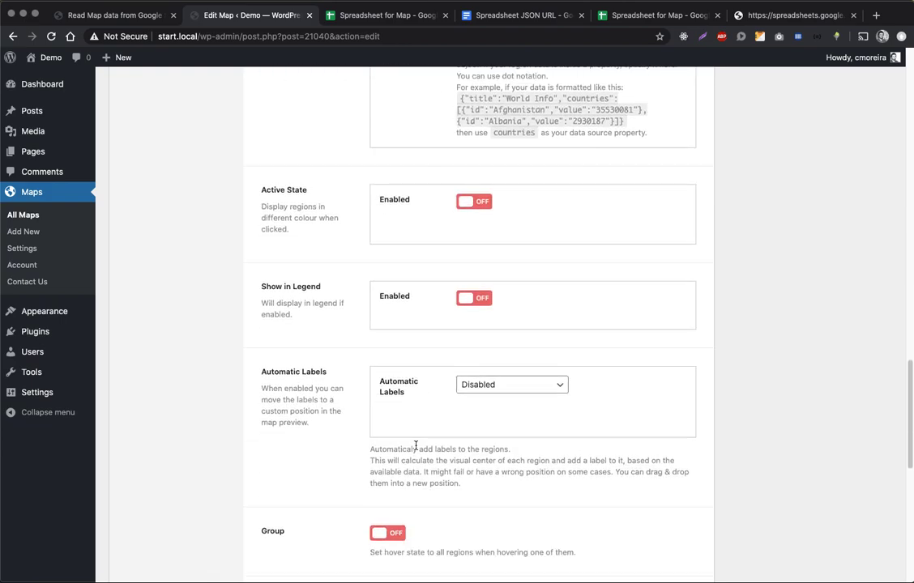
{"action": "scroll", "coordinate": [435, 432], "scroll_direction": "up", "scroll_amount": 20}
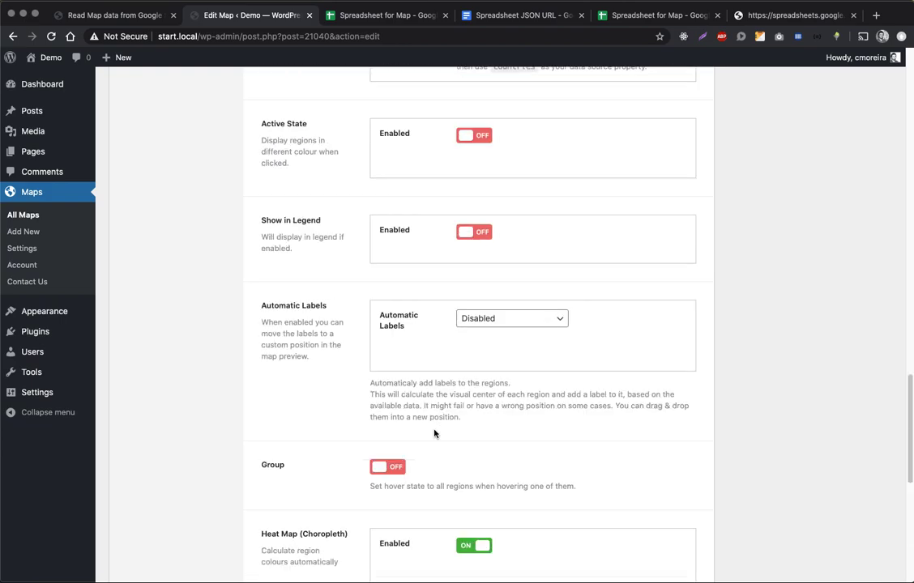
{"action": "scroll", "coordinate": [429, 425], "scroll_direction": "up", "scroll_amount": 16}
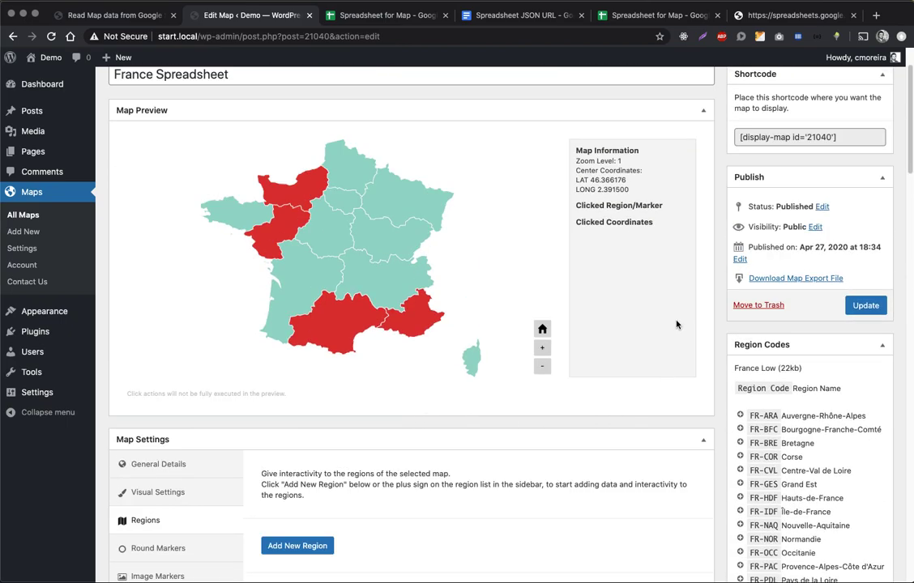
{"action": "scroll", "coordinate": [676, 325], "scroll_direction": "up", "scroll_amount": 2}
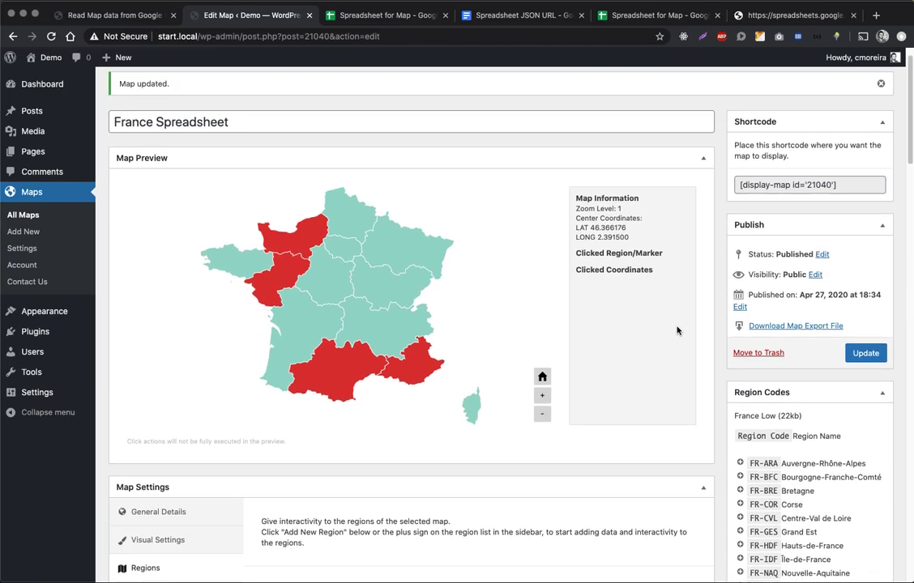